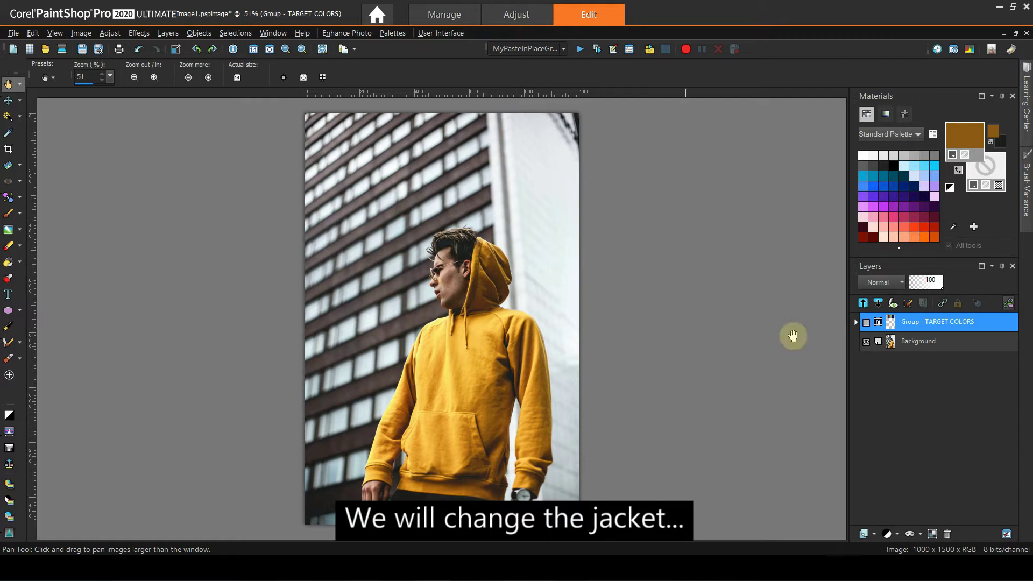
Expand the TARGET COLORS group and show it over the photo, keeping the Background layer selected
left_click(917, 342)
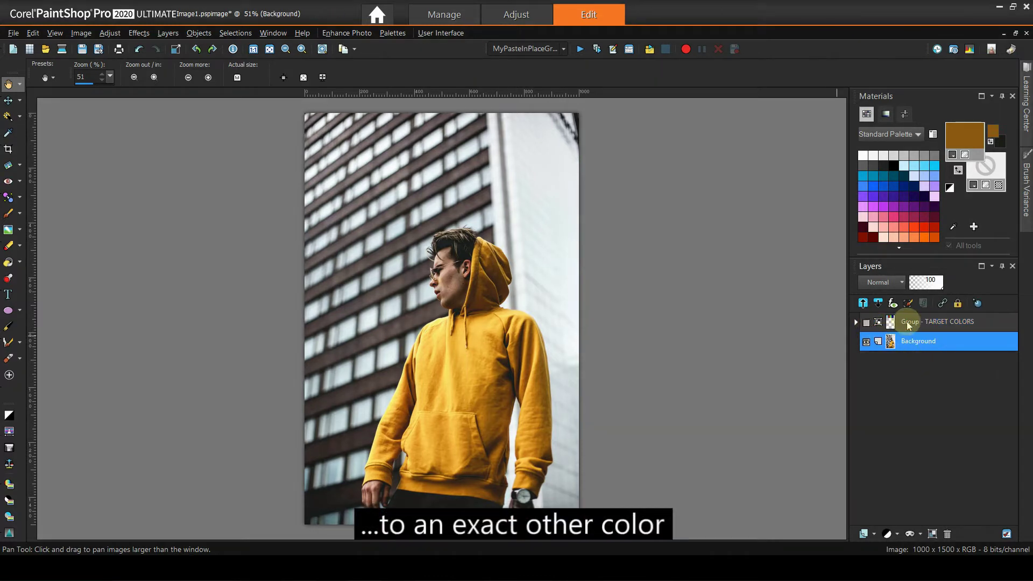
mouse_move(894, 322)
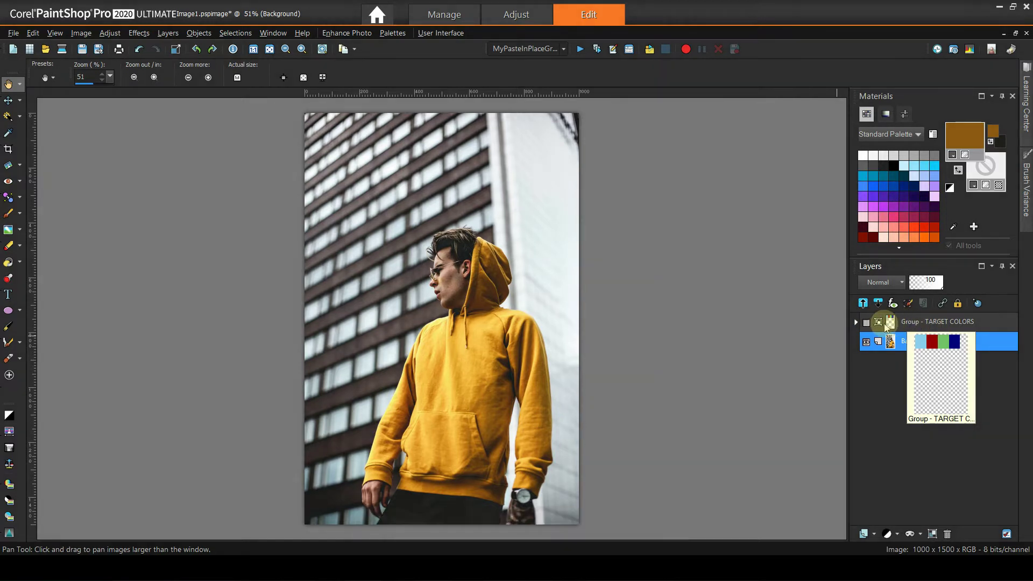
left_click(856, 322)
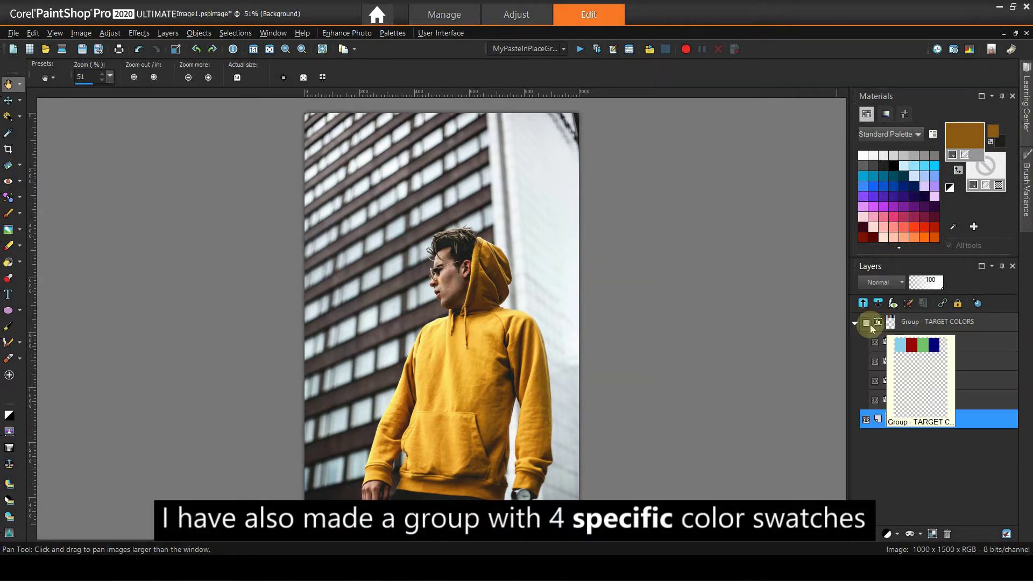
left_click(866, 323)
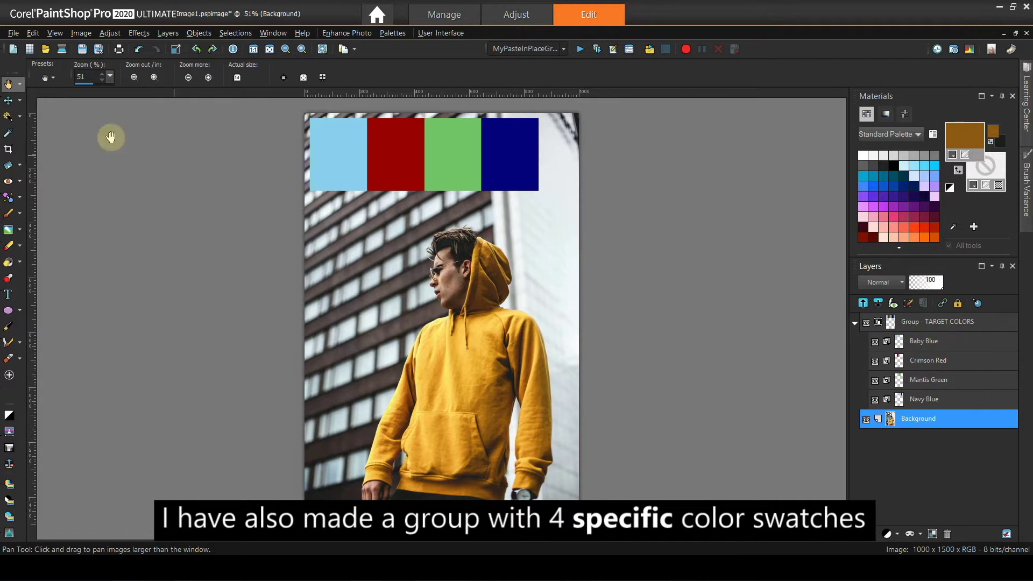
Examine the Baby Blue, Crimson Red, Mantis Green and Navy Blue swatch layers with the Pick tool, ending on the Background layer
left_click(21, 103)
left_click(59, 102)
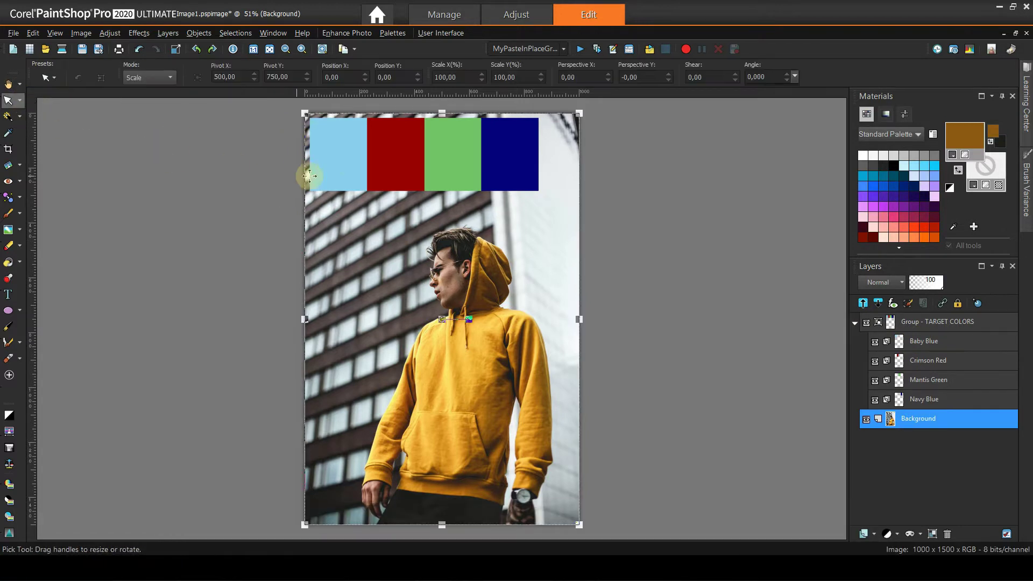
left_click(922, 341)
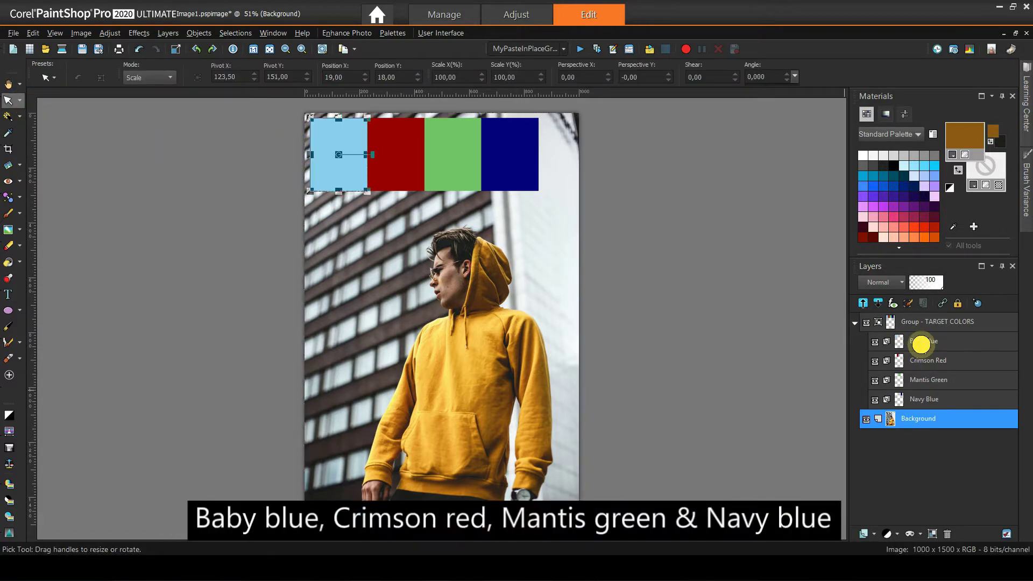
left_click(926, 360)
left_click(928, 397)
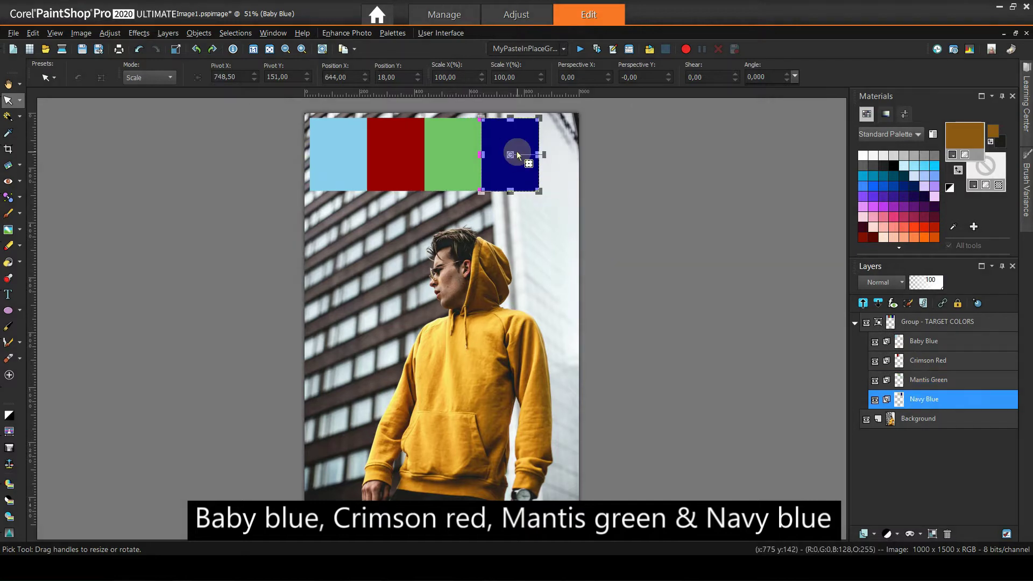
left_click(855, 323)
left_click(889, 339)
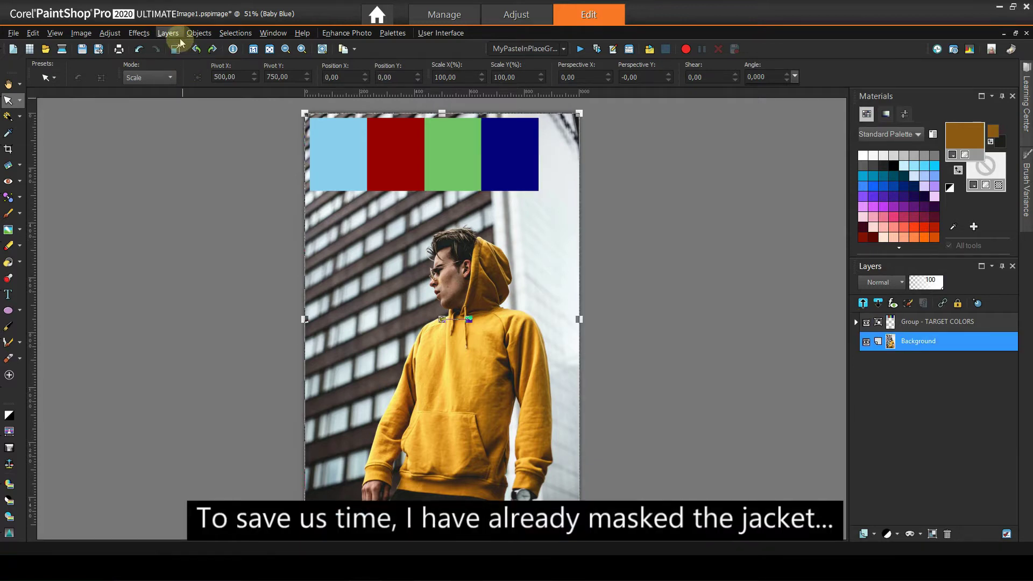
Inspect the Jacket Only mask stored in the image's alpha channel without loading it
left_click(168, 33)
mouse_move(229, 291)
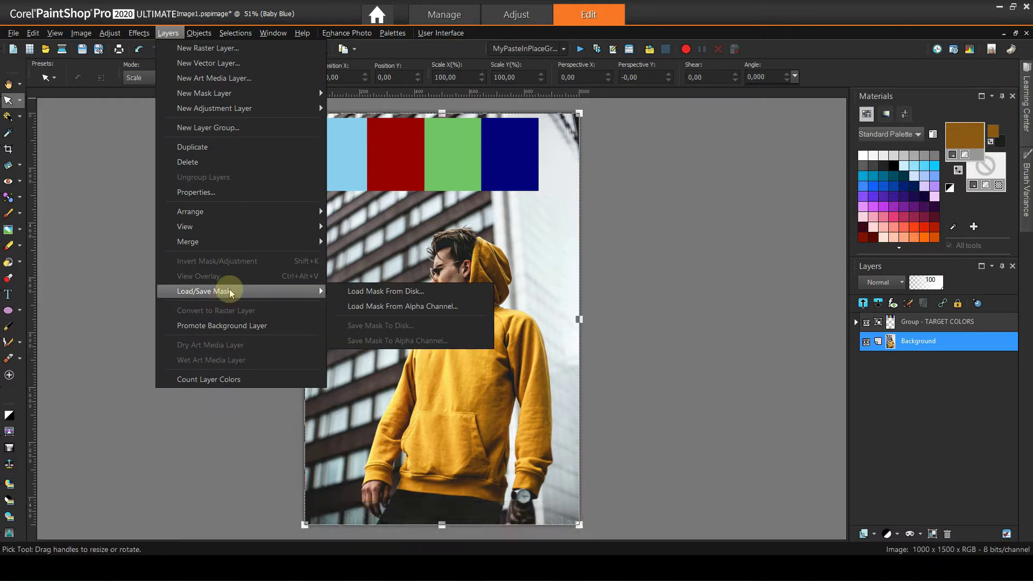
left_click(392, 306)
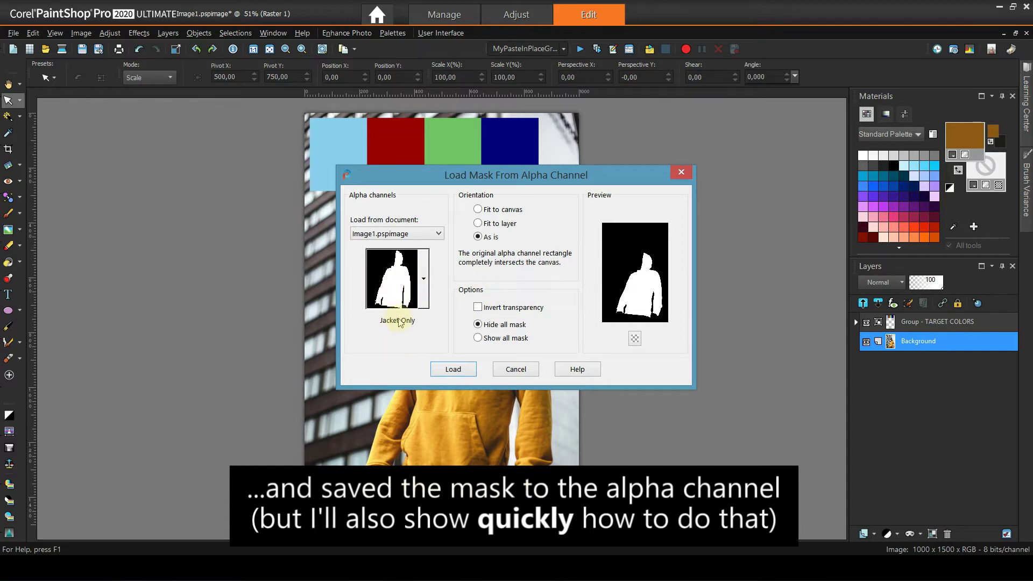
left_click(514, 369)
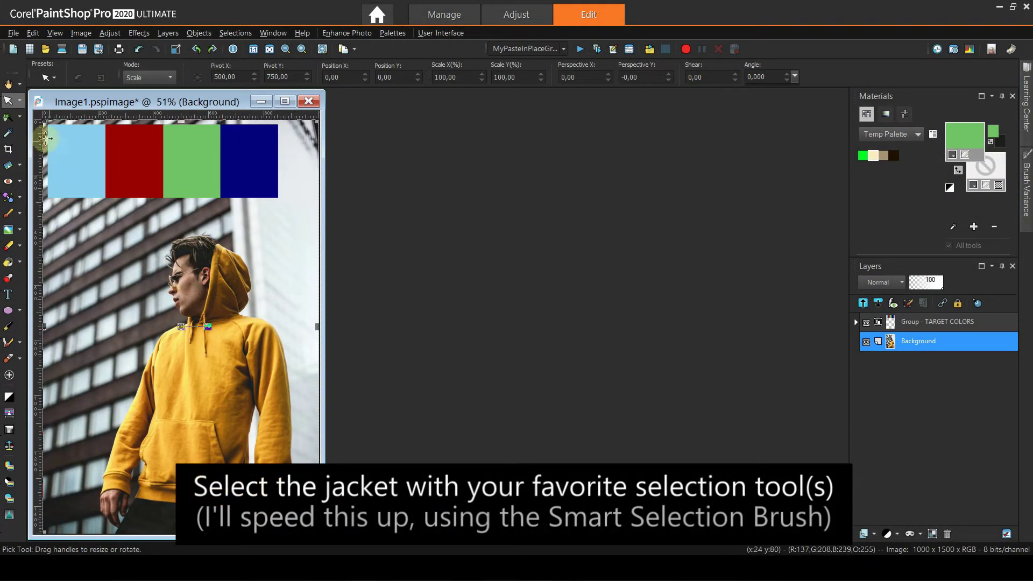
Select the yellow jacket with the Smart Selection Brush, excluding the gap between the sleeve cuff and the body
left_click(22, 119)
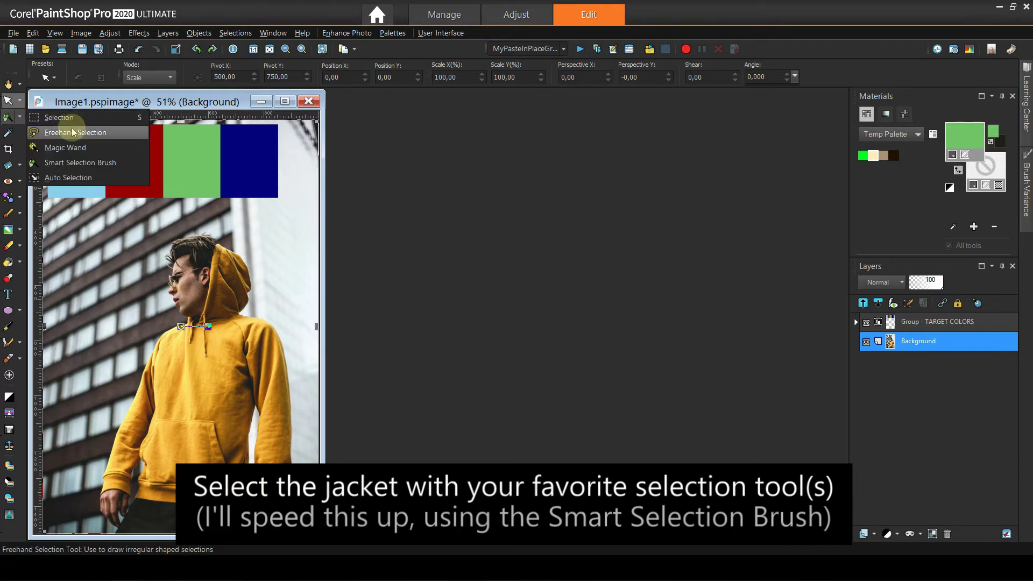
left_click(73, 162)
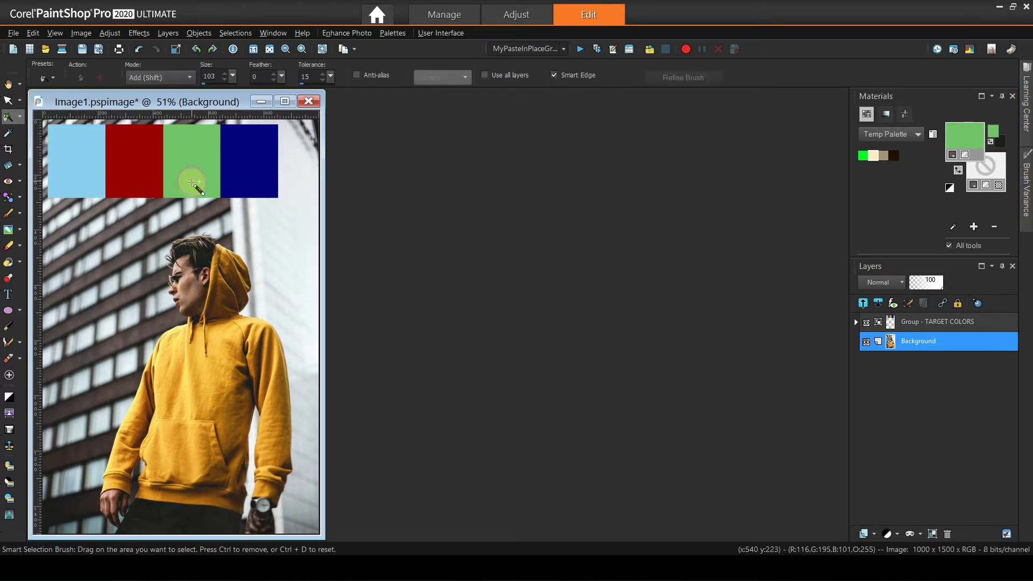
scroll(194, 203, "up", 3)
scroll(554, 281, "down", 1)
left_click_drag(288, 358, 376, 398)
left_click_drag(208, 327, 200, 323)
scroll(183, 419, "up", 2)
mouse_move(179, 421)
left_mouse_down()
mouse_move(220, 392)
mouse_move(230, 422)
mouse_move(247, 377)
mouse_move(237, 422)
mouse_move(238, 386)
left_mouse_up()
key("ctrl")
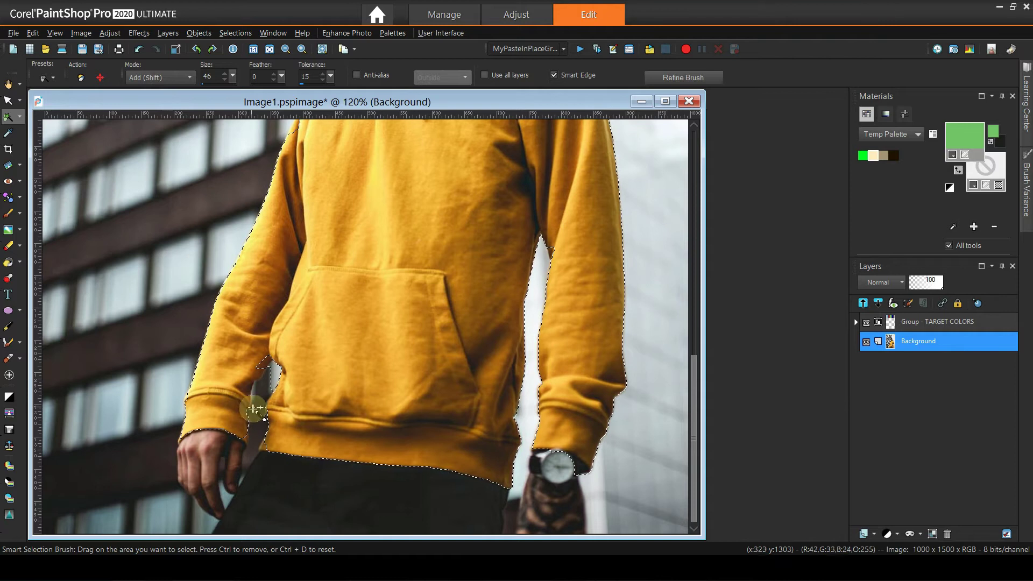
mouse_move(259, 418)
left_mouse_down()
mouse_move(244, 433)
mouse_move(242, 397)
mouse_move(243, 409)
left_mouse_up()
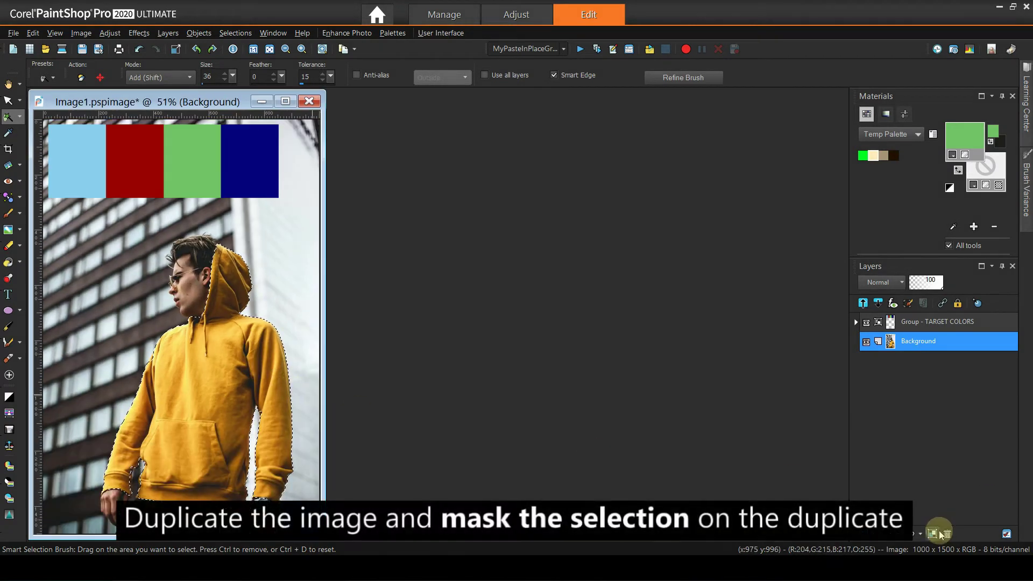
Duplicate the Background layer and add a mask to the copy that shows only the jacket selection
right_click(915, 343)
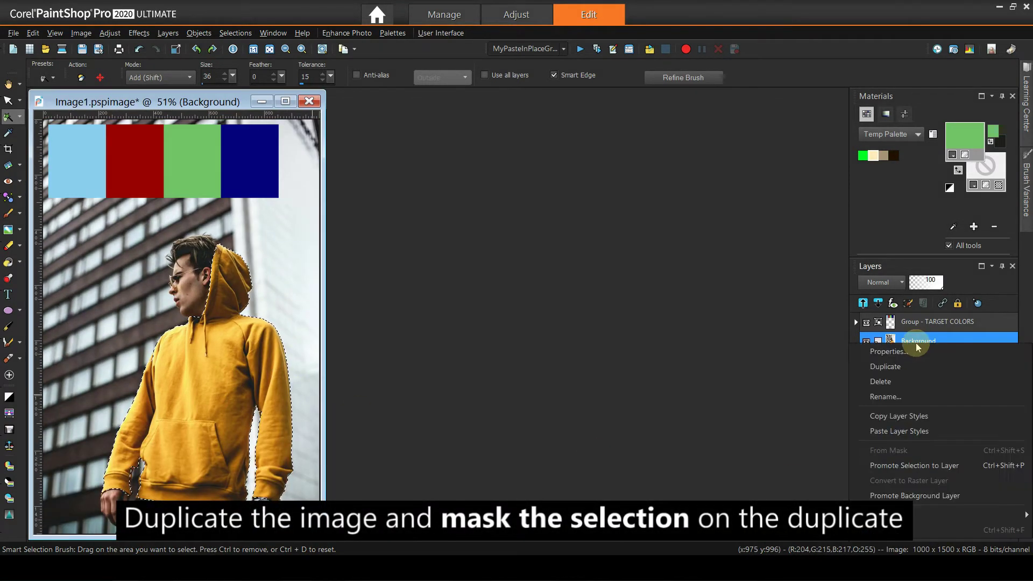
left_click(899, 368)
left_click(917, 535)
left_click(931, 493)
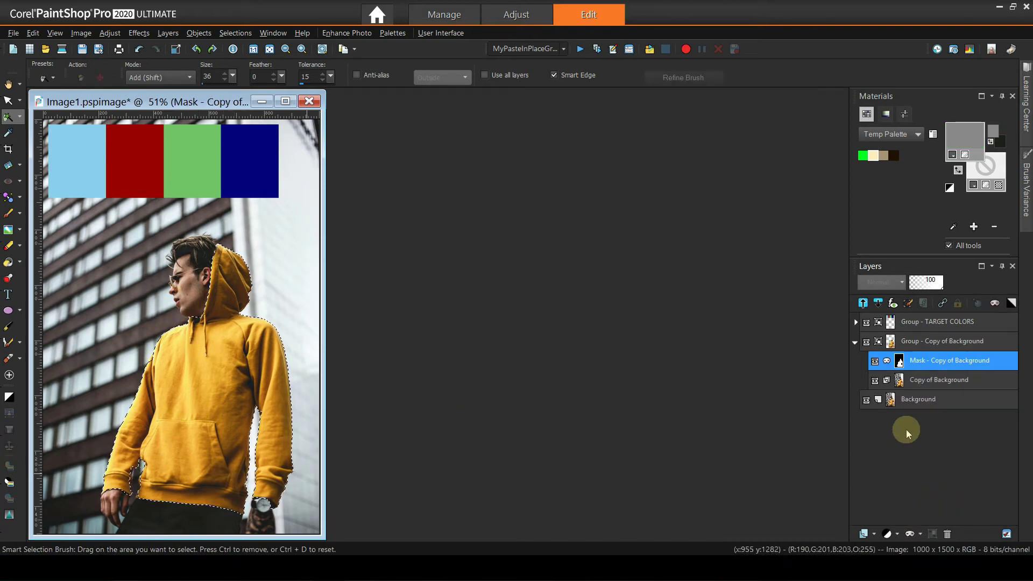
Clear the jacket selection and toggle the Background layer's visibility off and on to check the mask
left_click(235, 33)
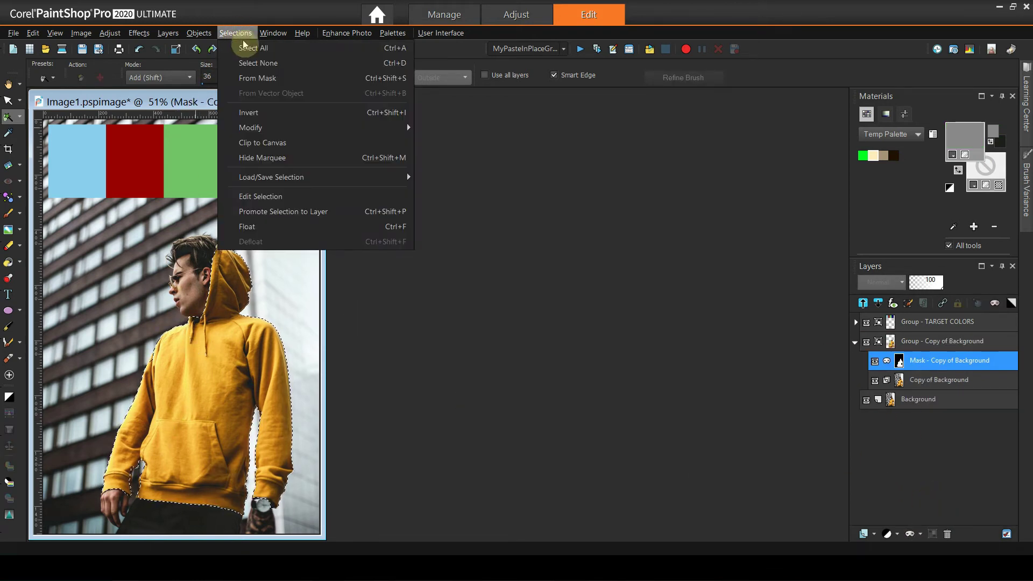
left_click(259, 78)
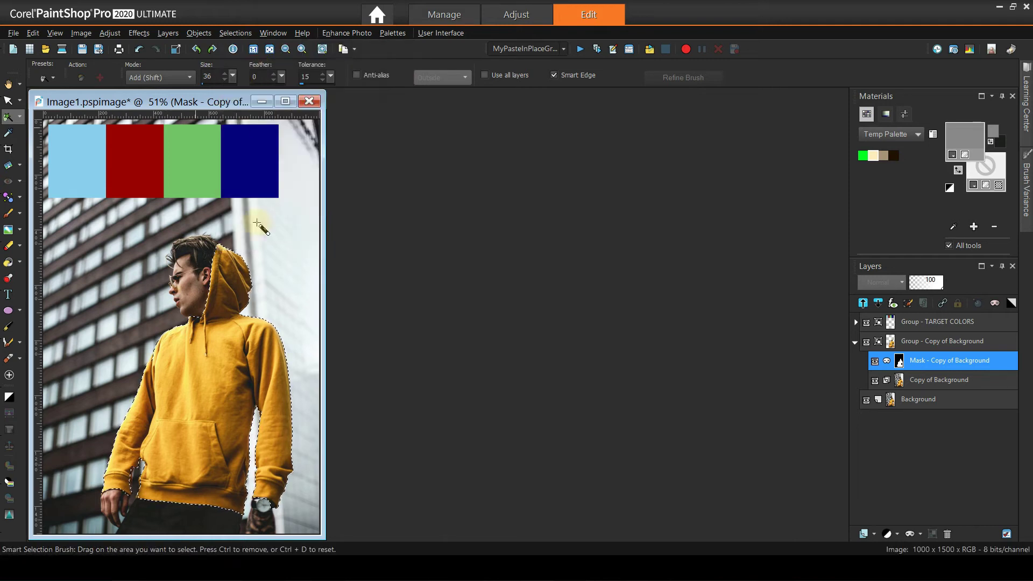
left_click(865, 401)
left_click(866, 401)
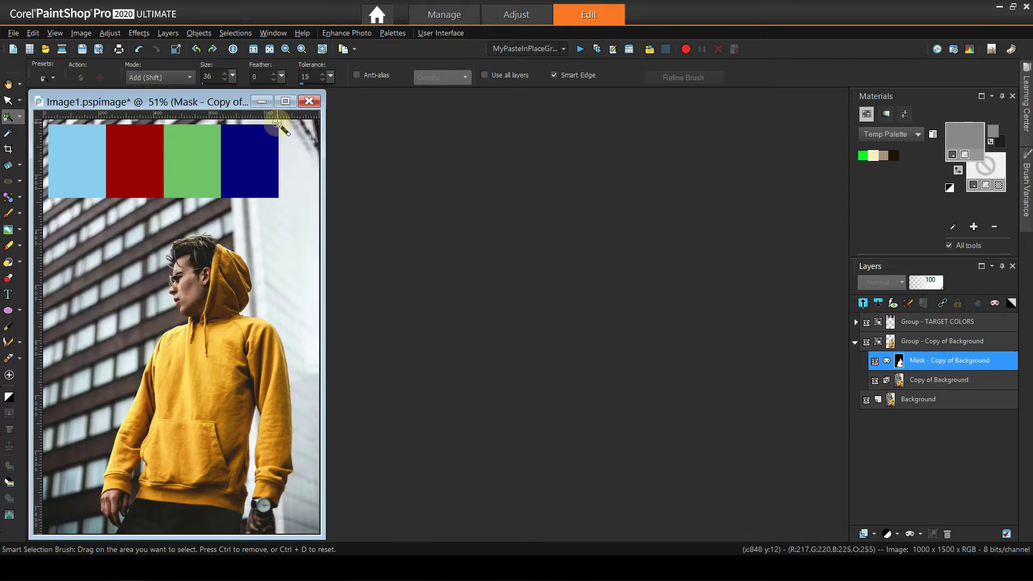
Review the options for saving the mask to the image's alpha channel and leave without saving
mouse_move(908, 363)
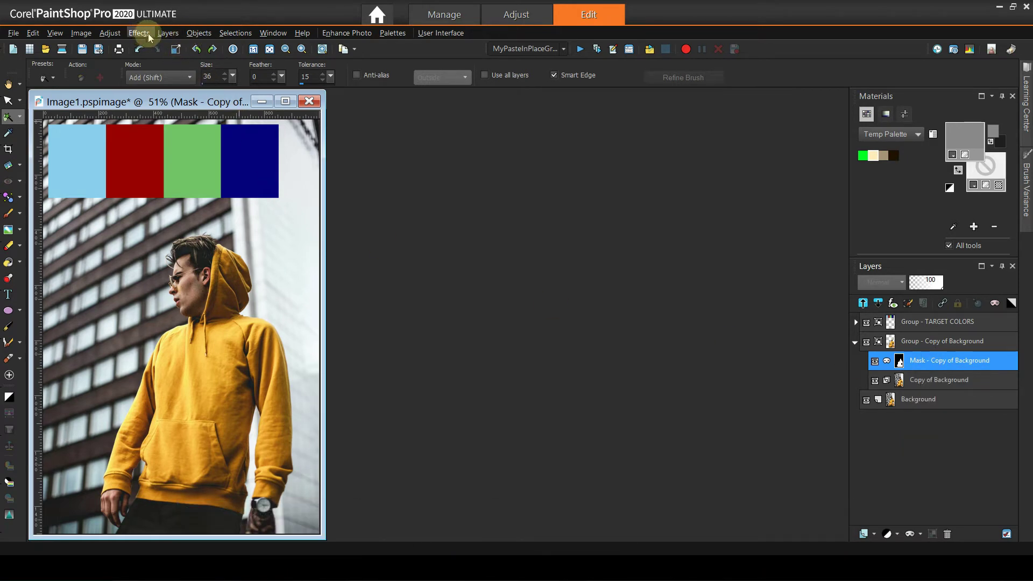
left_click(167, 33)
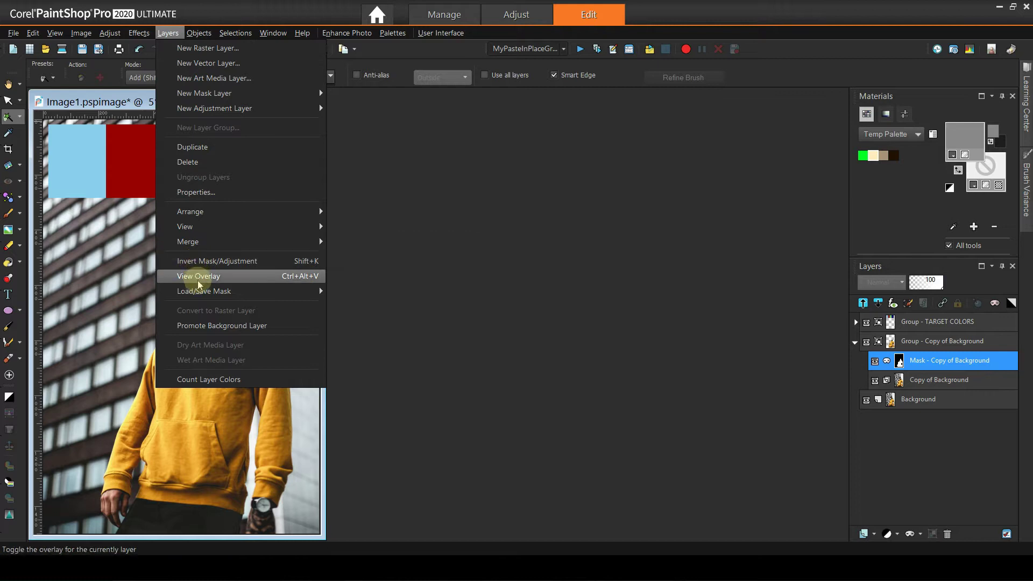
mouse_move(203, 291)
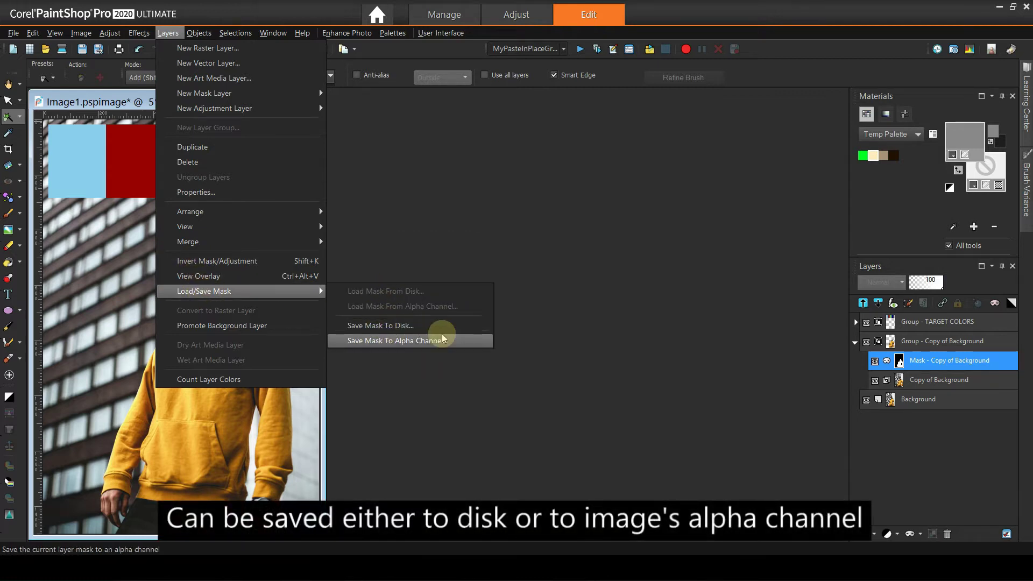
left_click(397, 340)
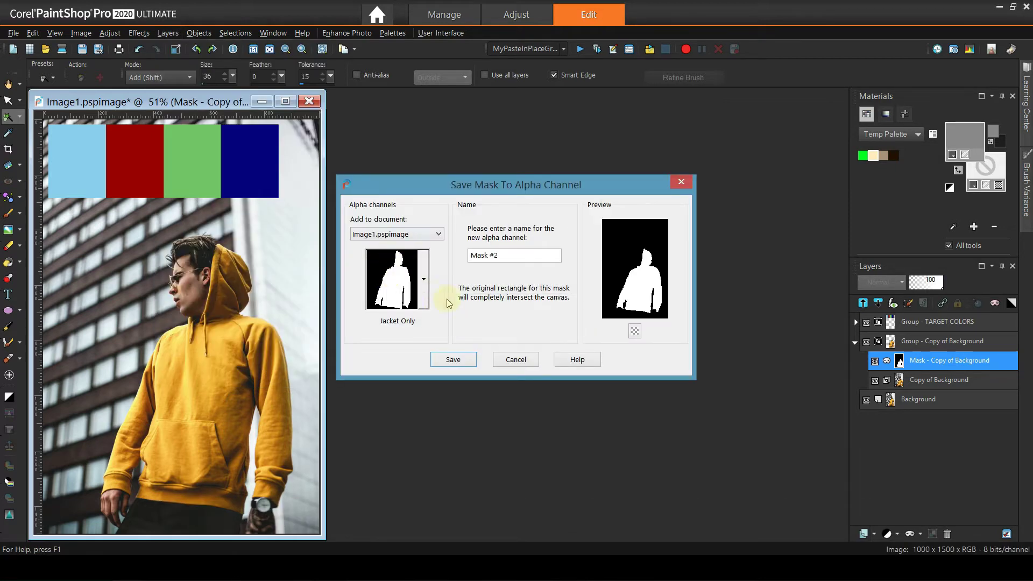
left_click_drag(517, 257, 423, 249)
left_click(457, 360)
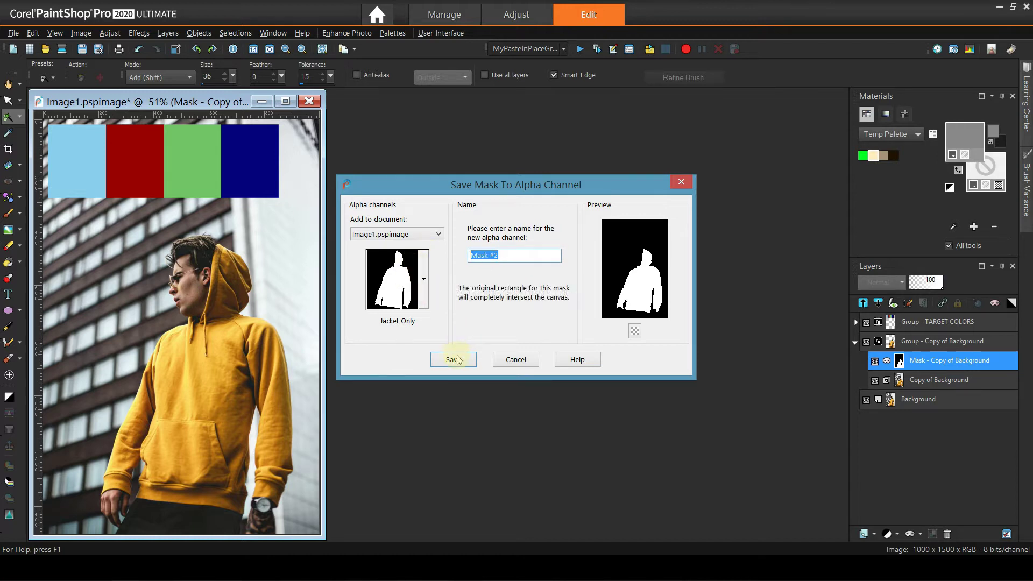
left_click(508, 361)
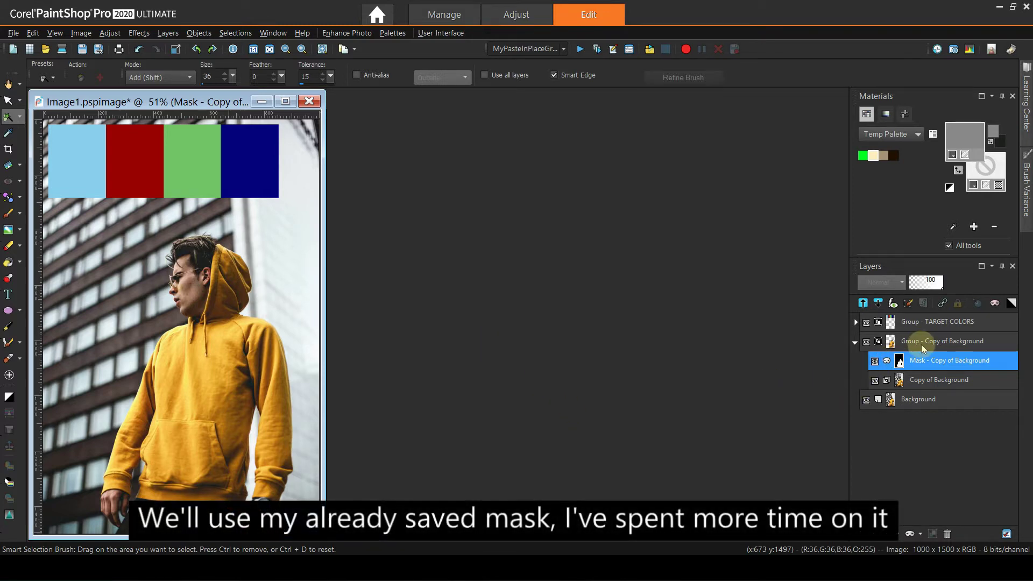
Delete the masked layer group holding the copy of the background
left_click(923, 344)
right_click(921, 341)
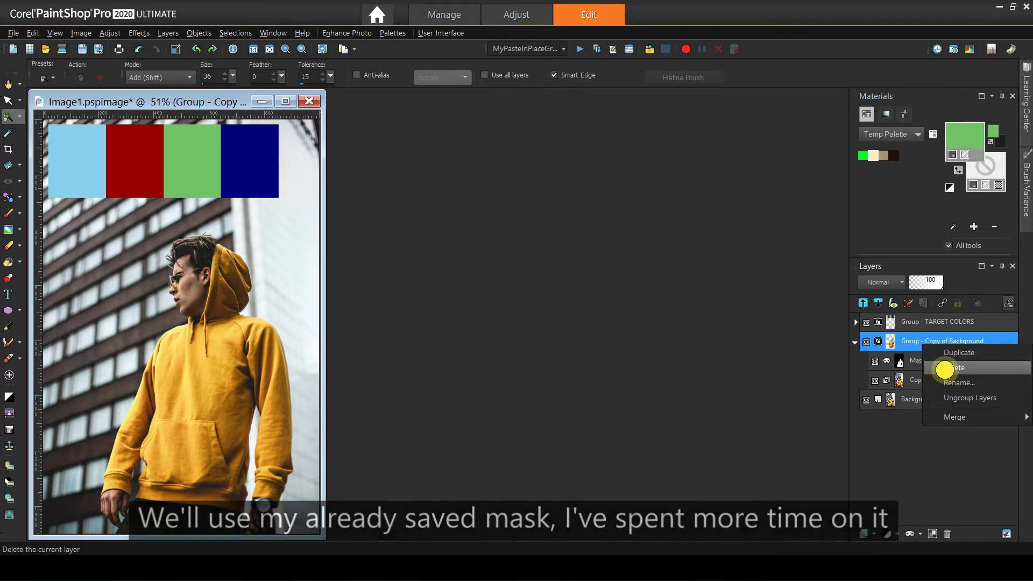
left_click(946, 368)
left_click(487, 308)
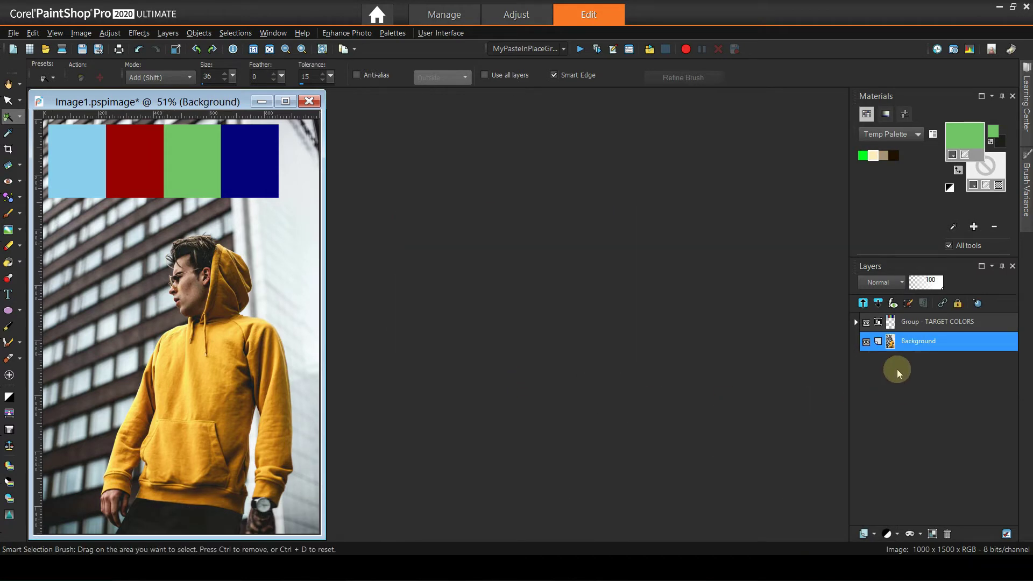
Duplicate the Background layer and rename the copy to Jacket
right_click(911, 344)
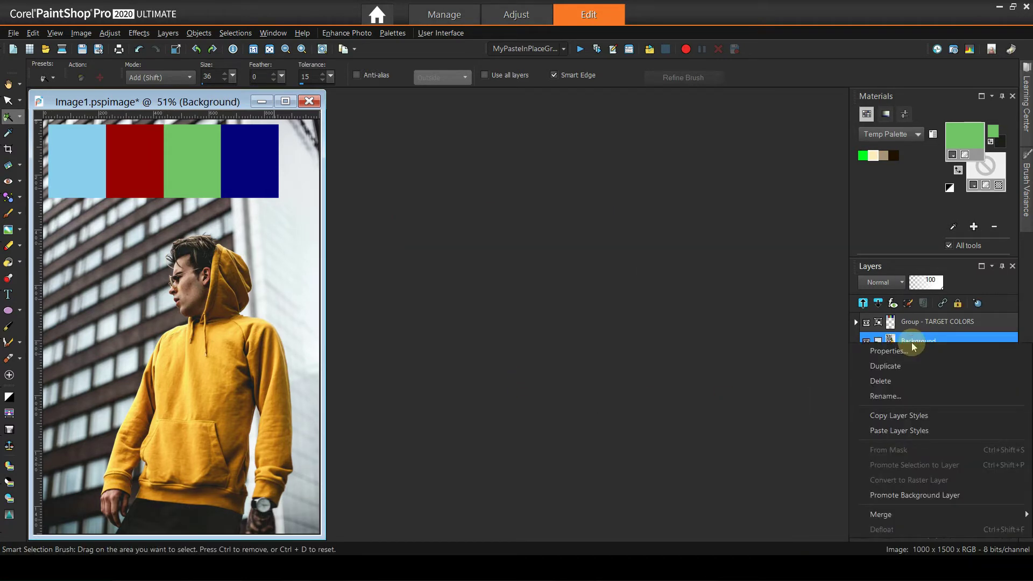
left_click(911, 366)
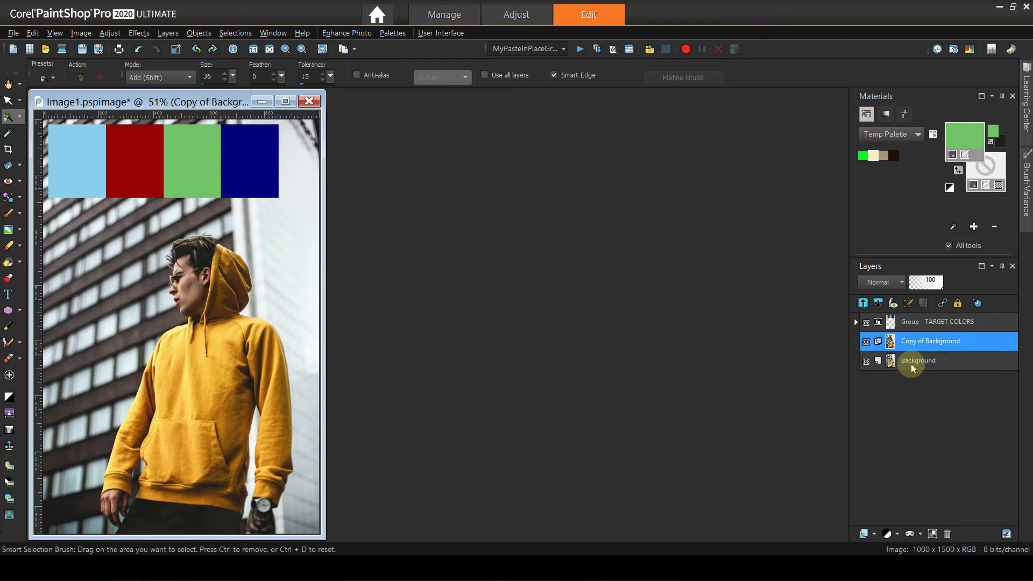
double_click(914, 347)
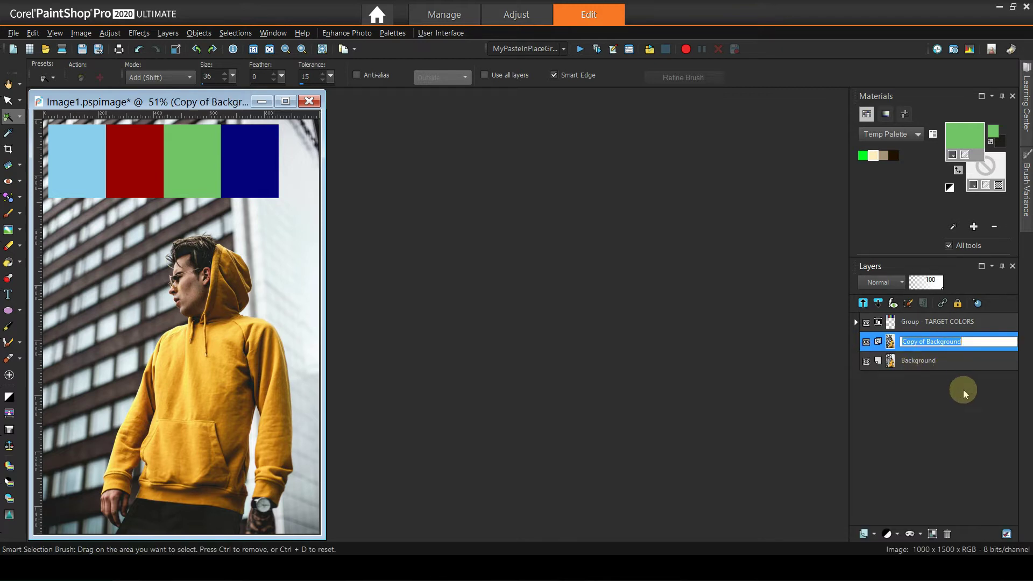
type("Jacket")
key("Return")
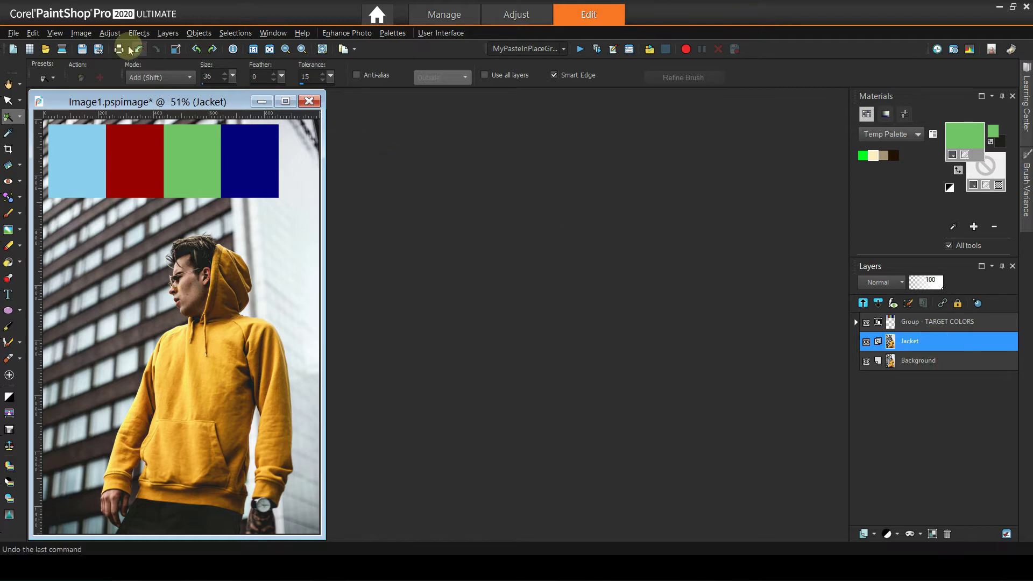
Load the Jacket Only mask from the alpha channel onto the Jacket layer, using As is and Hide all mask
left_click(168, 33)
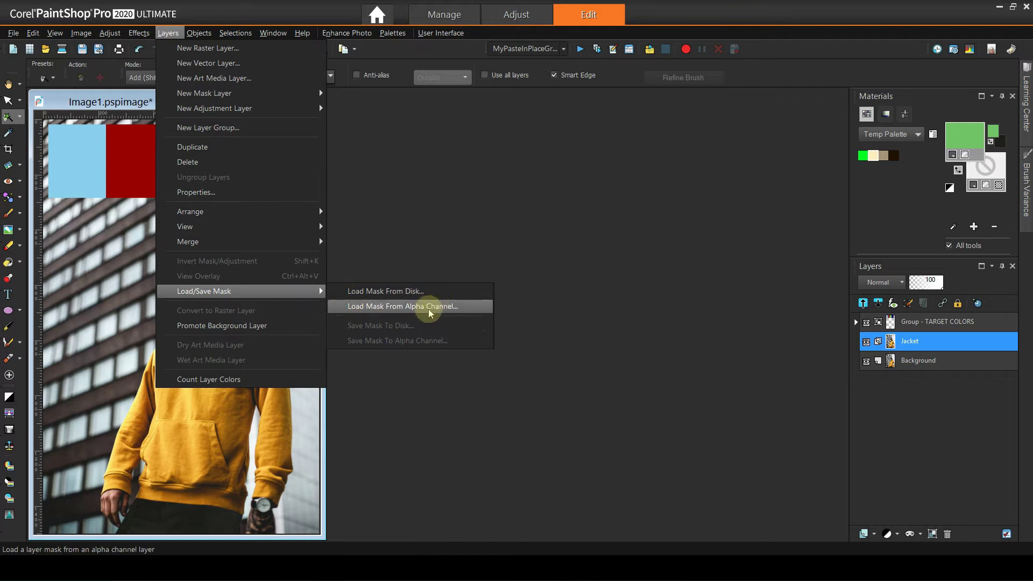
left_click(401, 311)
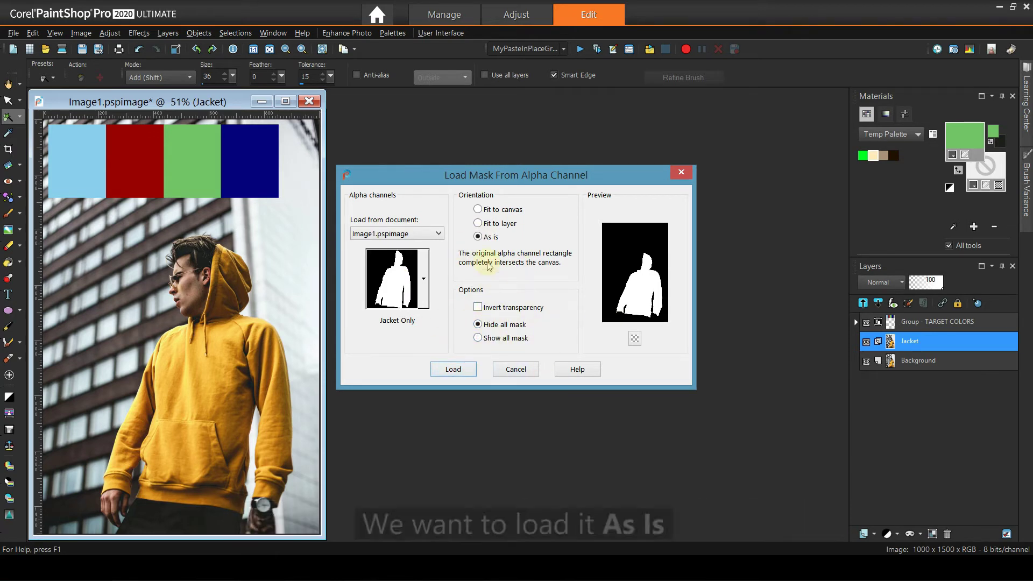
left_click(453, 370)
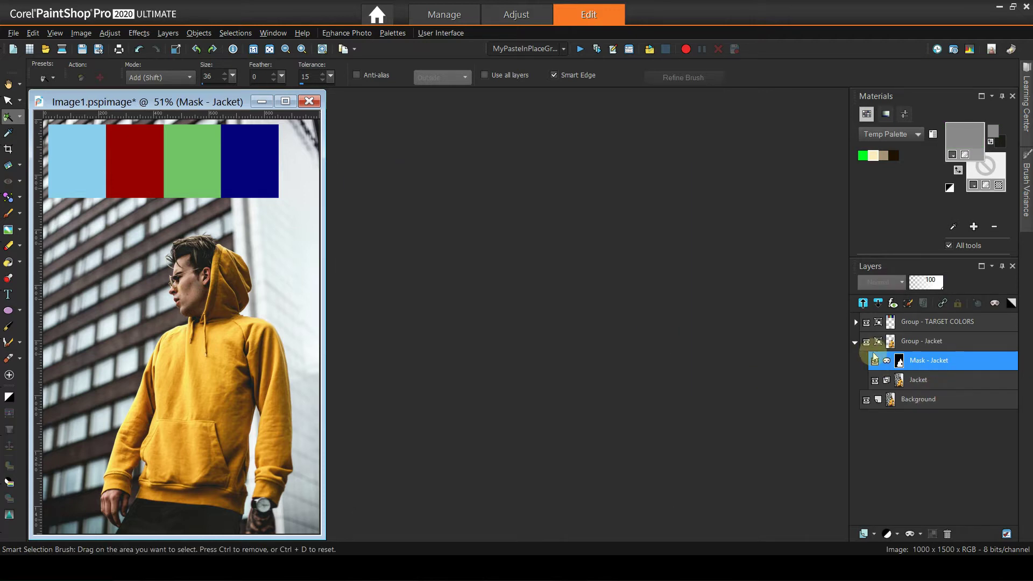
Check the masked jacket cutout by hiding the Background layer and showing it again
left_click(866, 399)
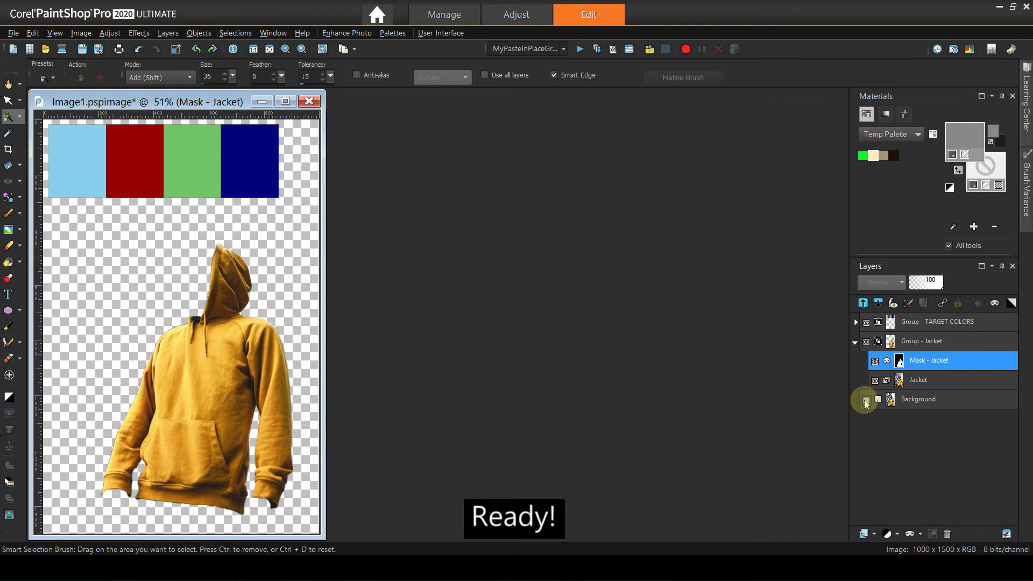
left_click(866, 399)
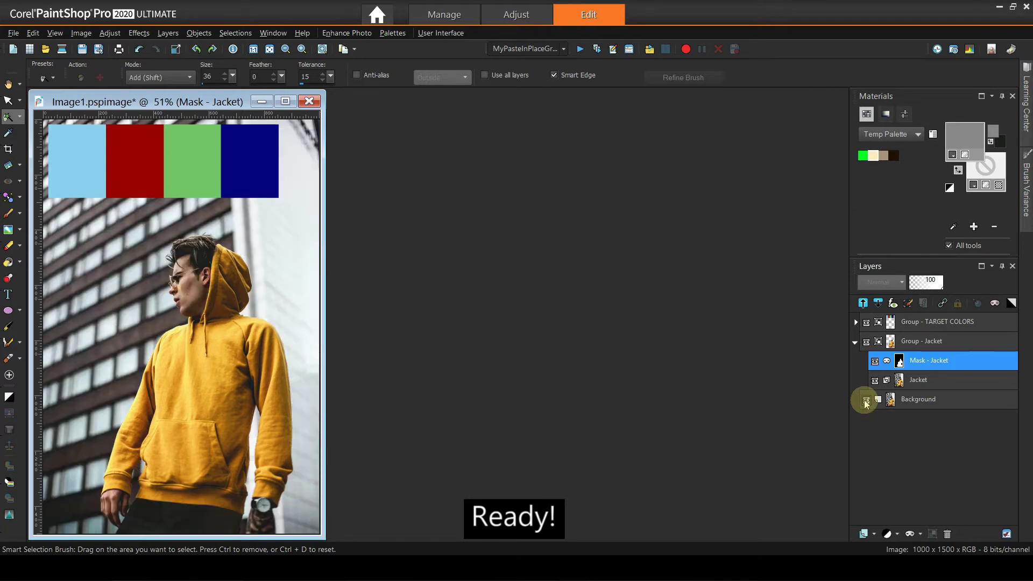
left_click(923, 377)
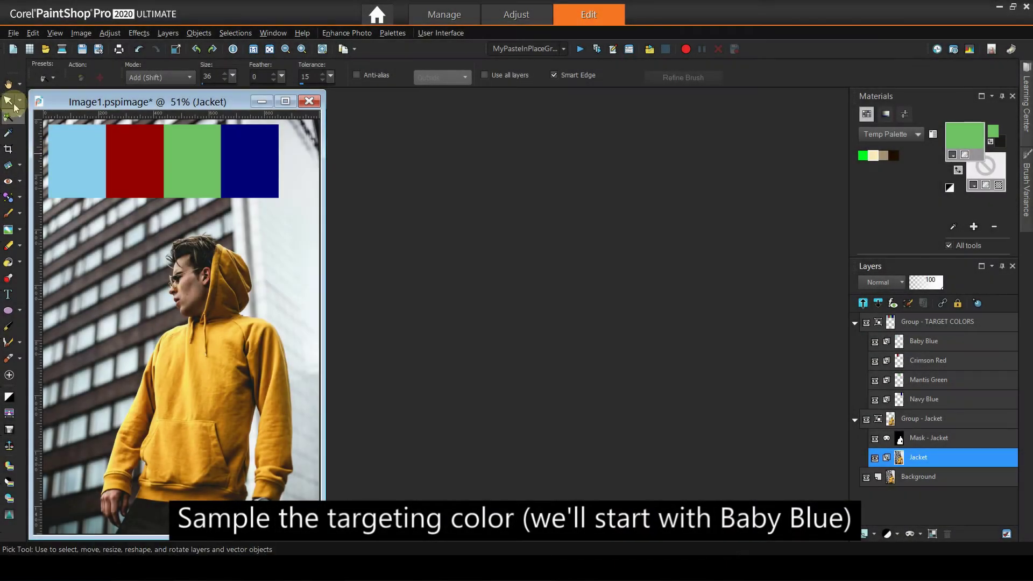
Sample the Baby Blue target swatch as the foreground color with the Dropper tool
left_click(9, 101)
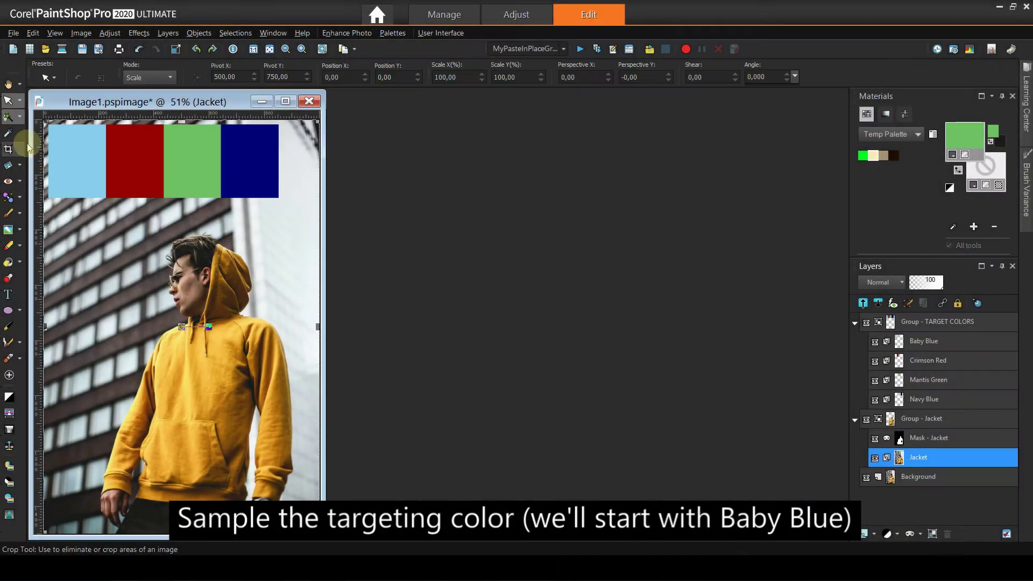
left_click(930, 345)
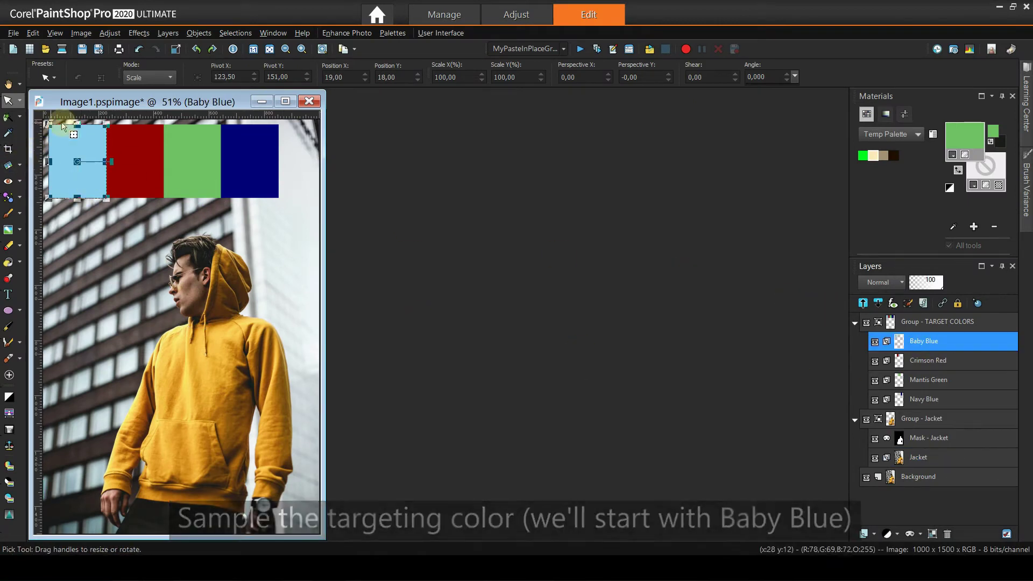
left_click(8, 134)
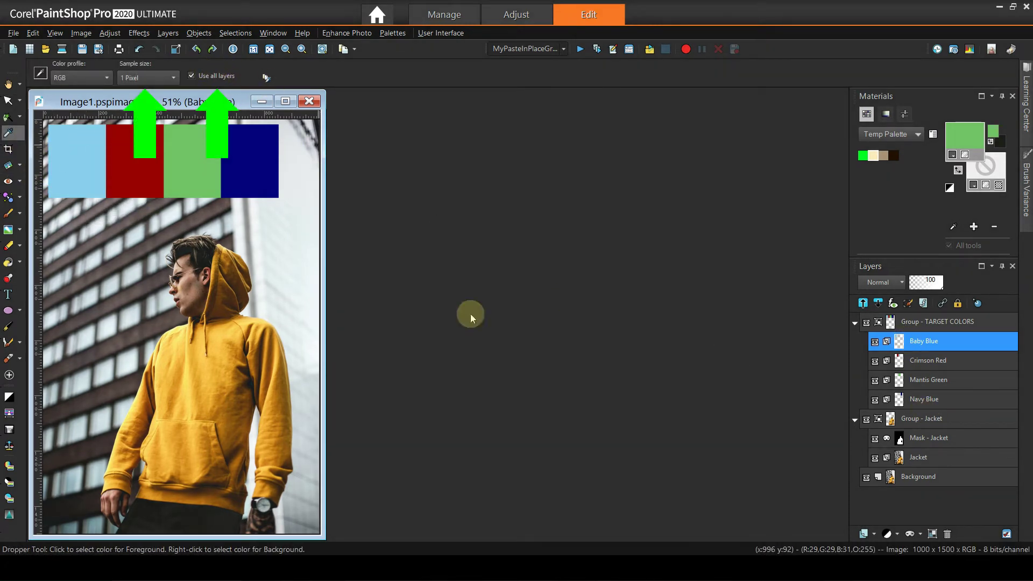
left_click(93, 159)
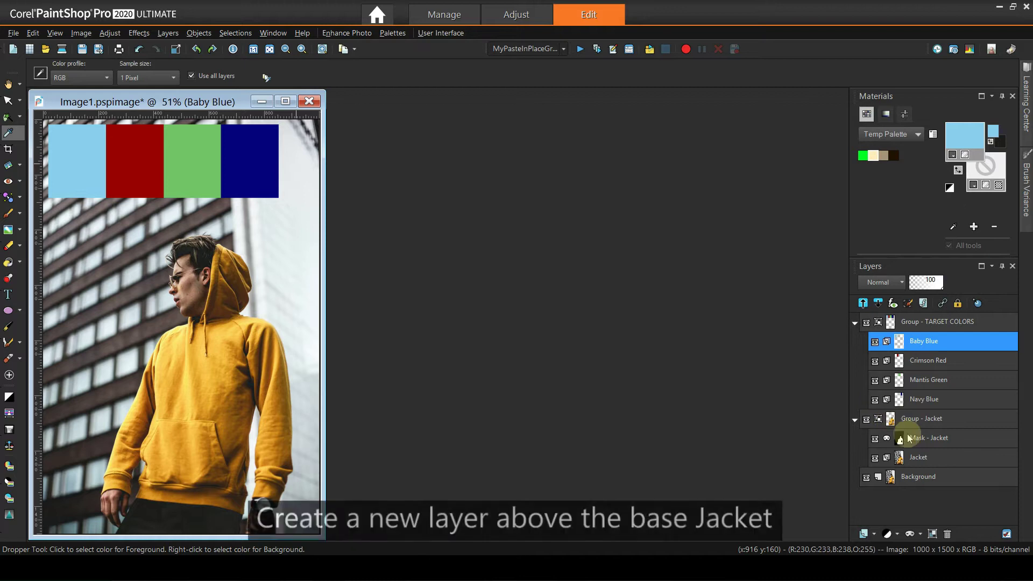
Create a raster layer named New Color directly above the Jacket layer, with its blend mode set to Color (Legacy)
left_click(918, 457)
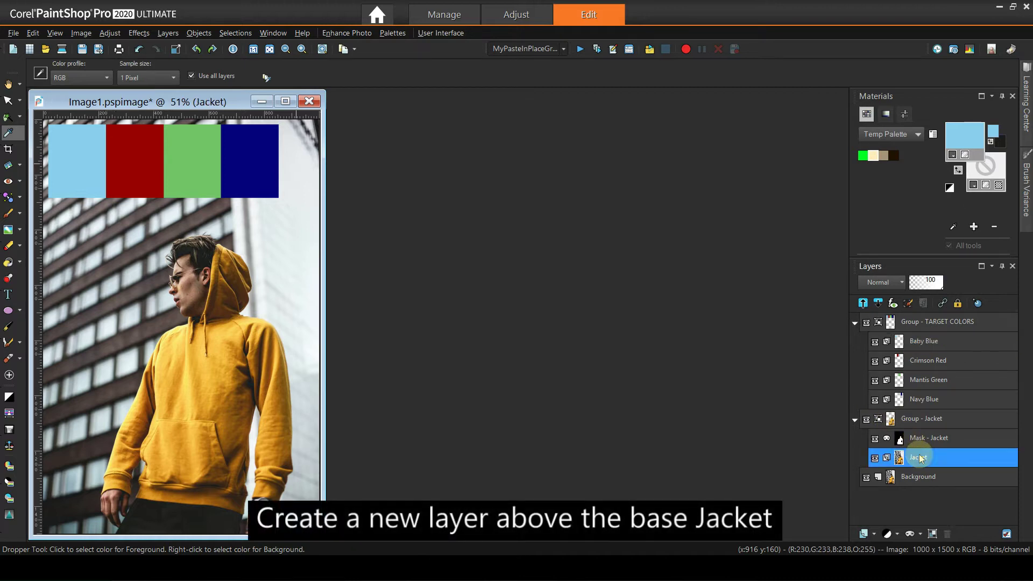
left_click(865, 534)
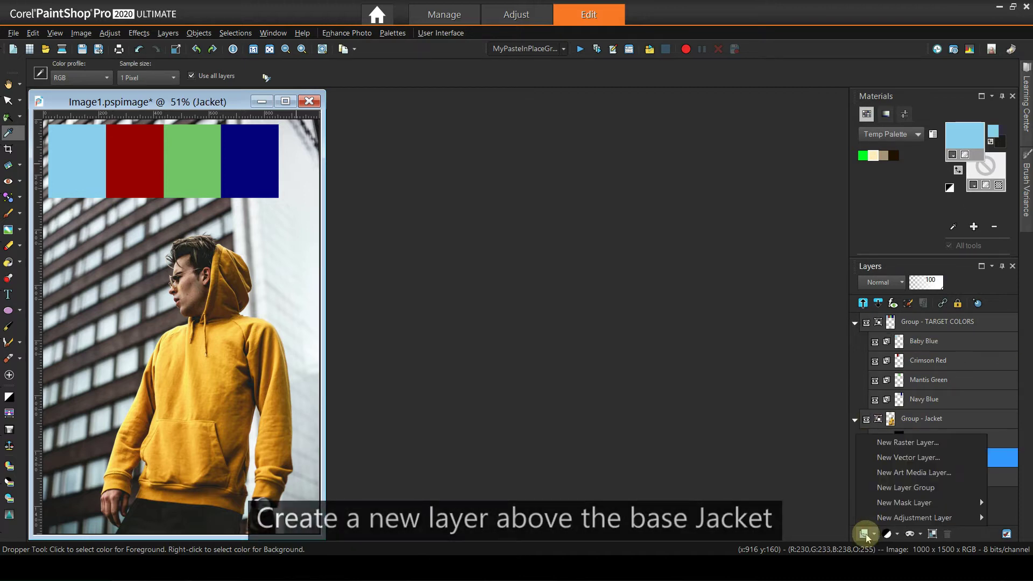
left_click(872, 444)
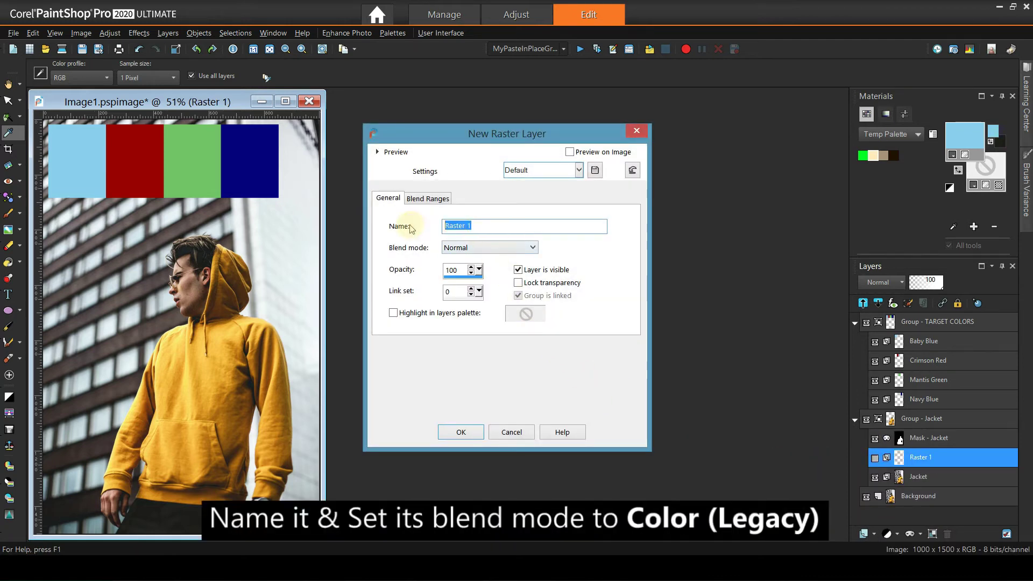
type("NewColor")
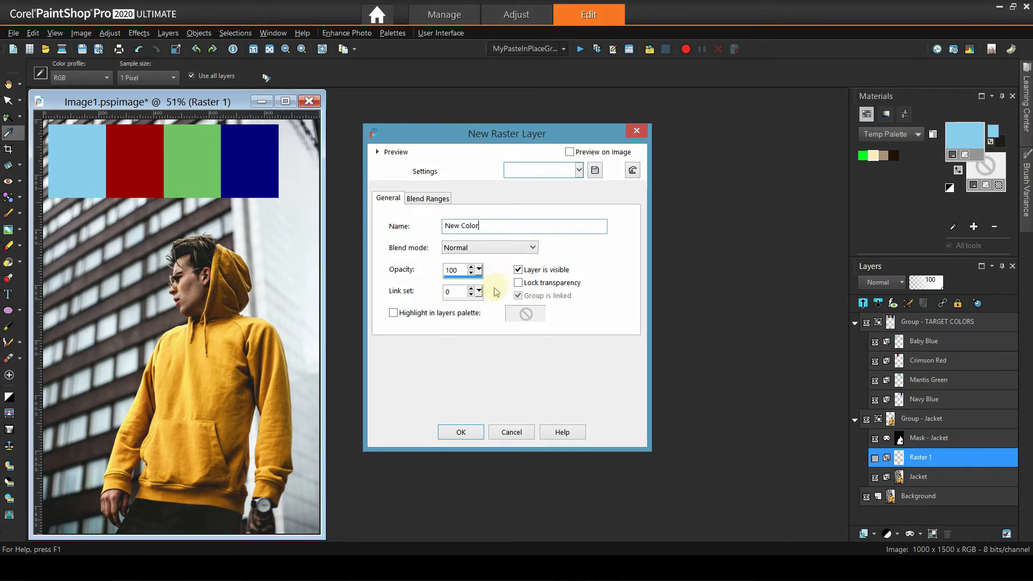
left_click(494, 248)
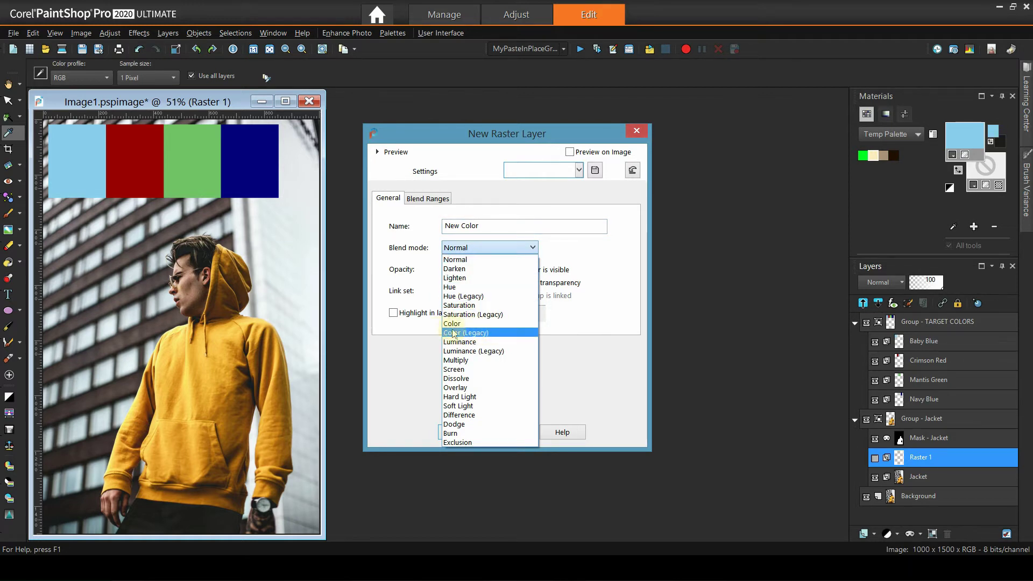
left_click(476, 331)
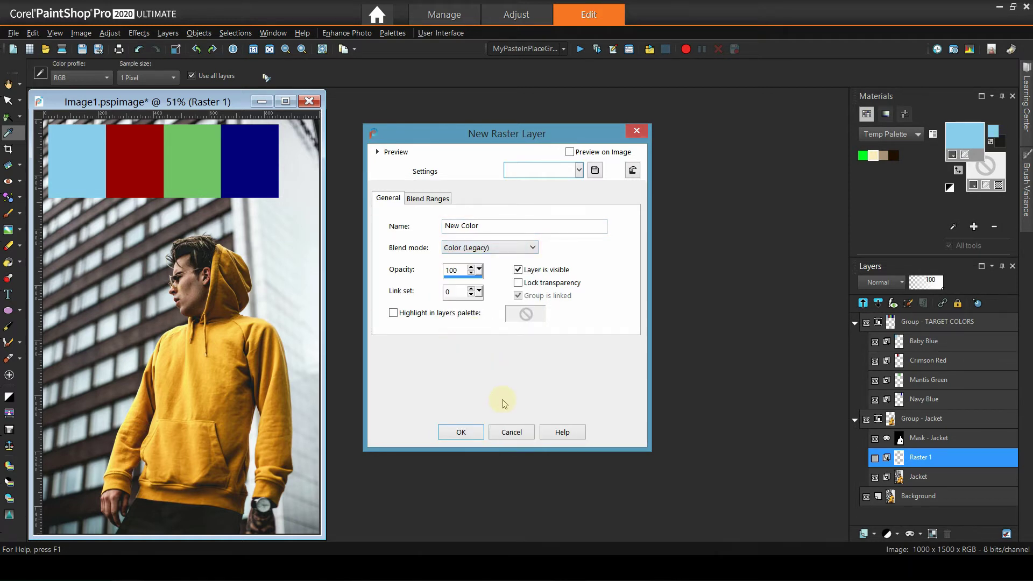
left_click(461, 434)
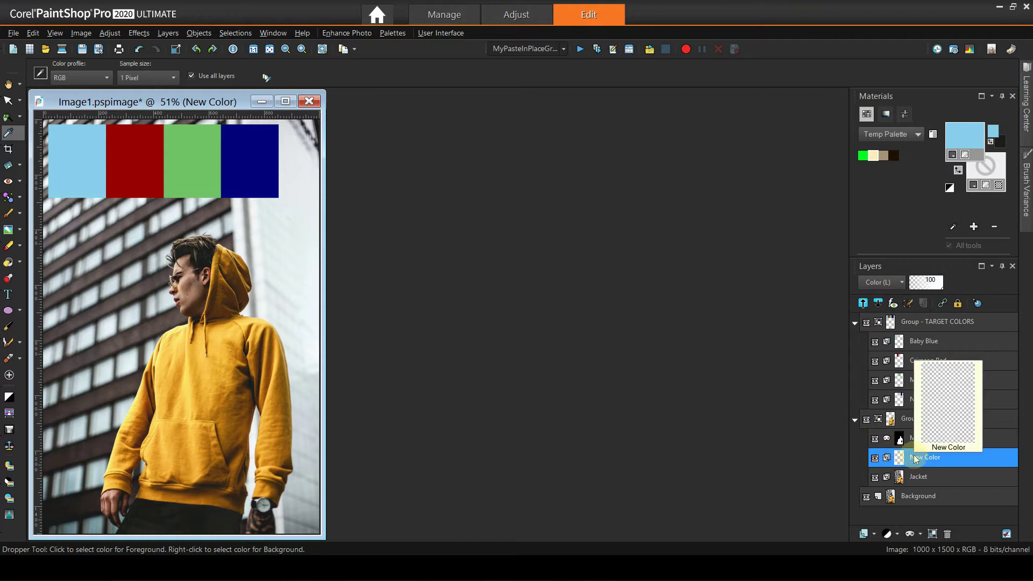
Flood fill the New Color layer with the sampled Baby Blue
left_click(18, 263)
left_click(64, 261)
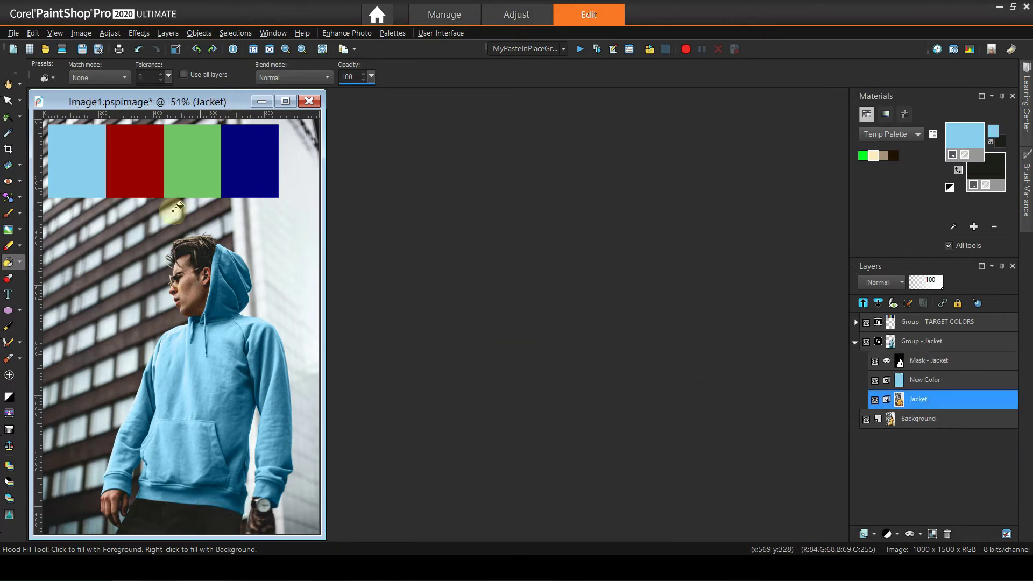
Examine the recolored jacket at 60% zoom and compare its shadows with the original by toggling the Jacket group's visibility
left_click(8, 84)
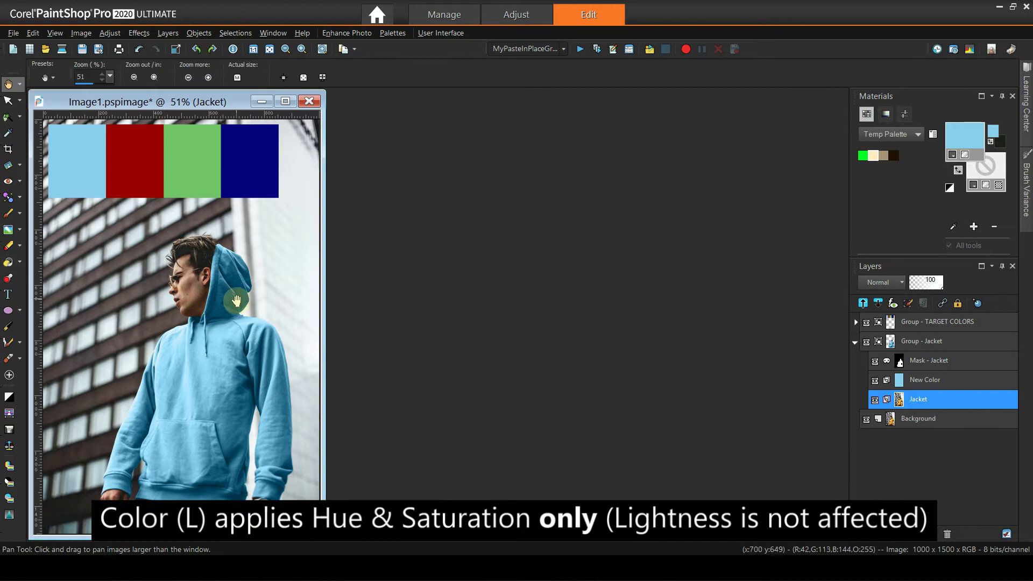
scroll(247, 304, "up", 3)
scroll(250, 315, "down", 3)
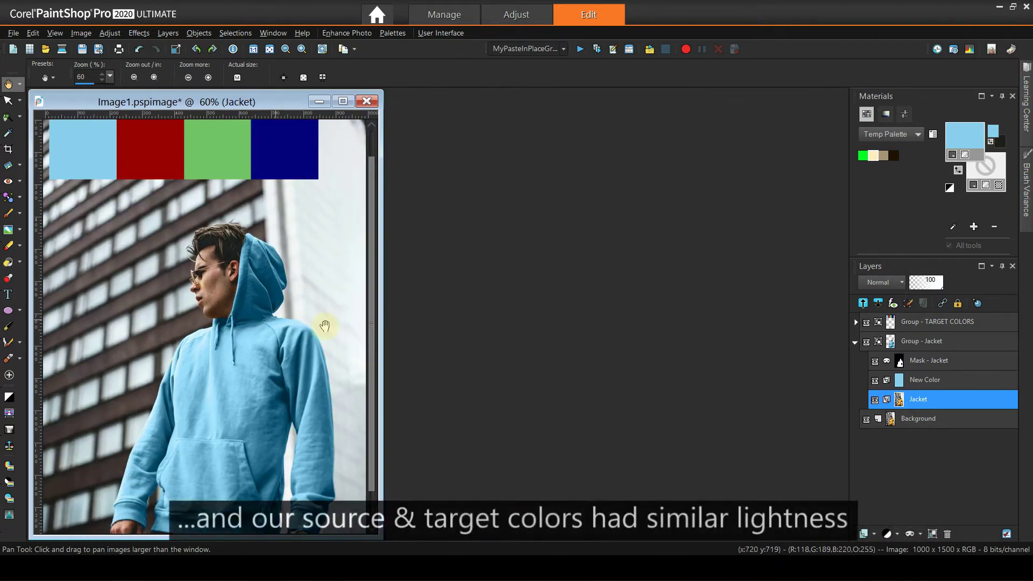
left_click_drag(369, 259, 376, 312)
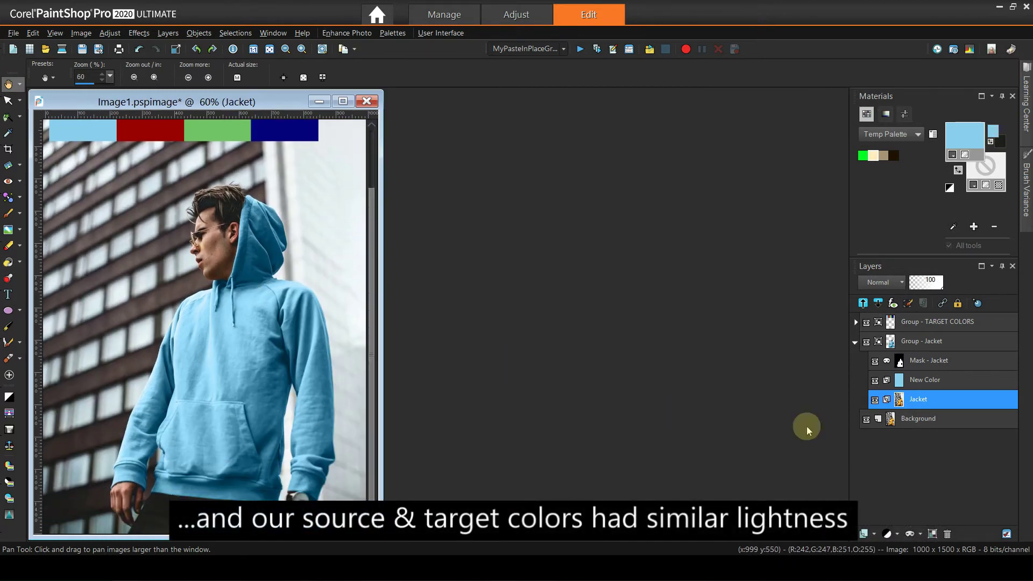
left_click(867, 342)
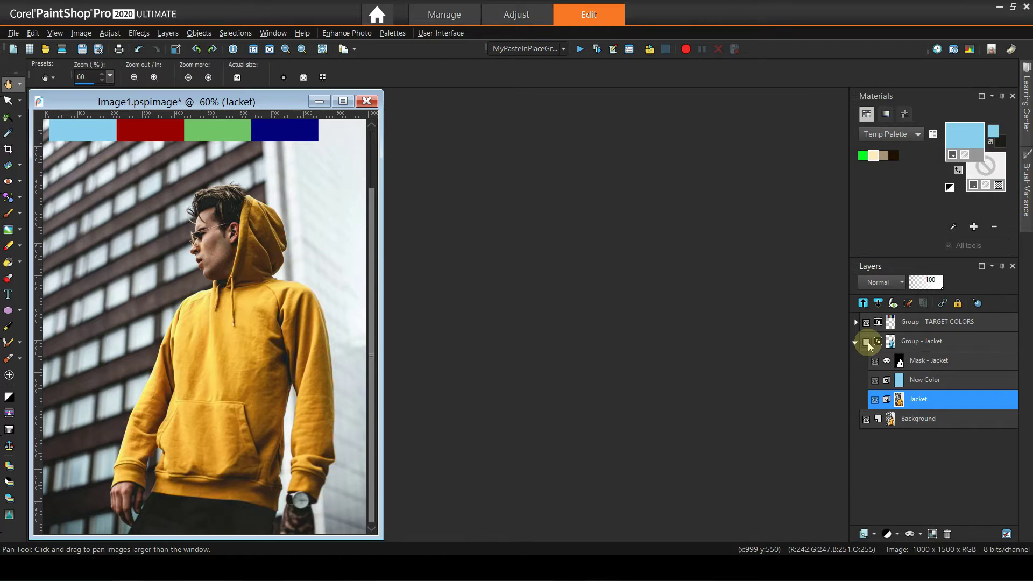
left_click(867, 342)
left_click(866, 342)
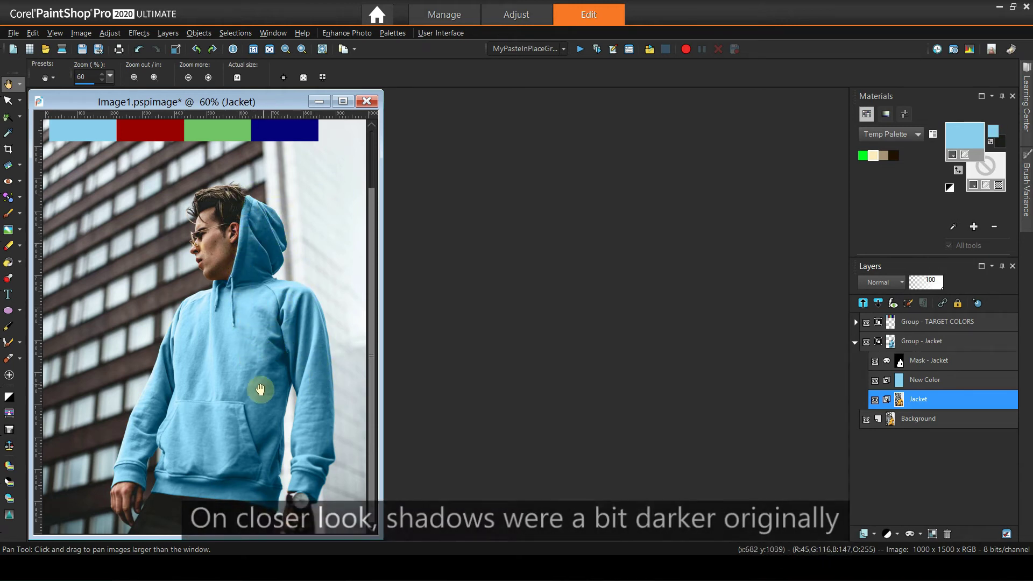
left_click(867, 343)
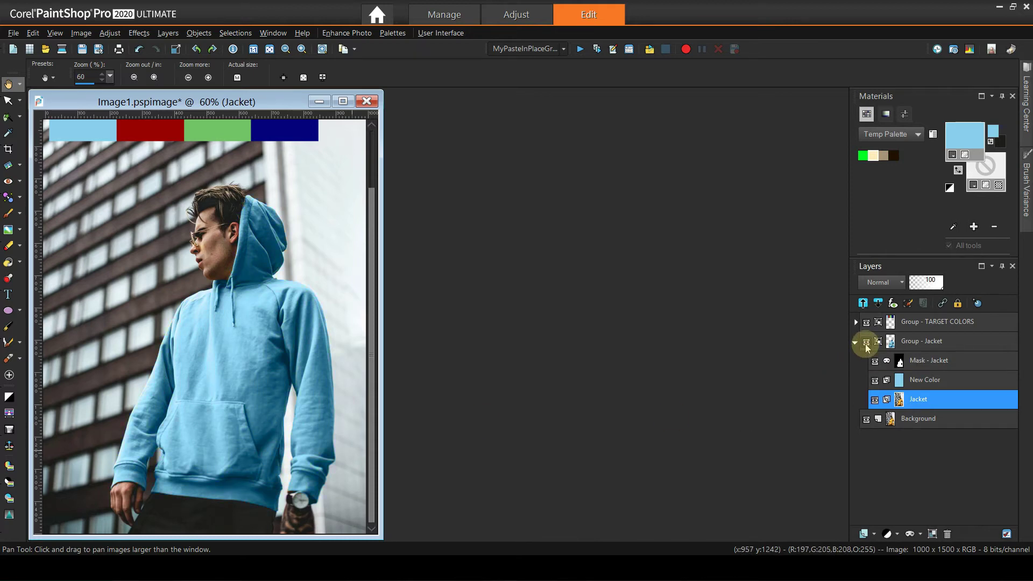
left_click(866, 342)
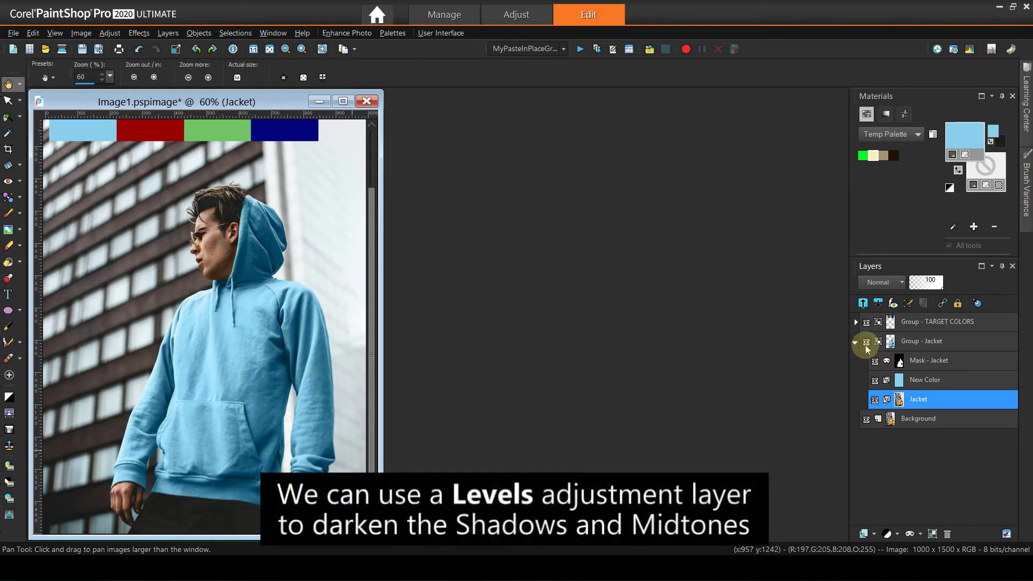
Add a Levels adjustment layer above the Jacket layer with RGB shadows at 14 and midtones at 144
left_click(896, 534)
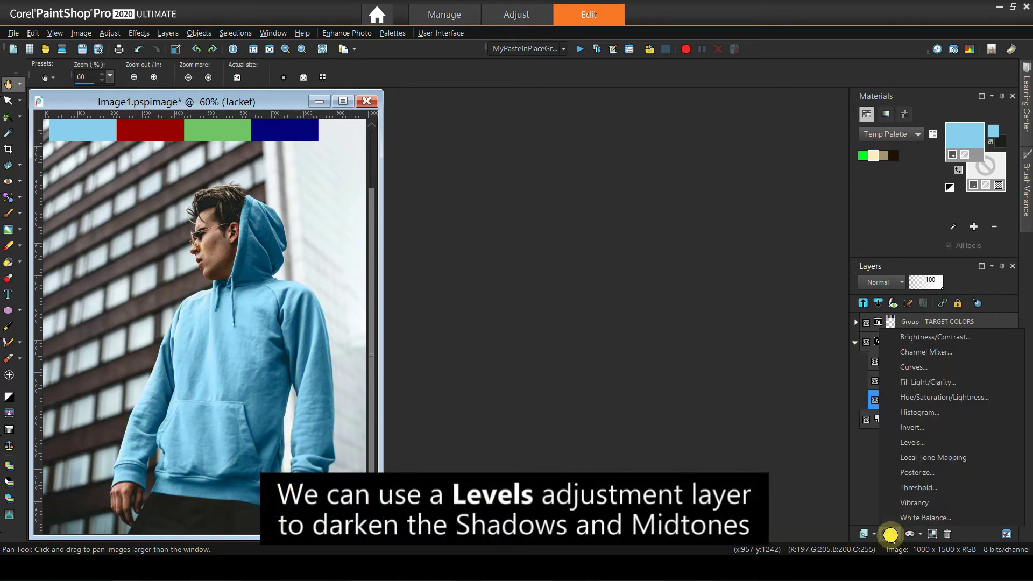
left_click(919, 443)
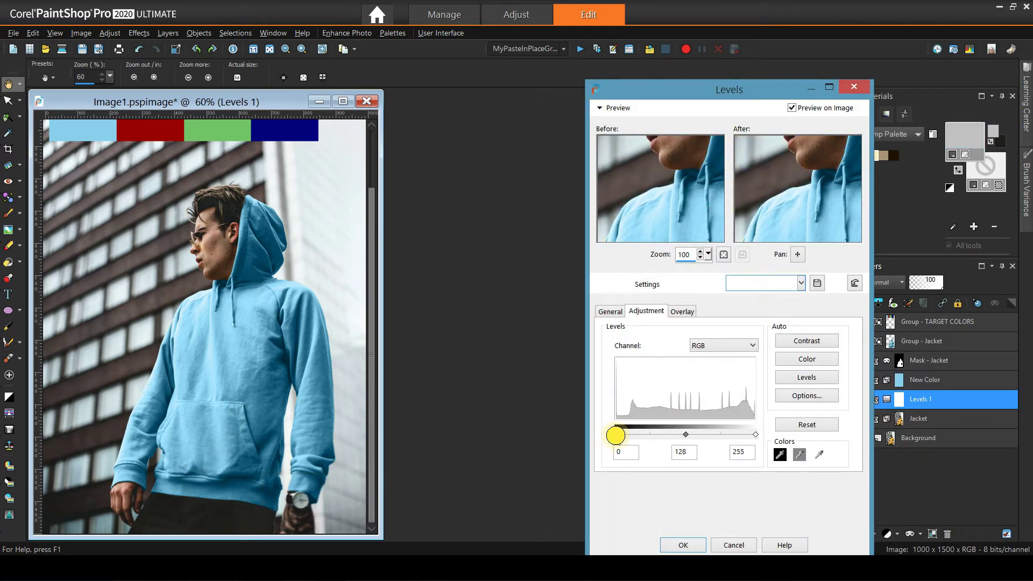
left_click_drag(615, 435, 623, 434)
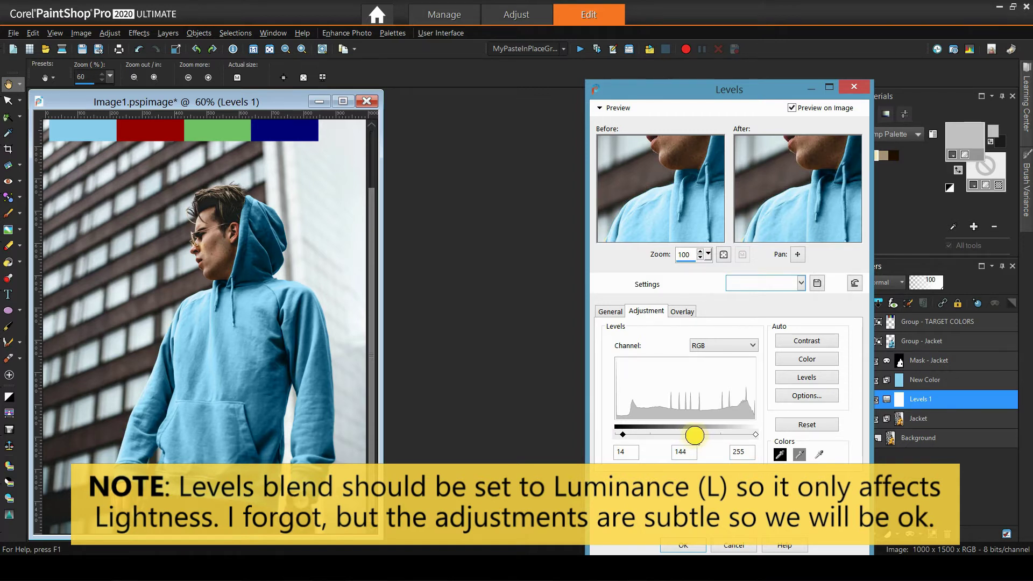
left_click(691, 545)
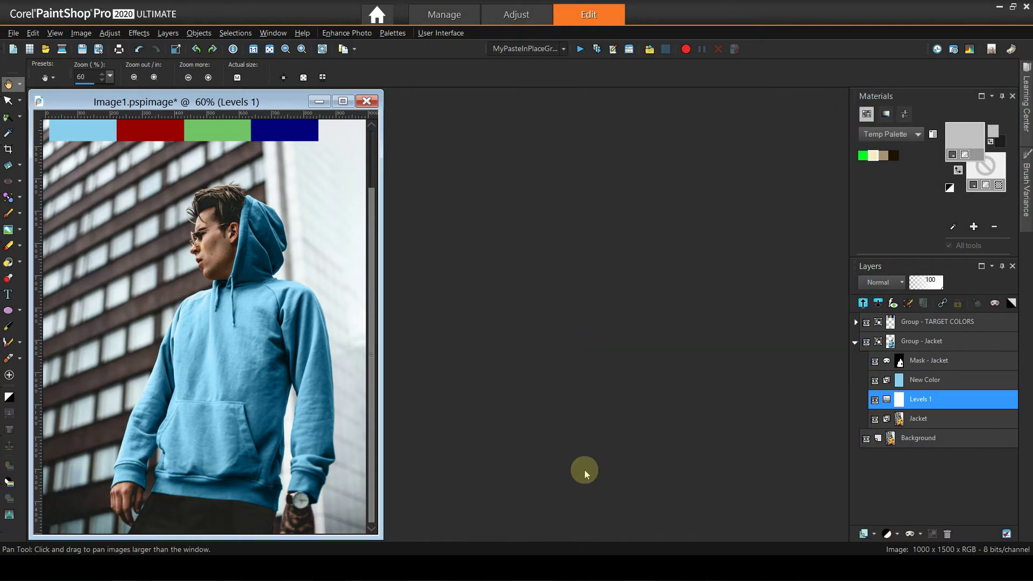
Compare the Levels-darkened blue jacket with the original yellow one by repeatedly hiding and showing the Jacket group
left_click(866, 342)
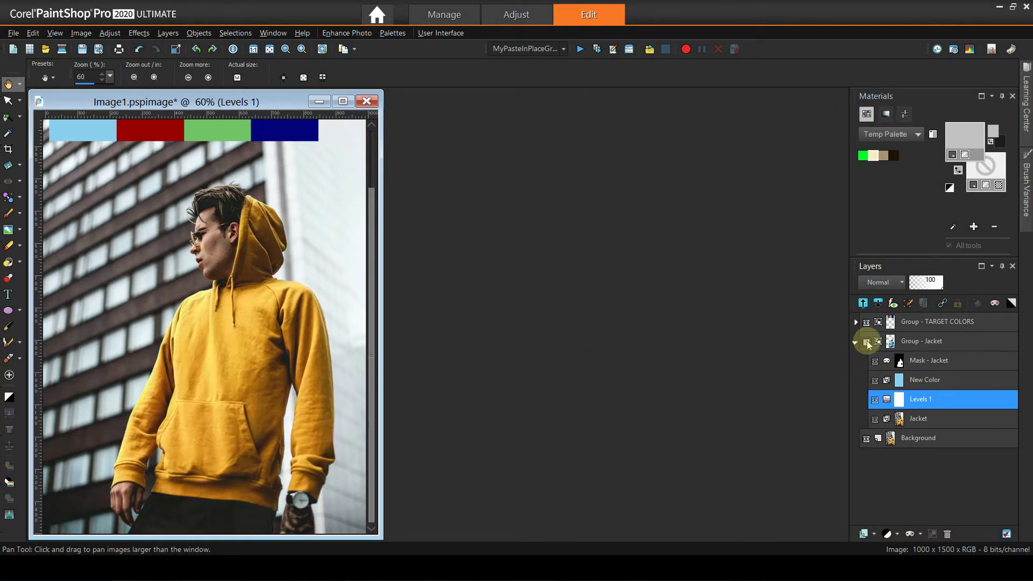
left_click(866, 341)
left_click(866, 342)
left_click(865, 342)
left_click(865, 343)
left_click(866, 341)
Hide the Levels layer and set the Jacket group's Grey Channel blend range so the underlying layer's shadows fade from 0 to about 79
left_click(874, 401)
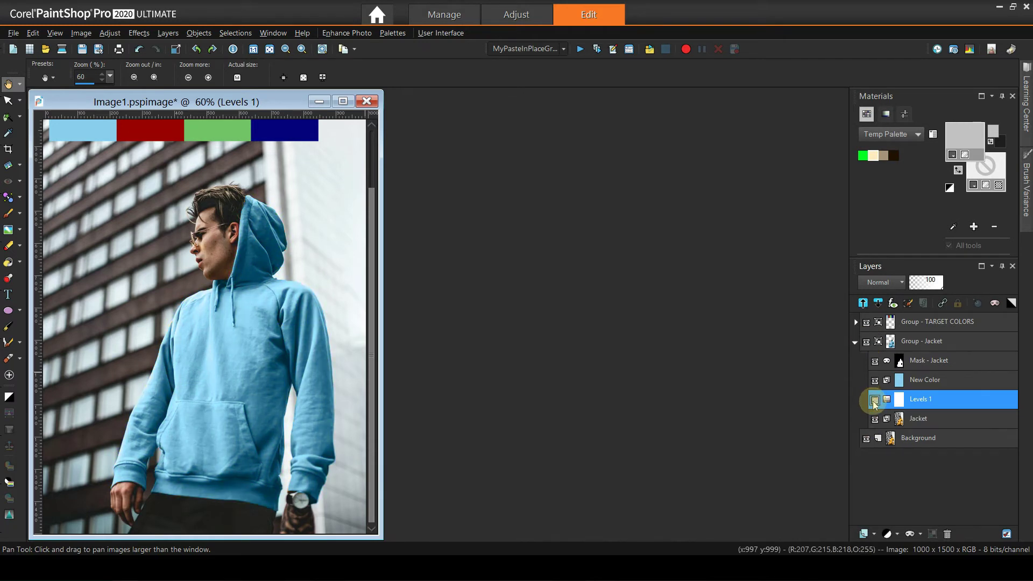
left_click(921, 341)
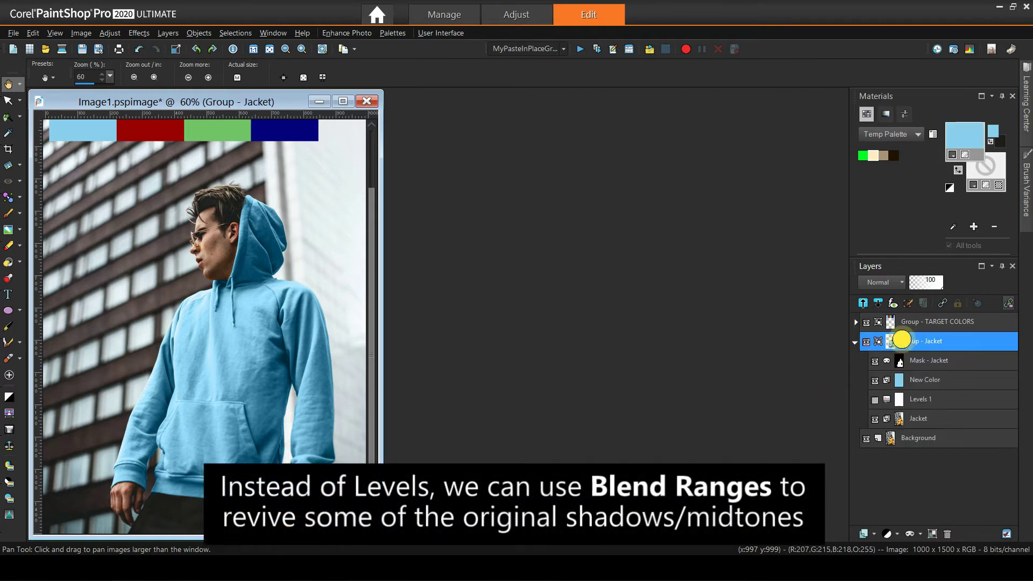
double_click(904, 339)
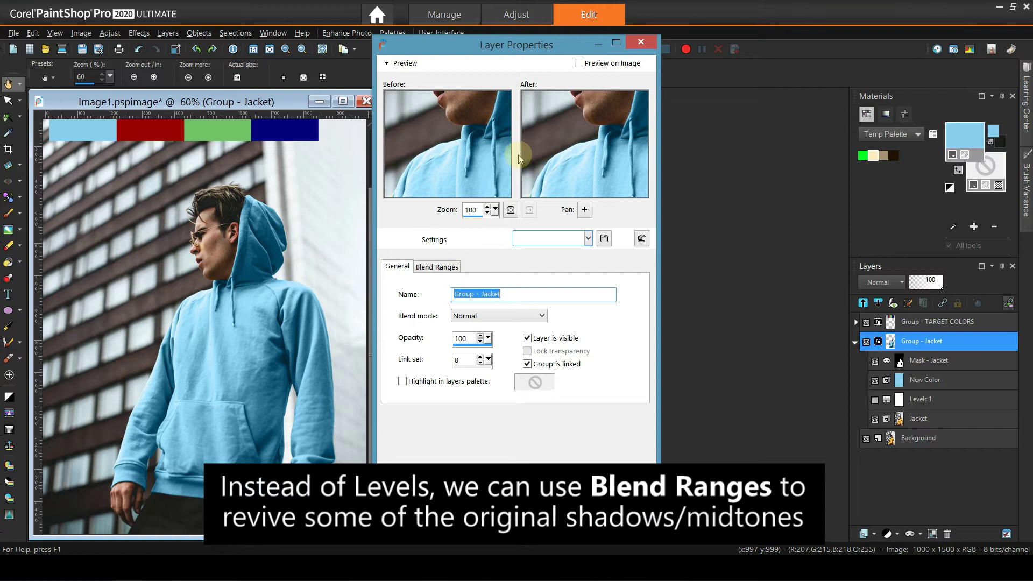
left_click(578, 63)
left_click_drag(473, 47, 637, 71)
left_click(586, 290)
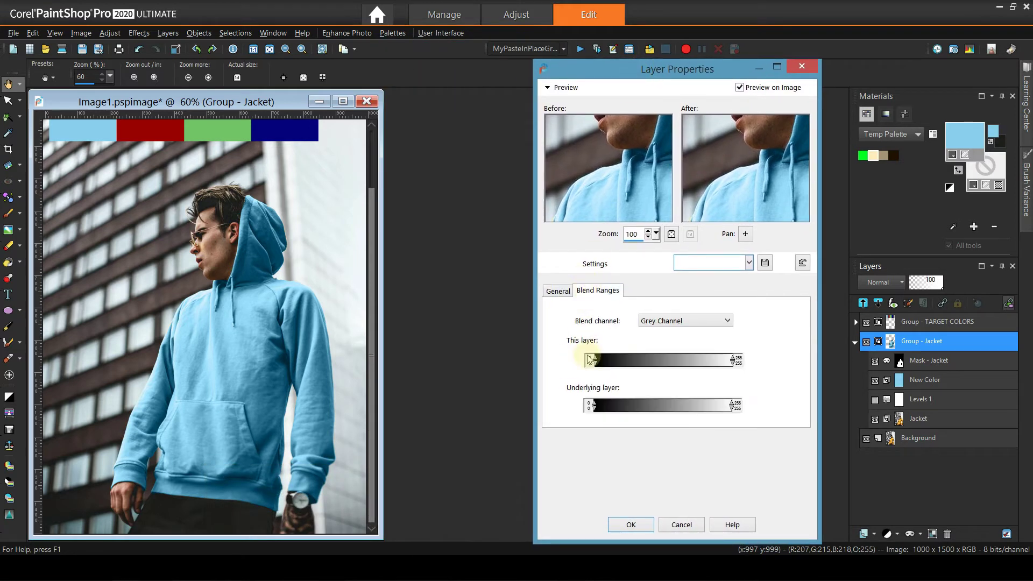
left_click(594, 404)
left_click_drag(593, 403, 636, 403)
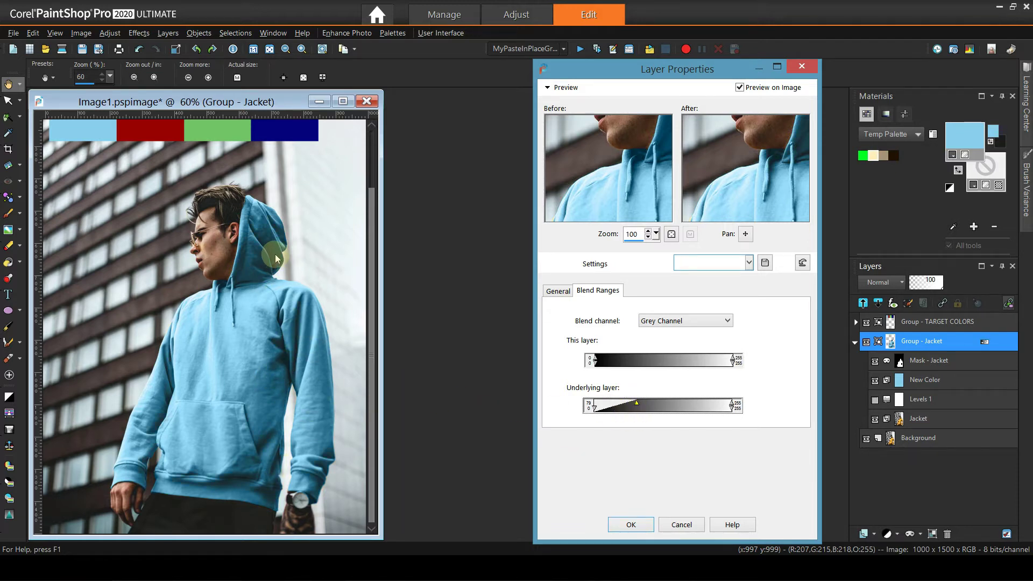
left_click_drag(636, 403, 636, 402)
left_click(631, 524)
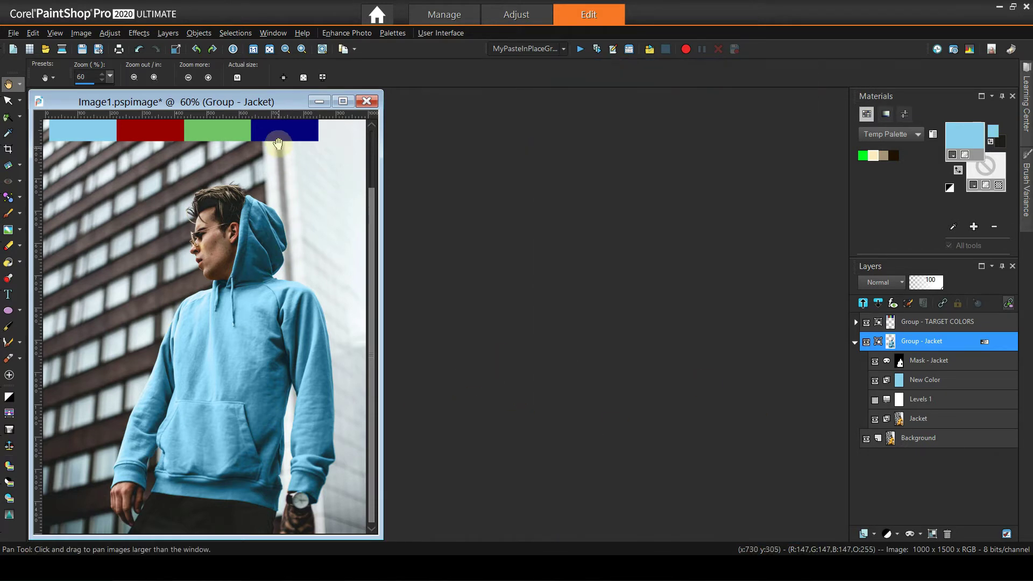
Compare the blend-range version of the blue jacket with the original by toggling the Jacket group's visibility
left_click(865, 343)
left_click(865, 344)
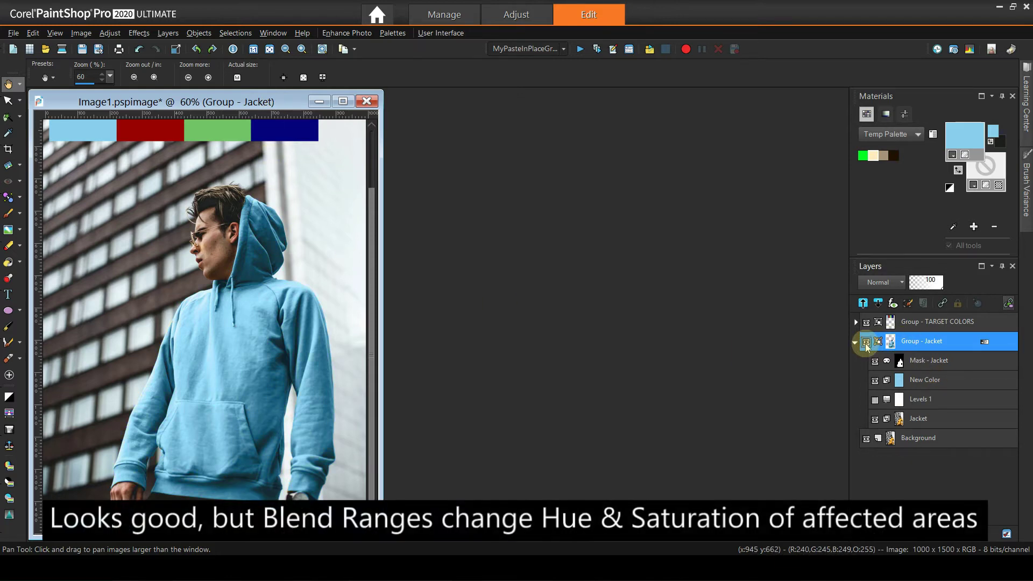
left_click(865, 343)
left_click(865, 344)
left_click(865, 343)
left_click(864, 343)
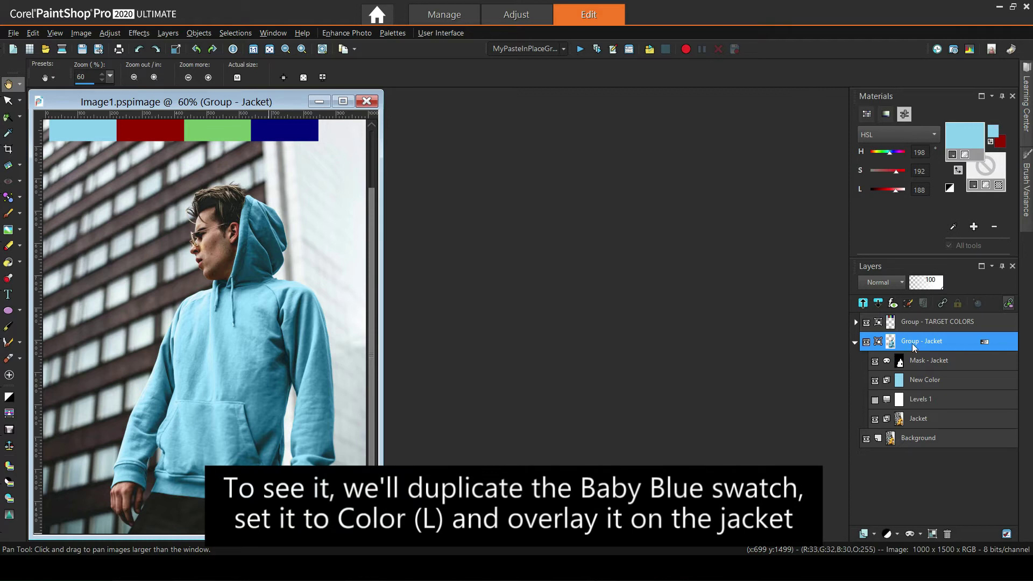
Duplicate the Baby Blue swatch layer and move the copy above the TARGET COLORS group
left_click(855, 323)
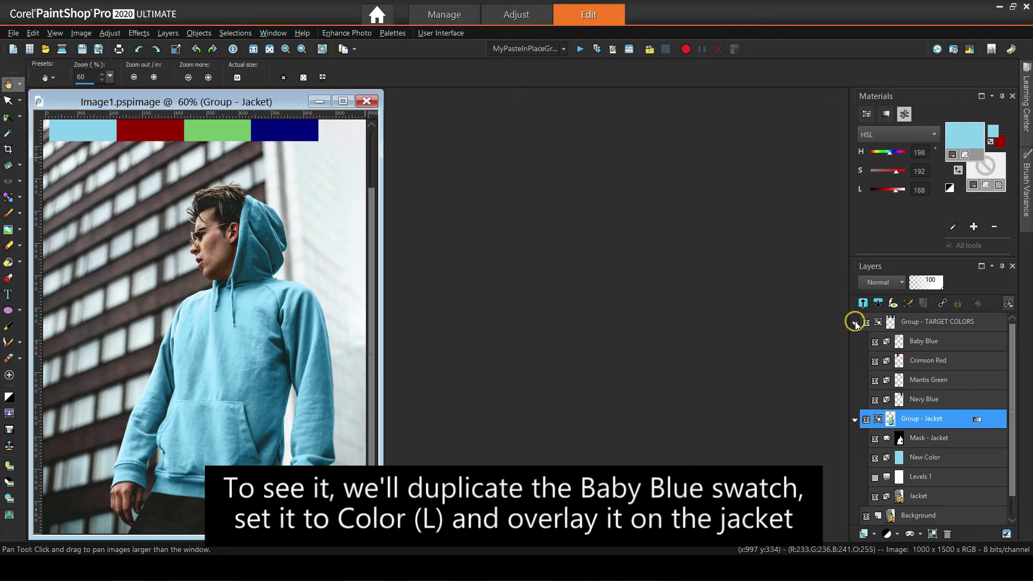
left_click(936, 341)
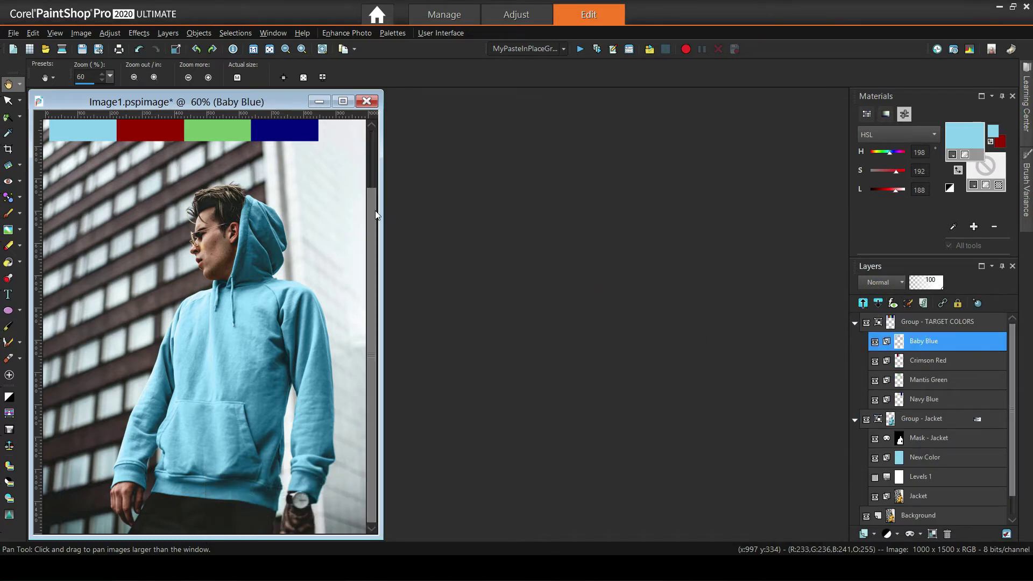
left_click_drag(375, 211, 369, 105)
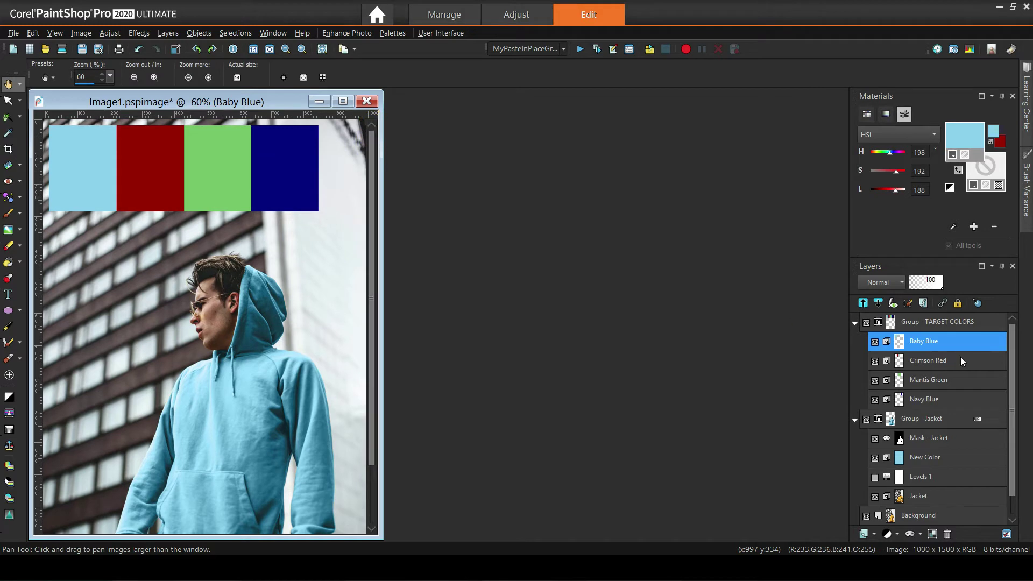
right_click(931, 341)
left_click(881, 377)
left_click(919, 349)
left_click_drag(913, 321, 913, 323)
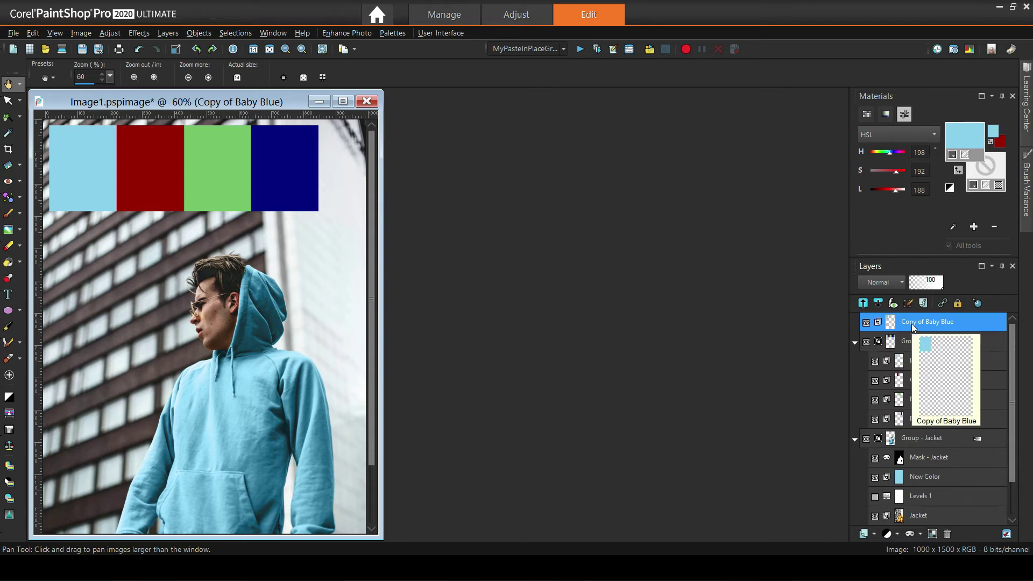
Set the Baby Blue copy's blend mode to Color (Legacy) and place the swatch over the jacket's front
left_click(887, 282)
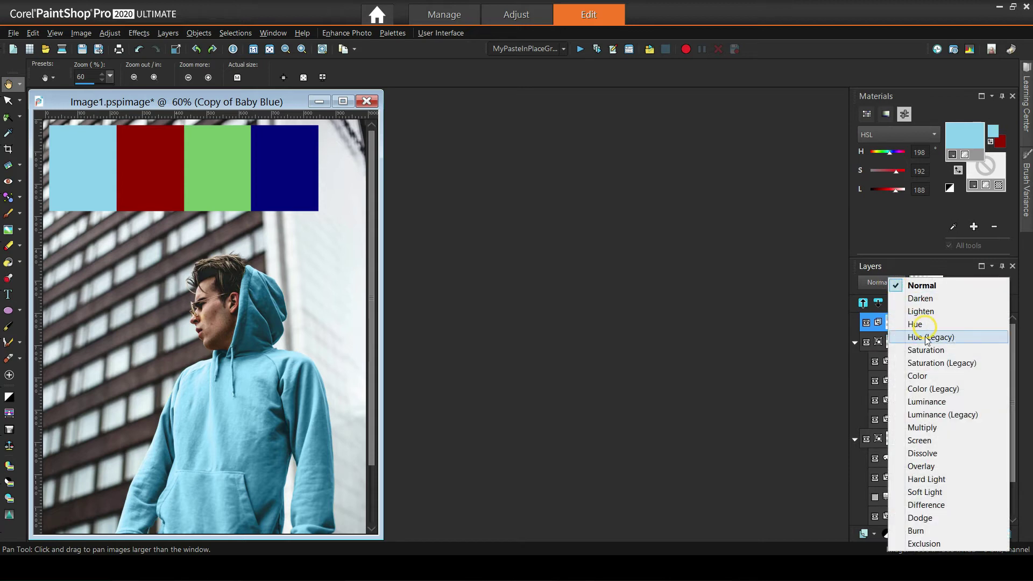
left_click(931, 388)
left_click(854, 341)
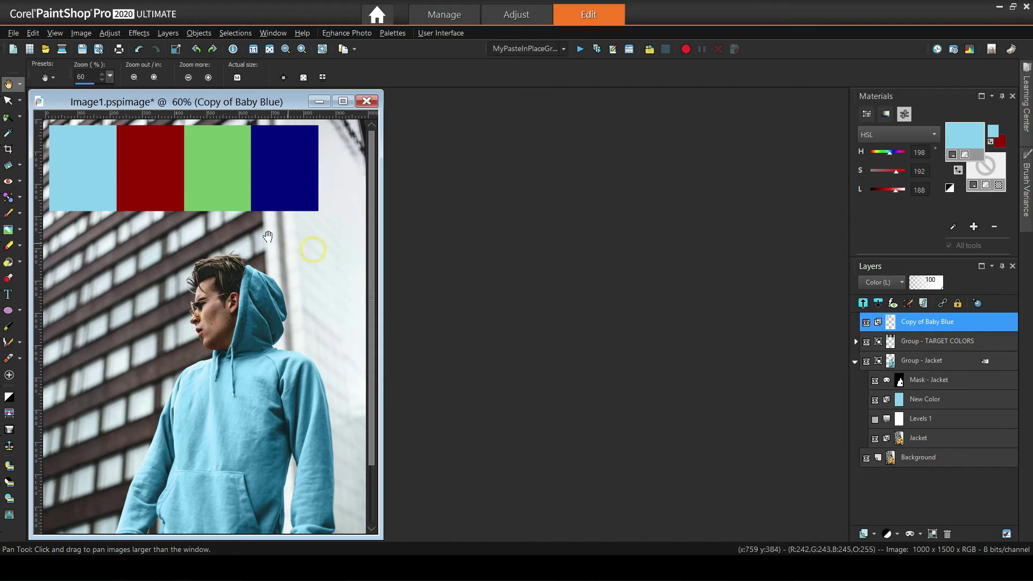
left_click(8, 100)
left_click(86, 168)
left_click_drag(83, 168, 213, 440)
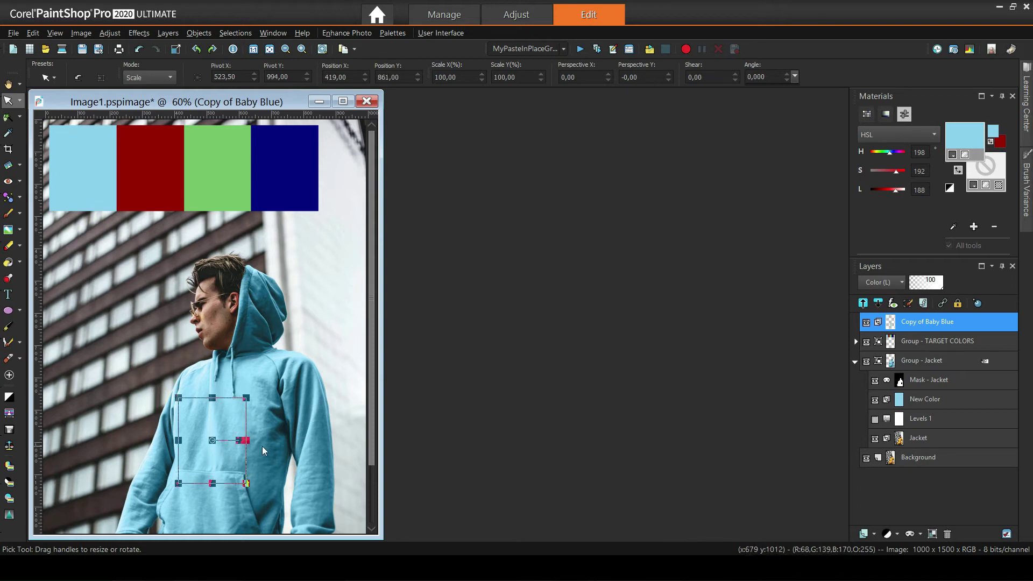
Examine the Baby Blue overlay on the jacket's lighter tones and move it over the darker pocket area for comparison
scroll(262, 447, "up", 4)
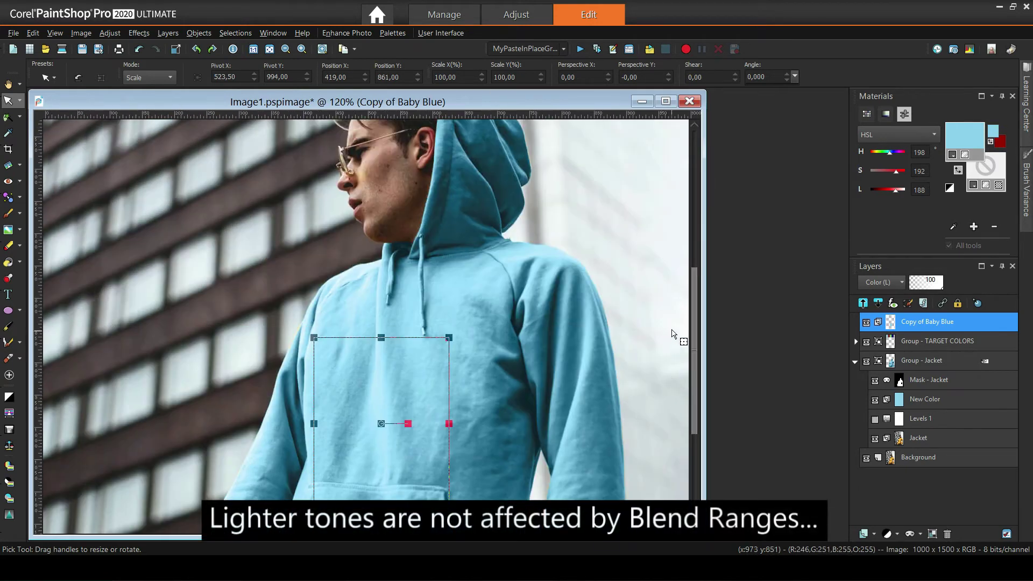
left_click_drag(690, 305, 721, 379)
left_click(362, 268)
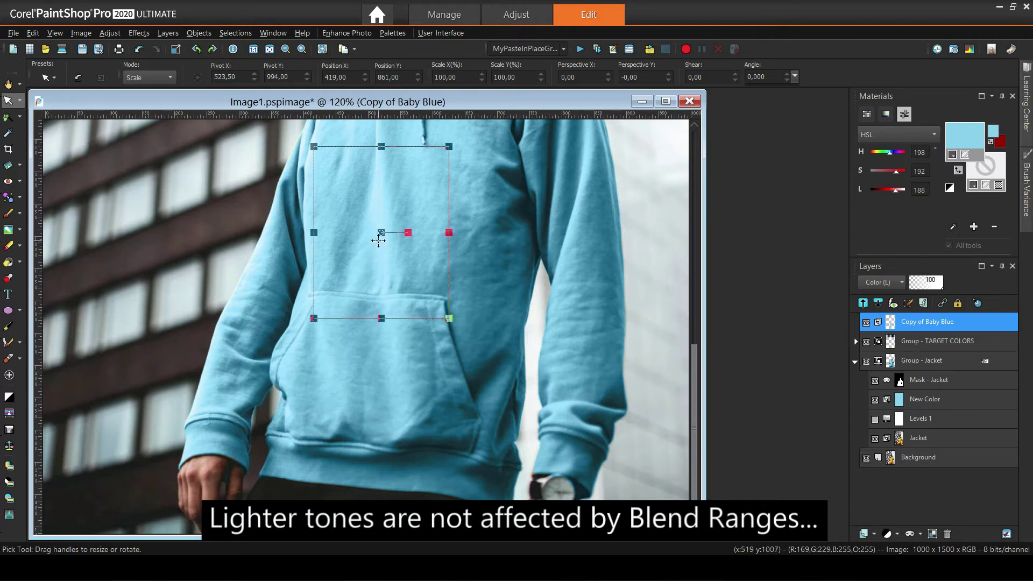
left_click_drag(380, 233, 452, 376)
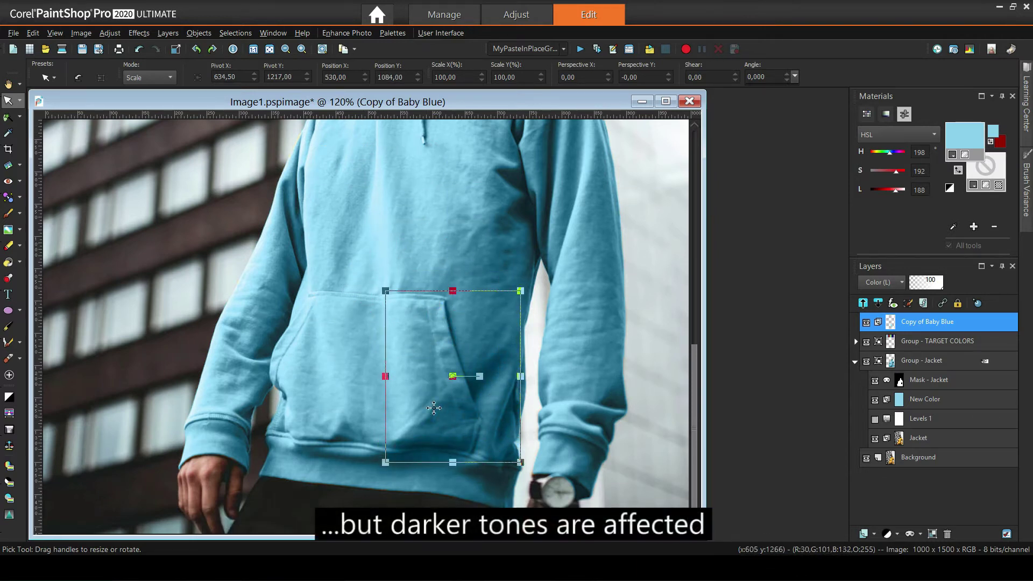
left_click_drag(454, 378, 419, 392)
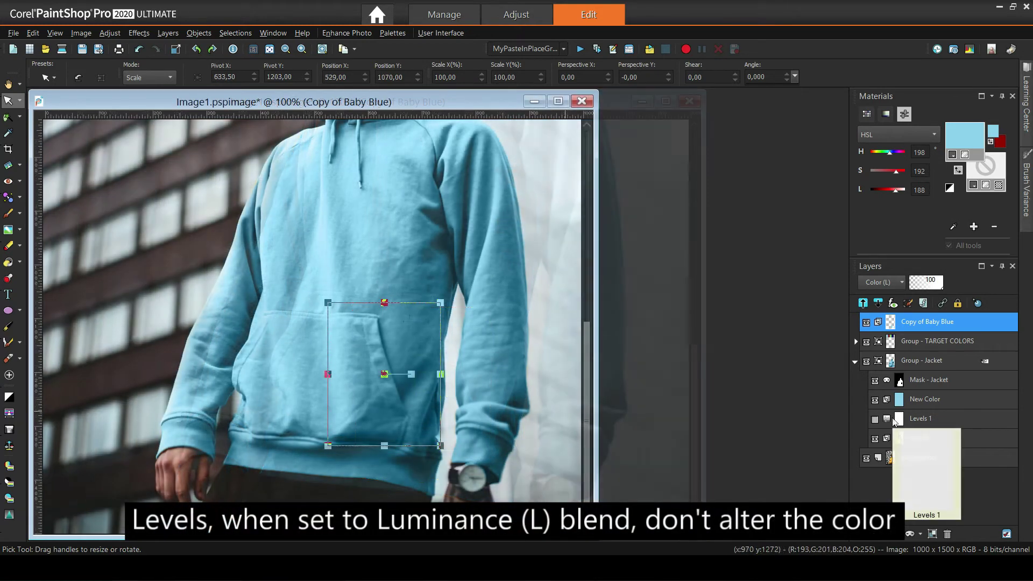
Set the Levels 1 layer's blend mode to Luminance (Legacy) and show the layer
left_click(909, 419)
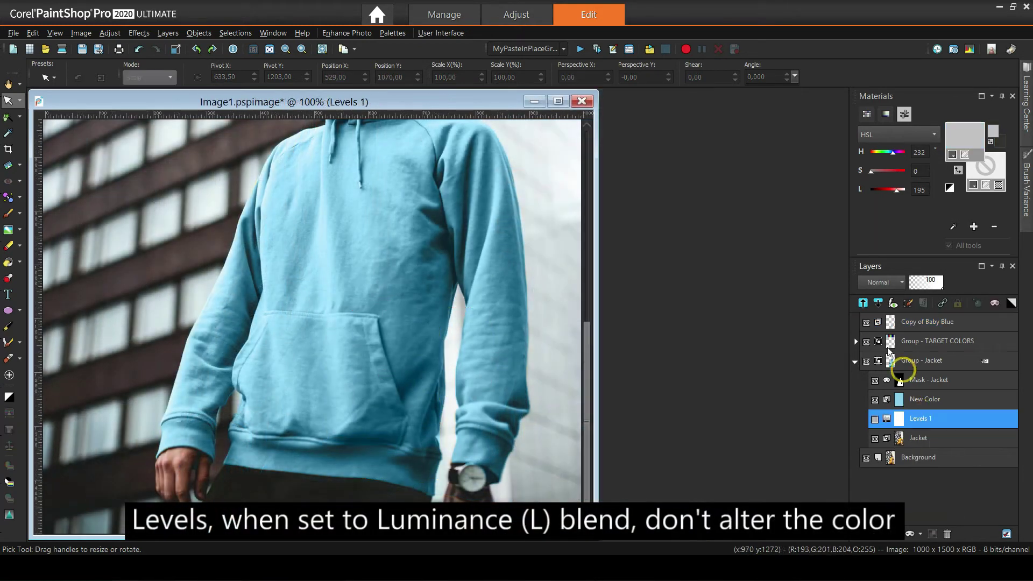
left_click(882, 282)
left_click(947, 416)
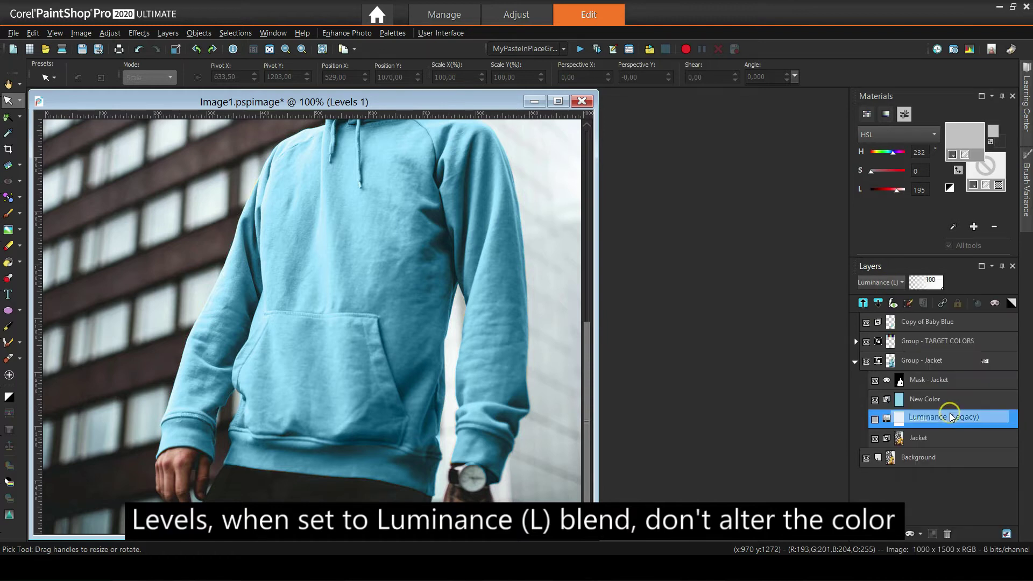
left_click(874, 419)
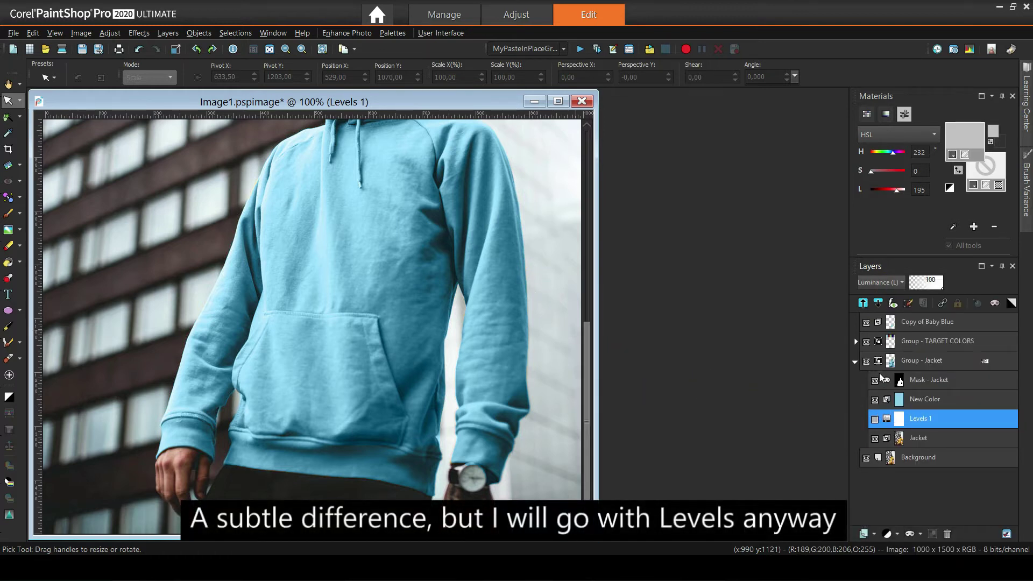
left_click(874, 419)
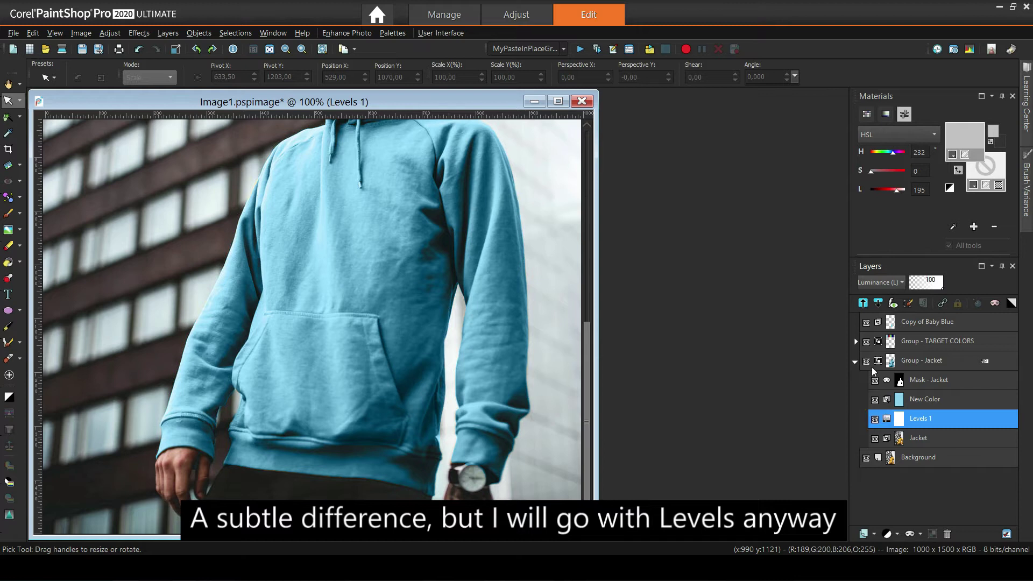
Remove the blend range setting from the Jacket group
left_click(893, 363)
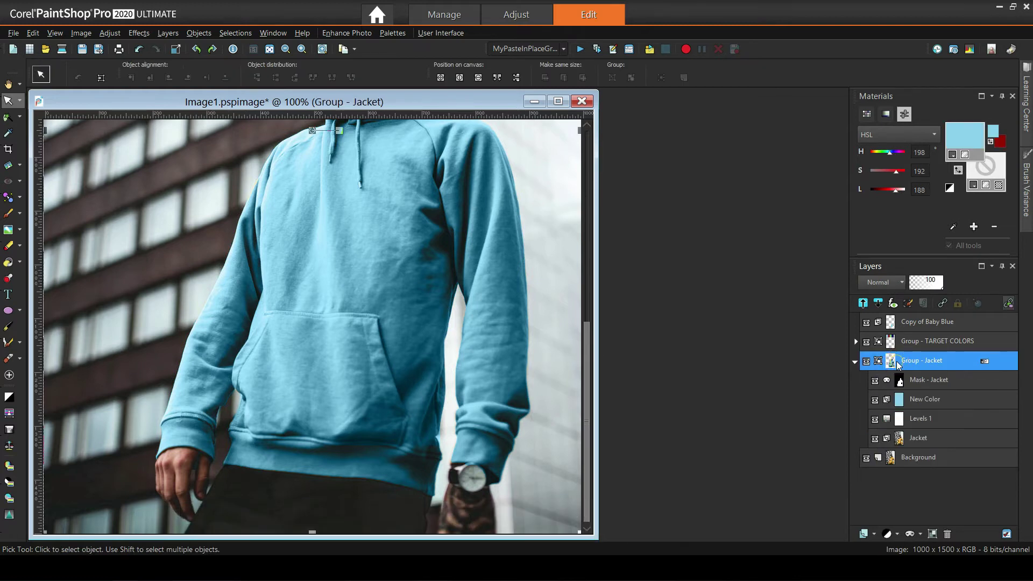
double_click(893, 362)
left_click(627, 309)
mouse_move(623, 419)
left_mouse_down()
mouse_move(661, 419)
mouse_move(623, 420)
left_mouse_up()
left_click(659, 541)
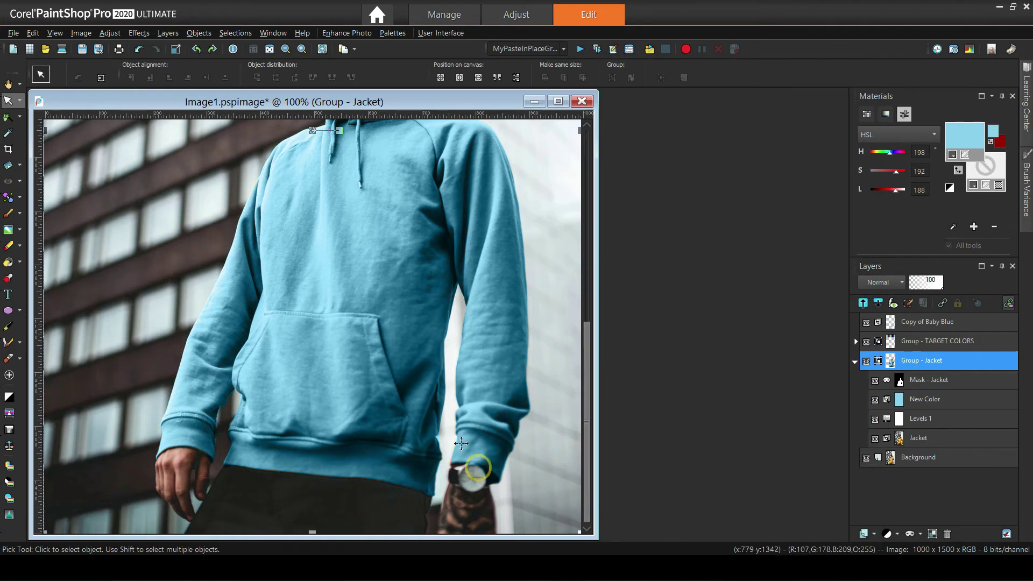
Check the Levels-darkened jacket's color by moving the Baby Blue swatch copy across it
left_click(925, 322)
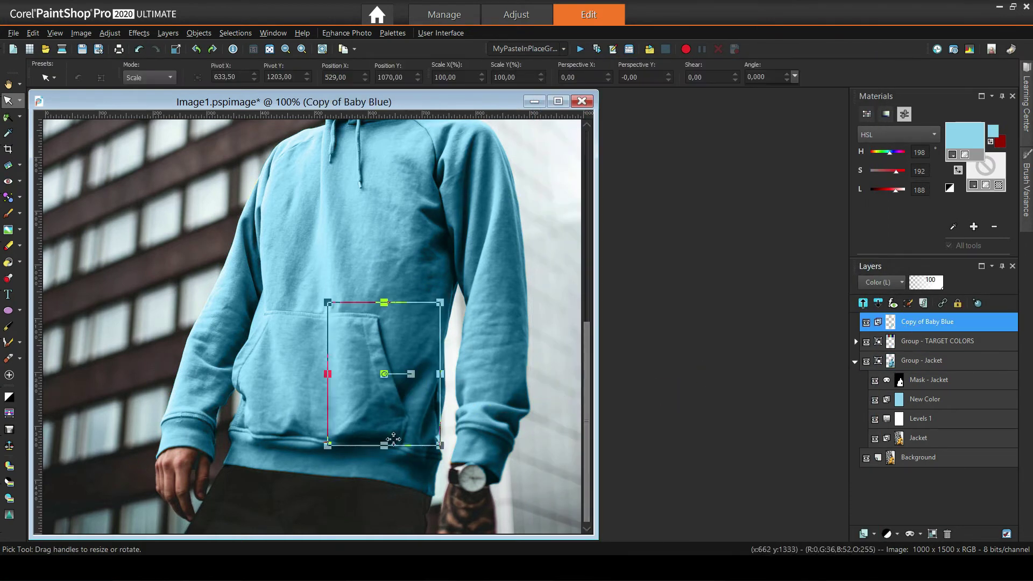
left_click_drag(386, 375, 399, 228)
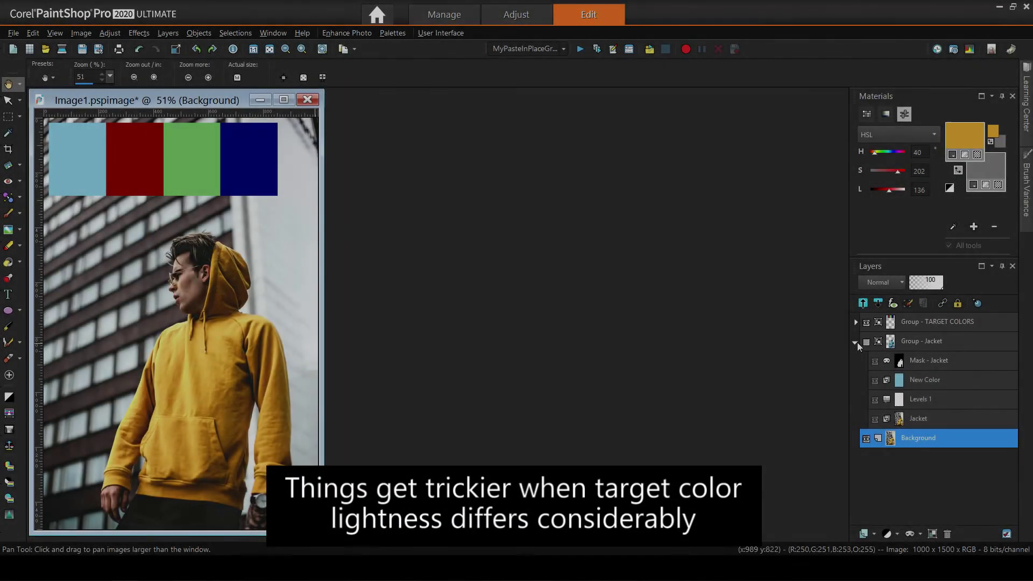
Sample the Navy Blue swatch from its layer in the TARGET COLORS group as the background color
mouse_move(869, 336)
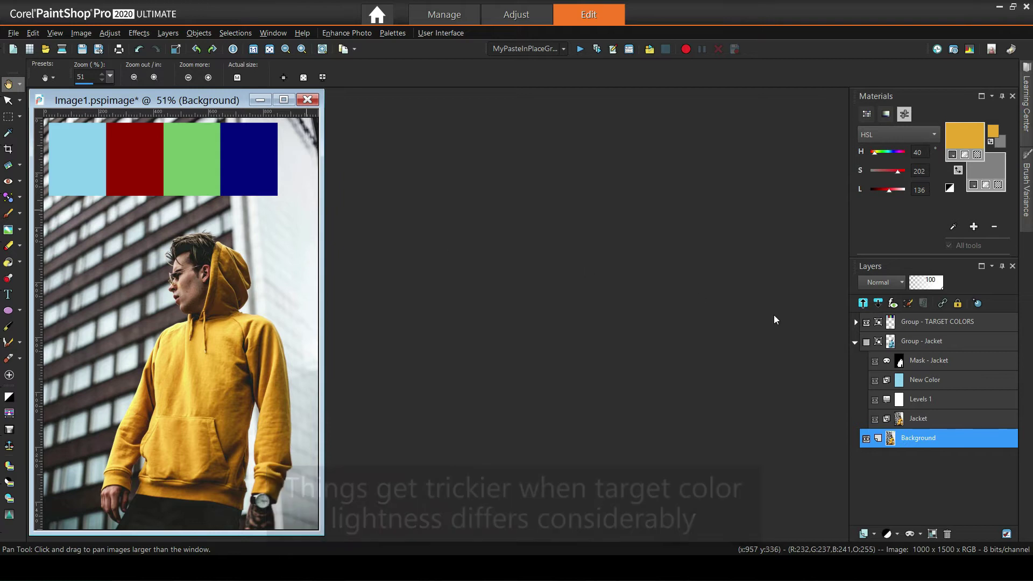
left_click(854, 321)
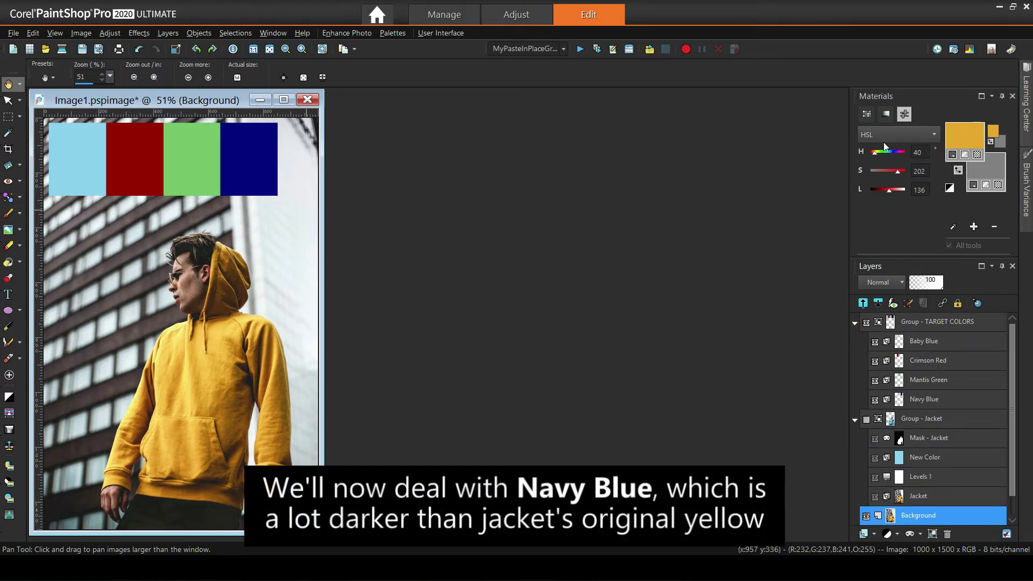
left_click(867, 114)
left_click(888, 115)
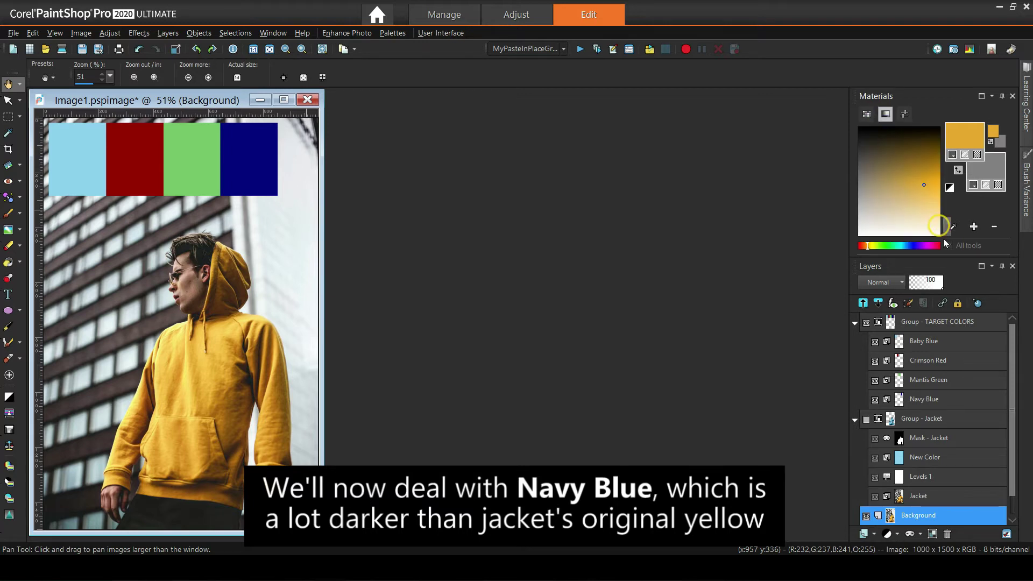
left_click(927, 399)
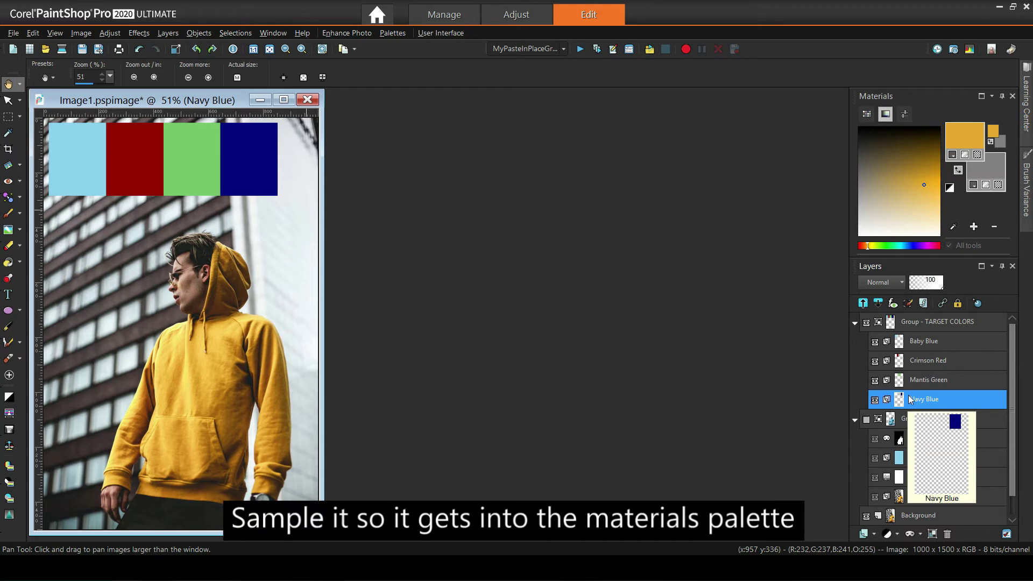
left_click(12, 131)
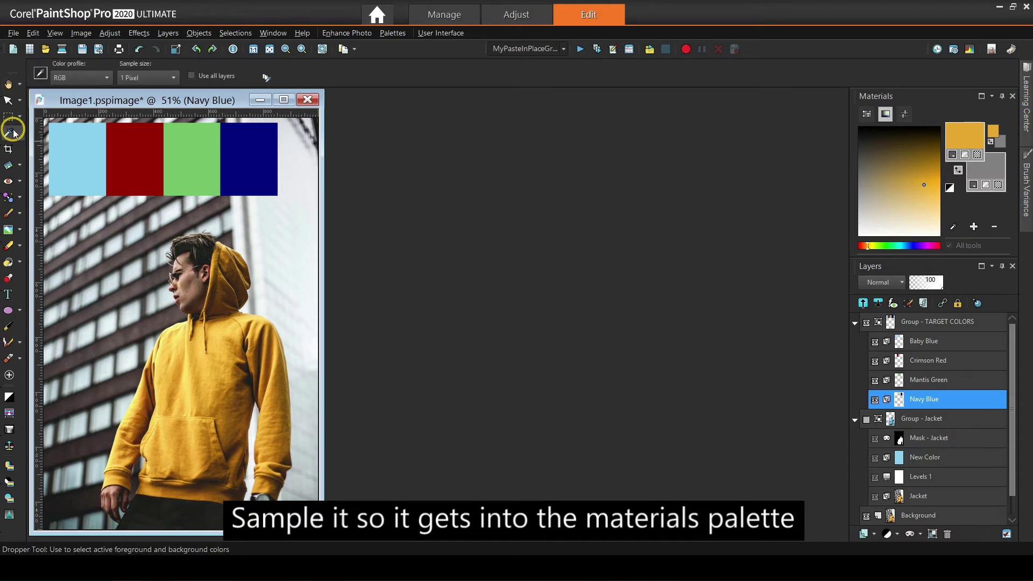
right_click(246, 164)
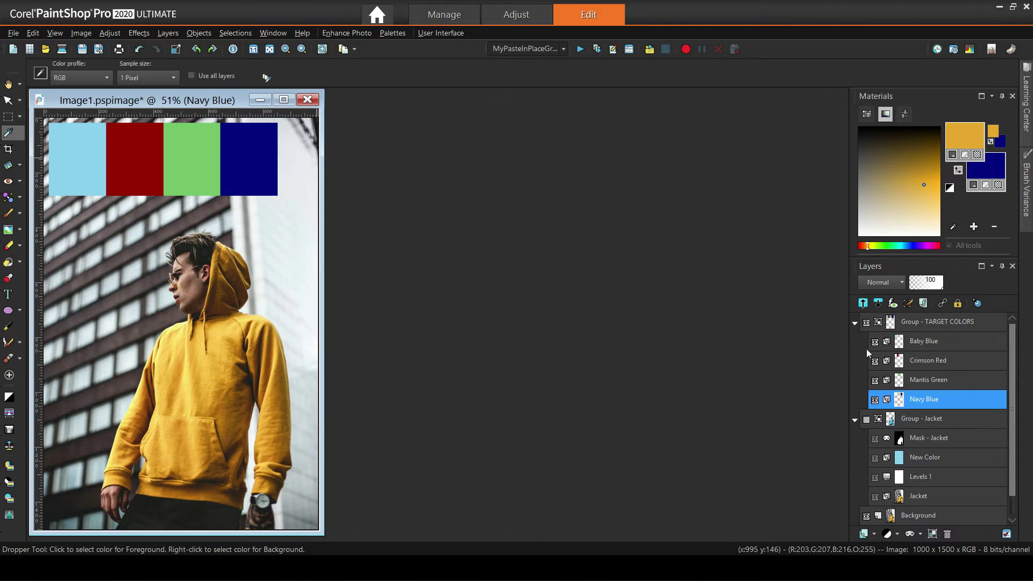
Duplicate the Navy Blue swatch layer and move the copy above the TARGET COLORS group
right_click(921, 402)
left_click(885, 232)
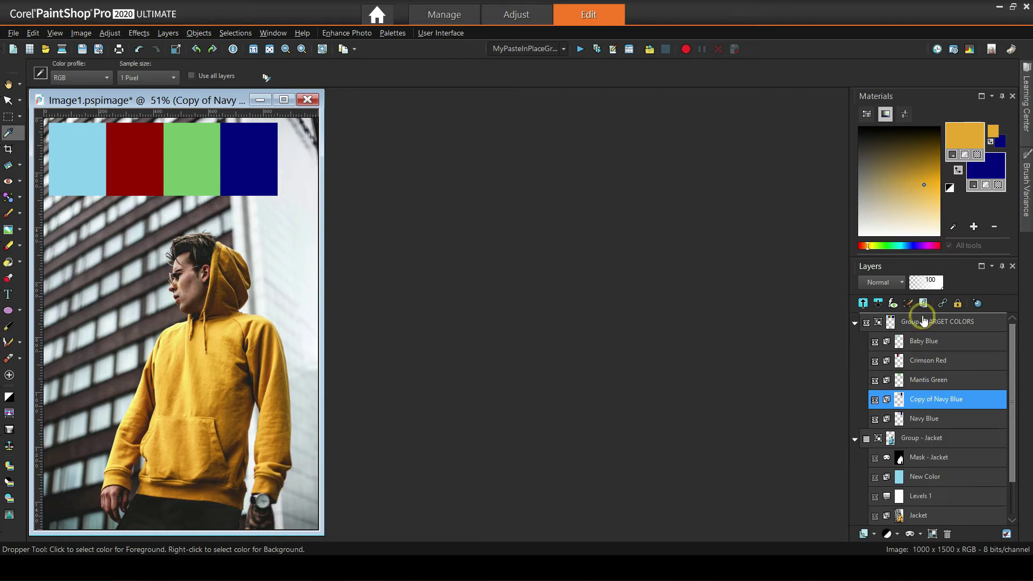
left_click_drag(922, 321, 923, 319)
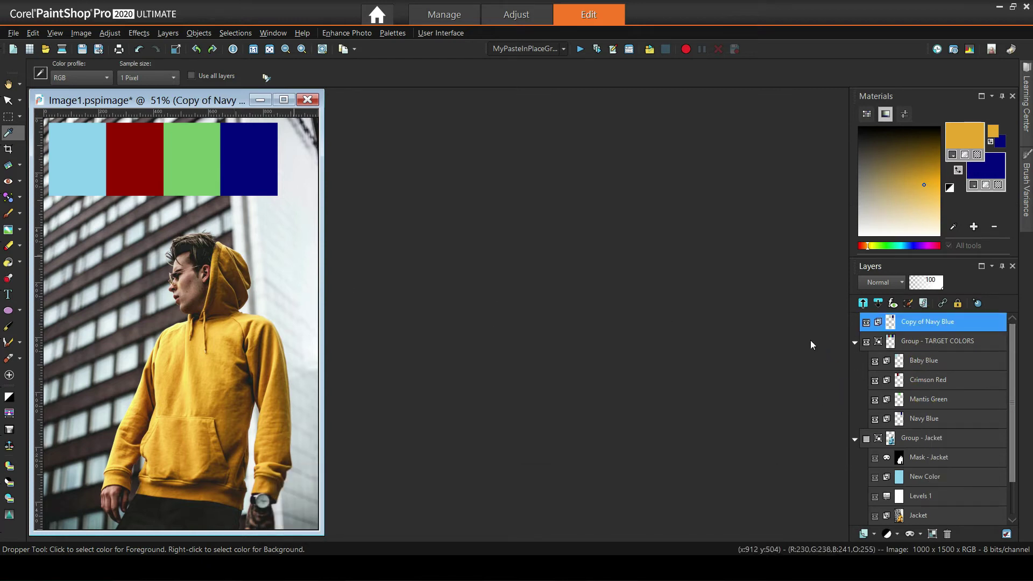
Set the Navy Blue copy's blend mode to Color (Legacy) and place it on the building beside the man's head
left_click(901, 282)
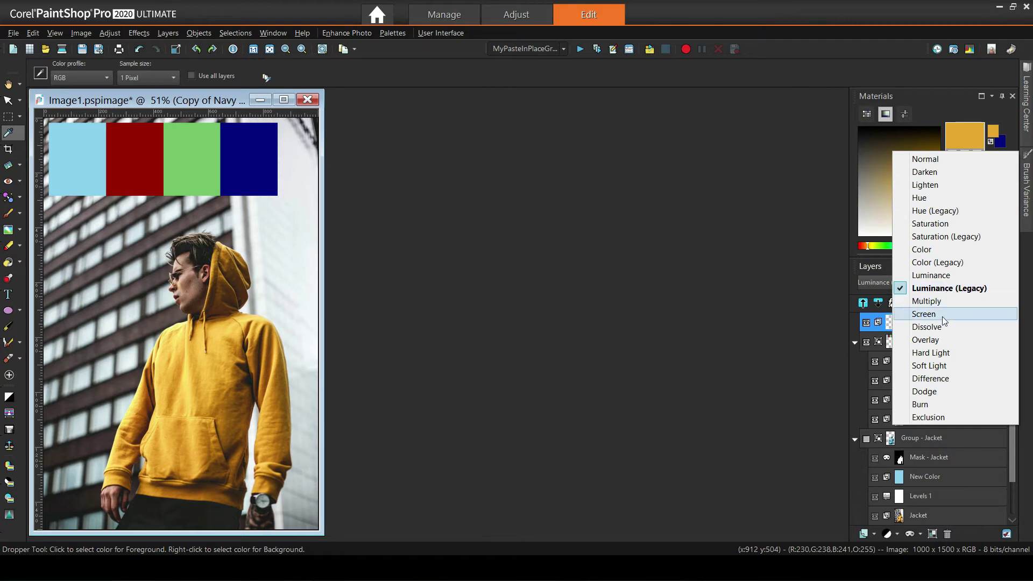
left_click(937, 262)
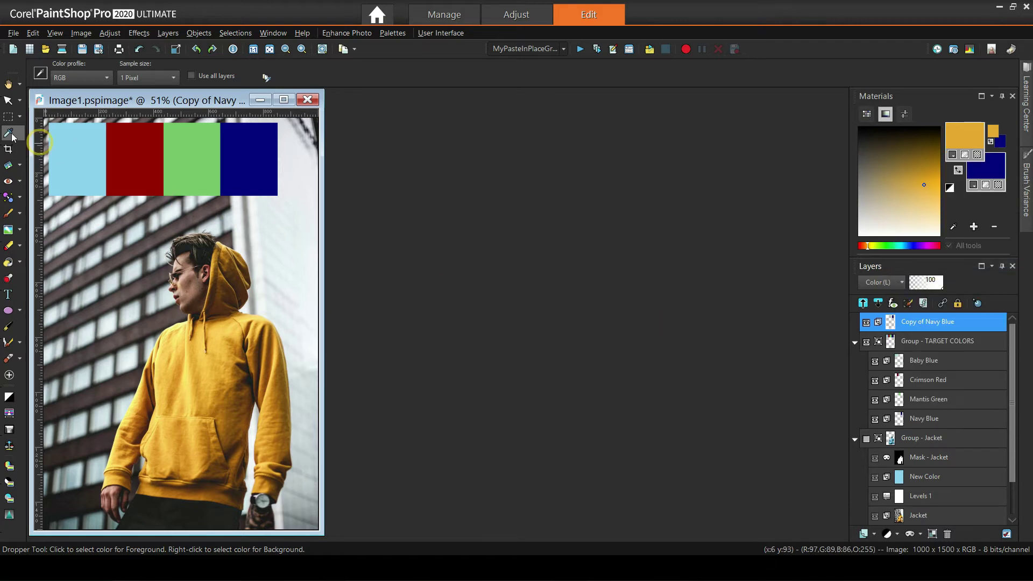
left_click(7, 102)
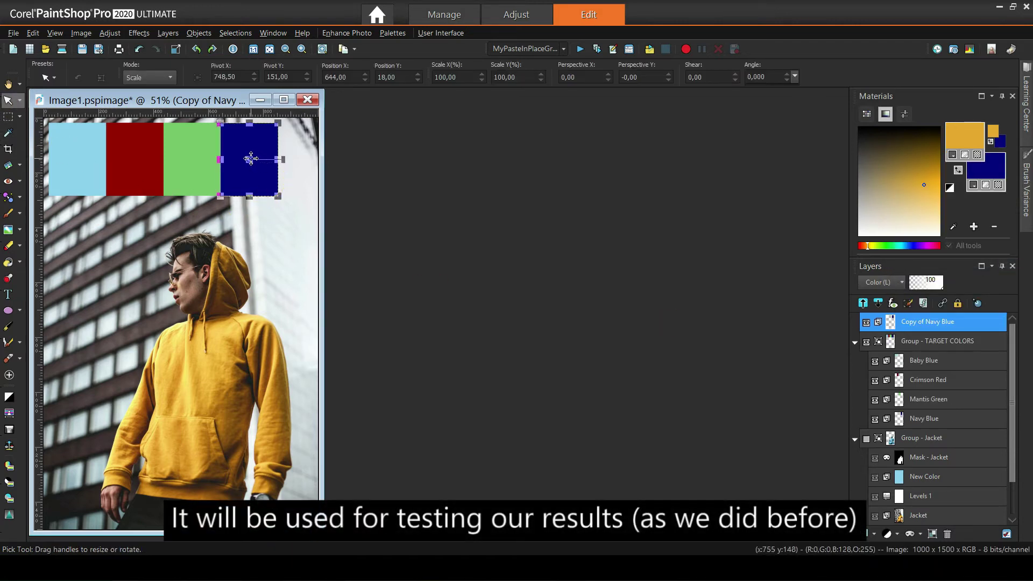
left_click_drag(251, 159, 126, 287)
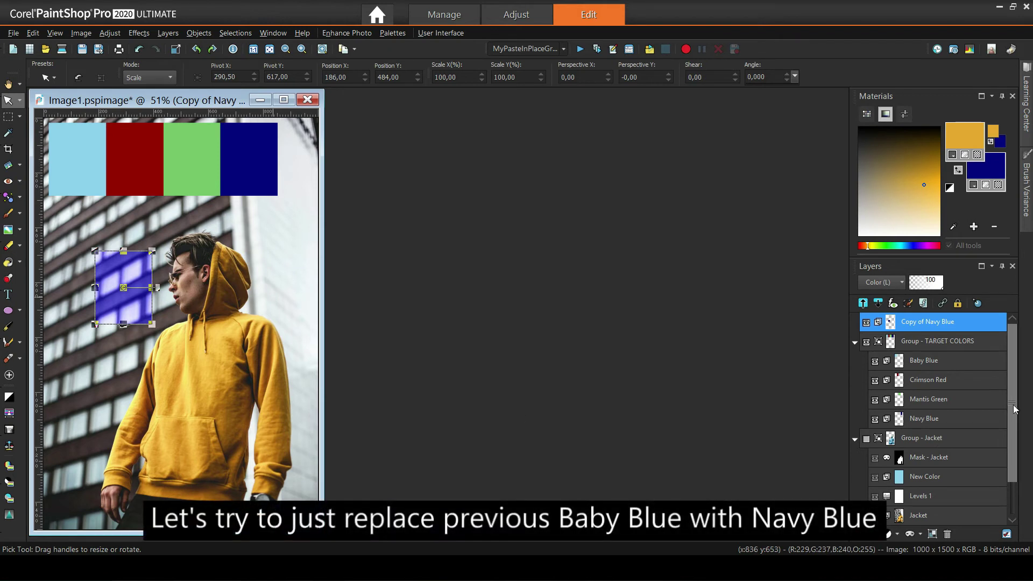
left_click(854, 343)
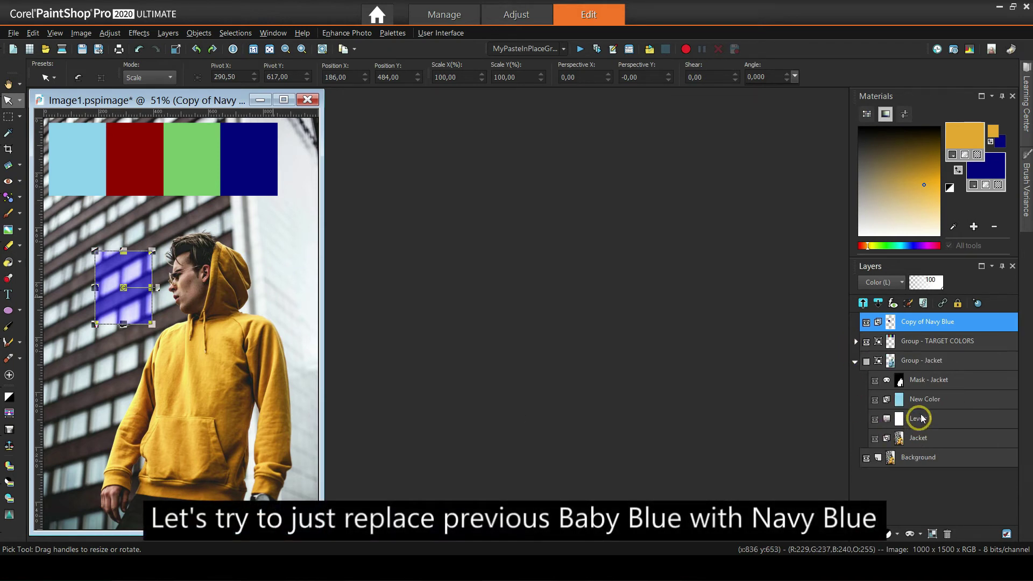
Show the Jacket group, clear the New Color layer, flood-fill it with the Navy Blue background color, and hide the Levels 1 layer
left_click(916, 401)
left_click(866, 361)
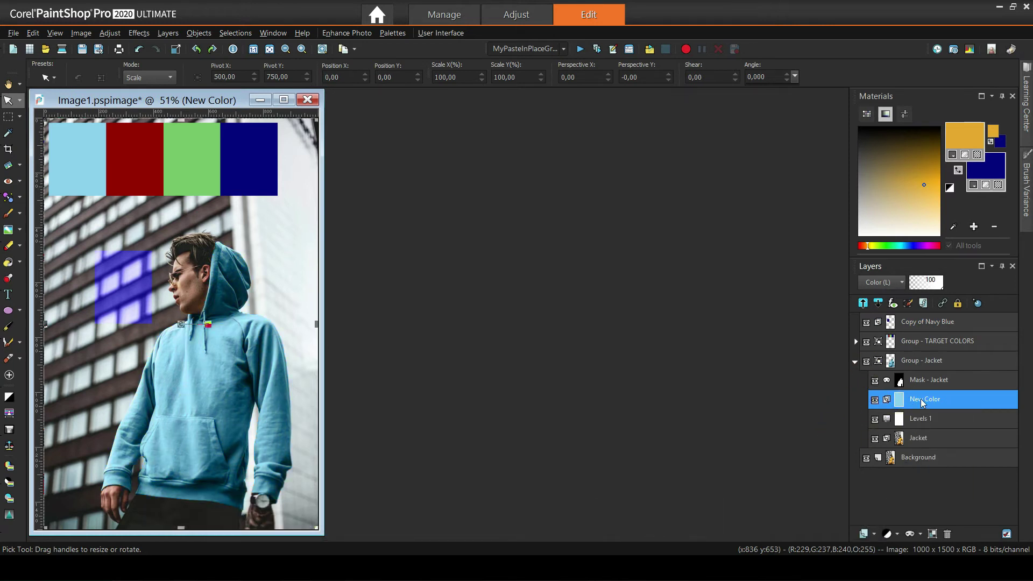
key("Delete")
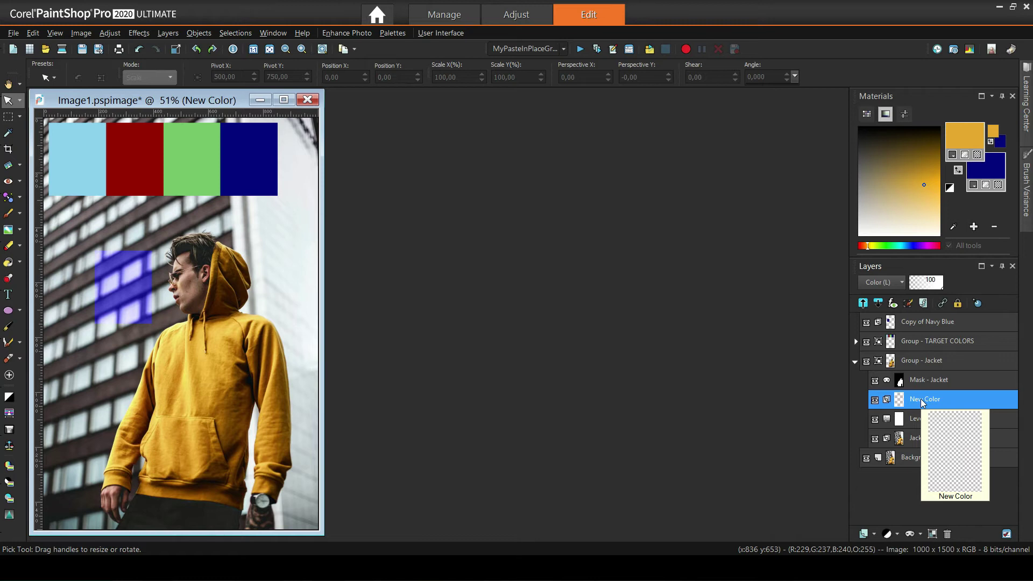
left_click(9, 263)
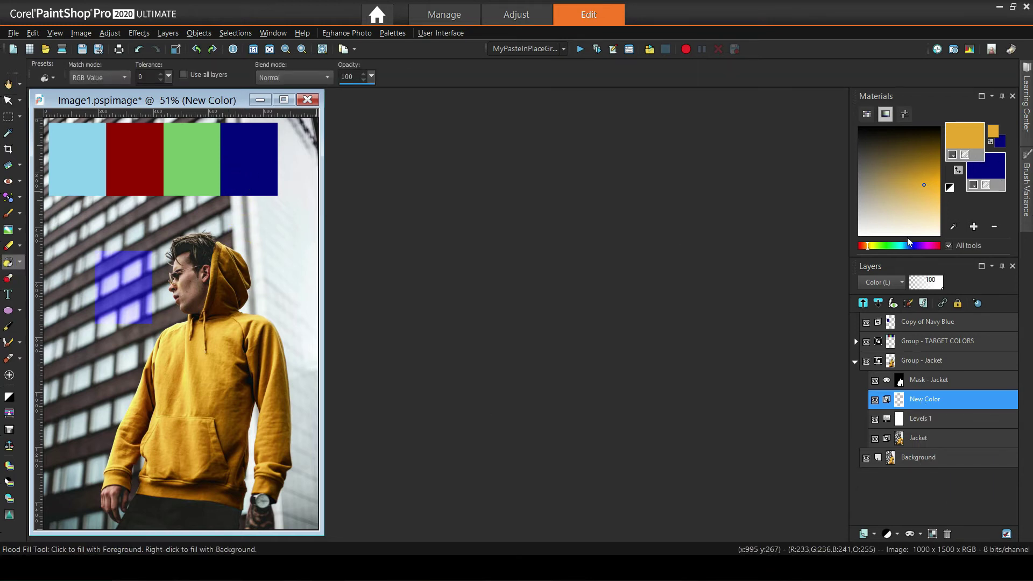
right_click(232, 363)
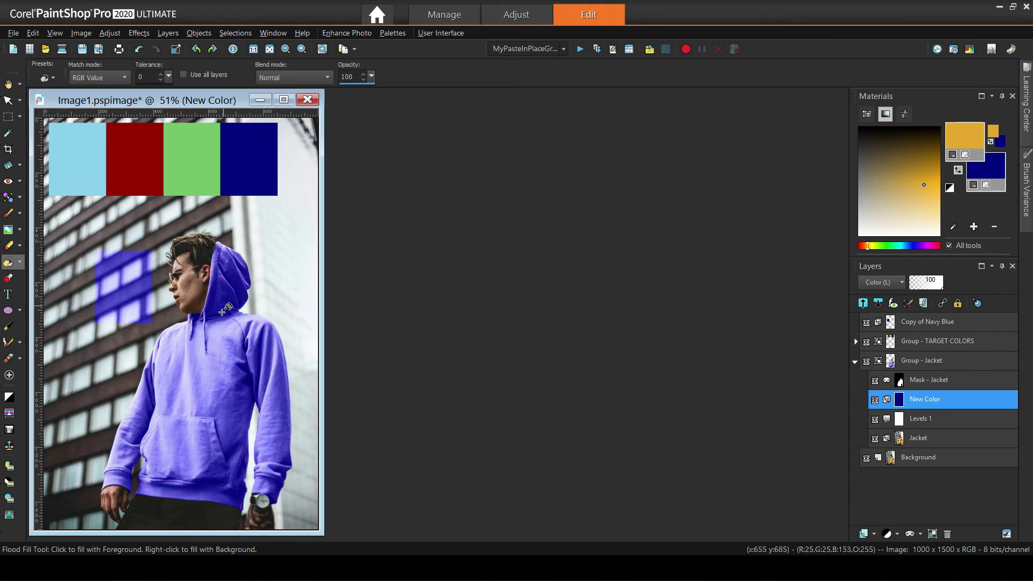
left_click(874, 419)
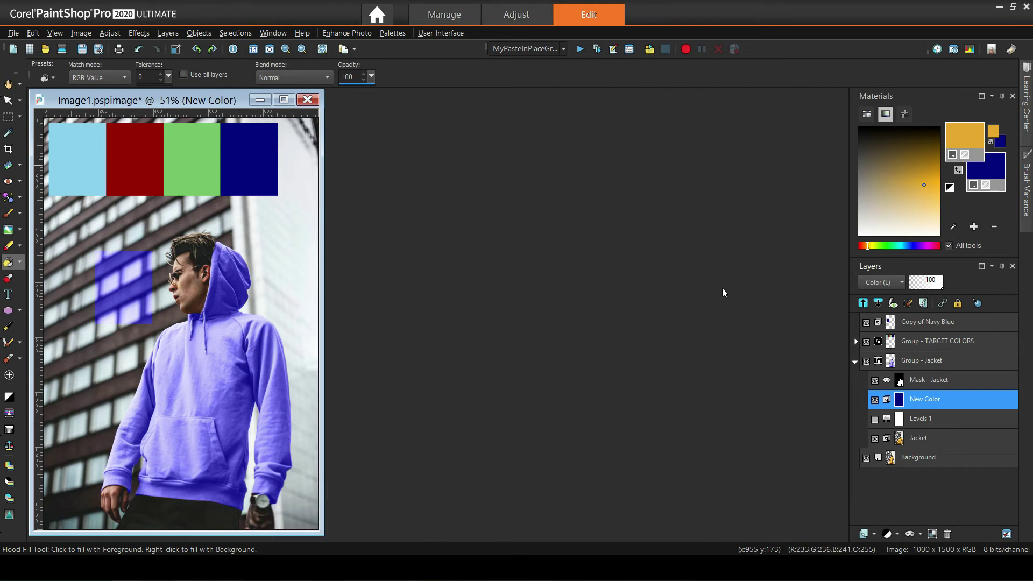
Compare the jacket's color with the target by moving the Copy of Navy Blue swatch across it
left_click(8, 100)
left_click(922, 322)
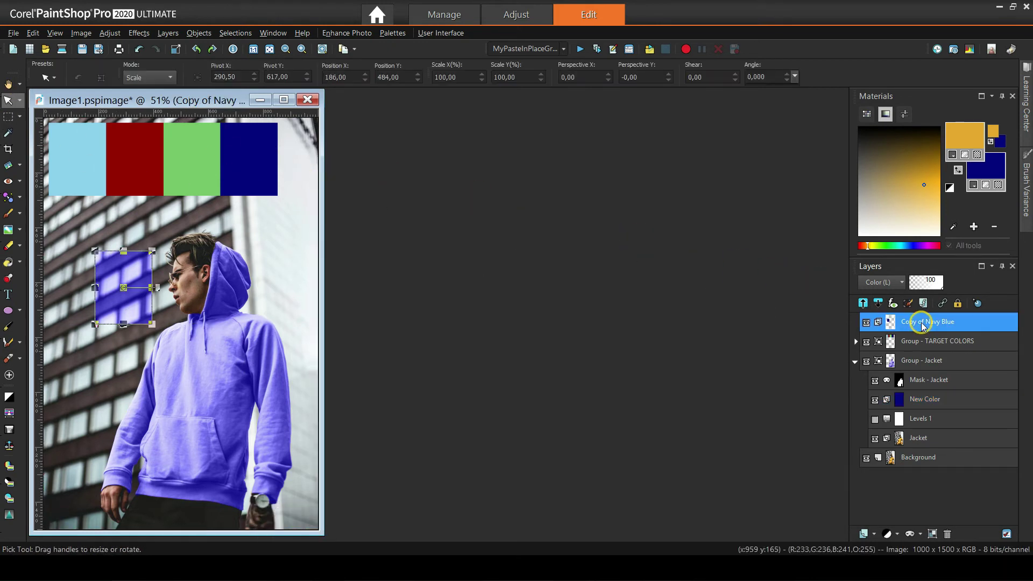
left_click_drag(121, 288, 210, 411)
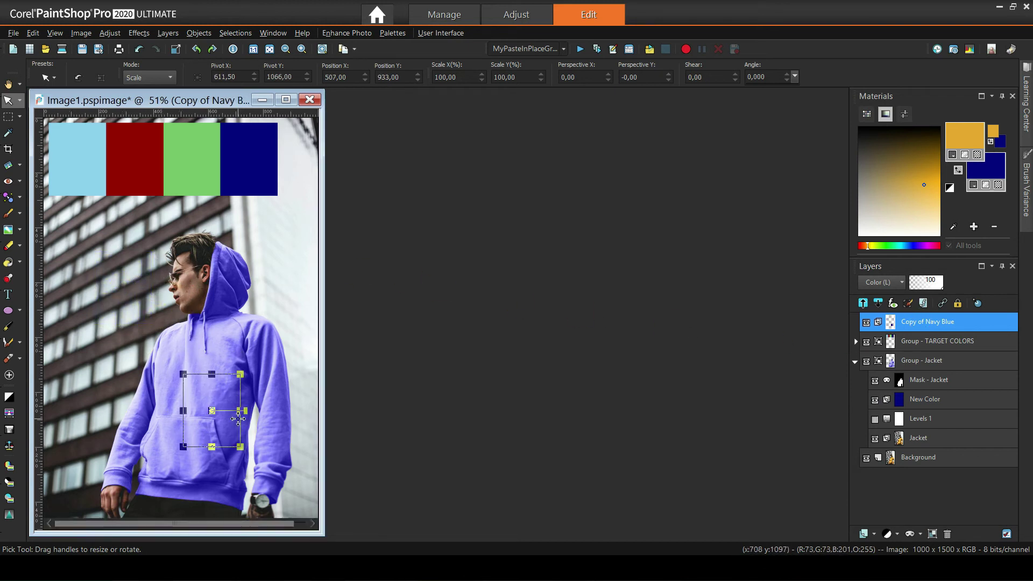
scroll(238, 419, "up", 5)
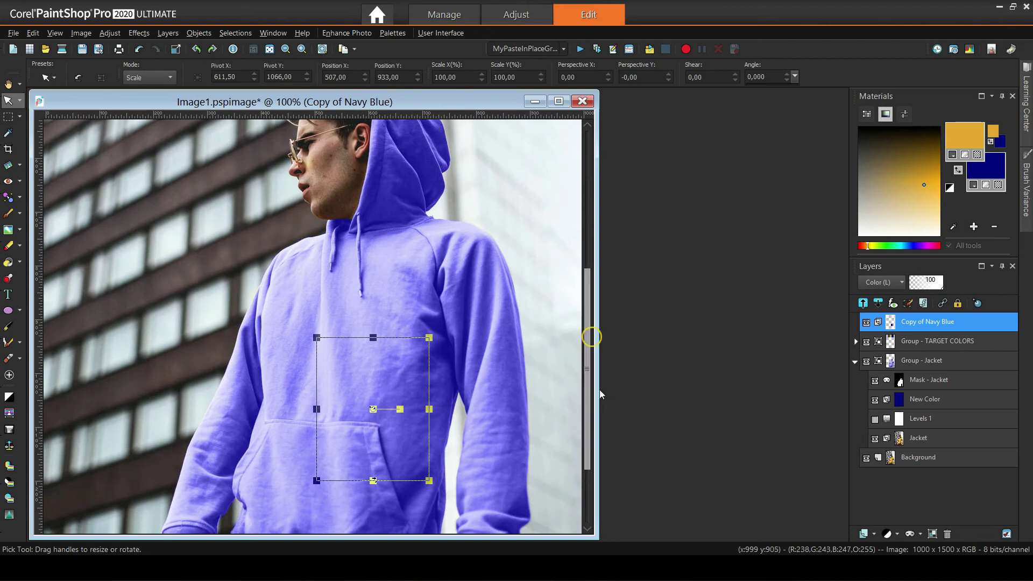
left_click_drag(591, 337, 600, 394)
left_click_drag(376, 299, 461, 348)
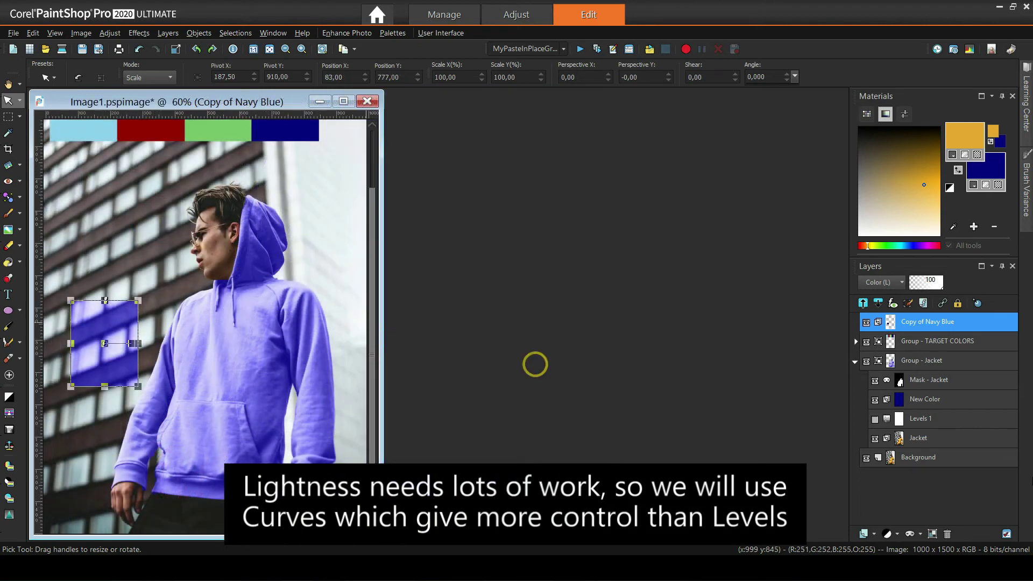
Delete the Levels 1 adjustment layer from the Jacket group
left_click(935, 418)
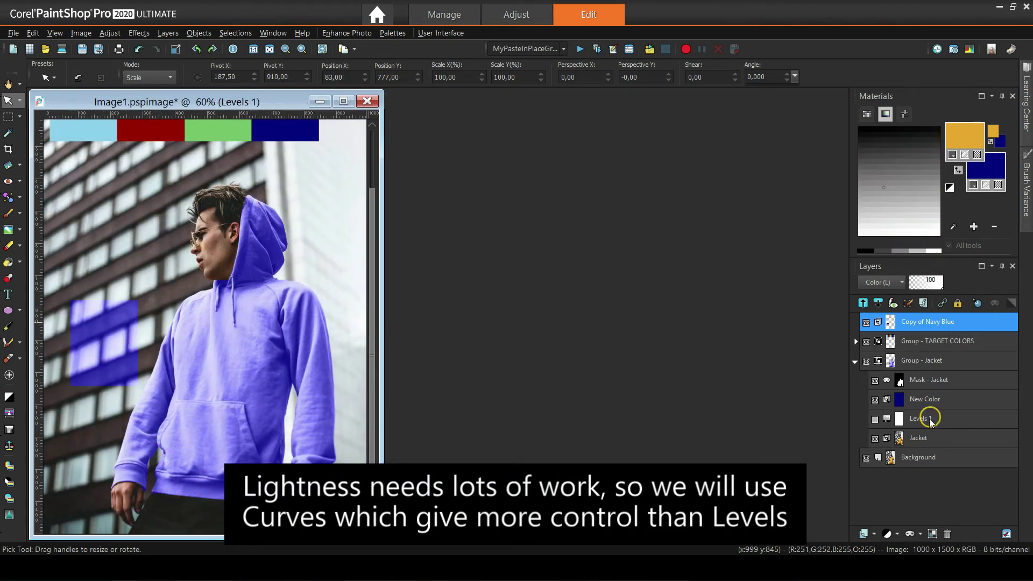
left_click(949, 535)
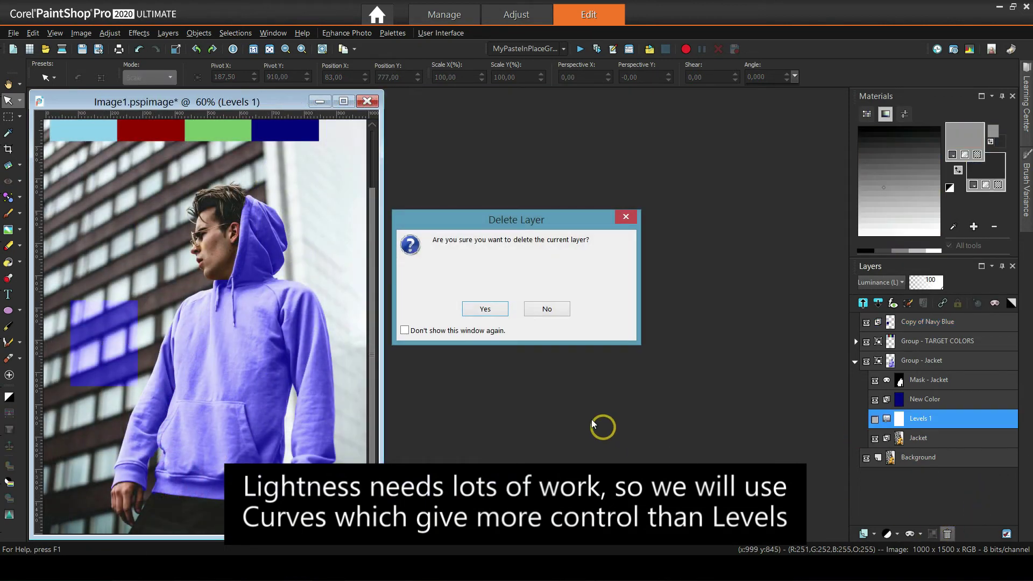
left_click(485, 309)
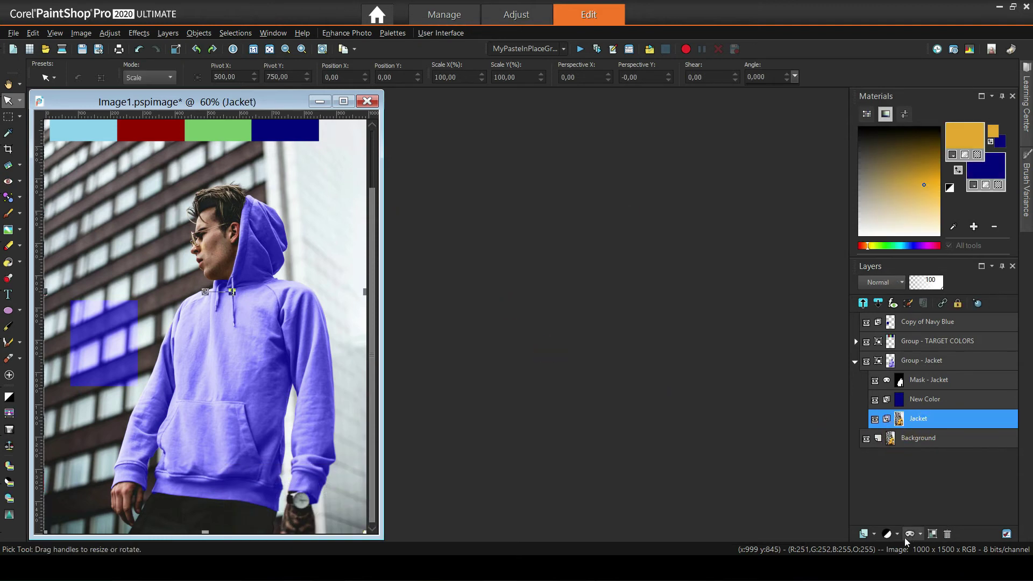
Add a Curves adjustment layer above the Jacket layer and set its blend mode to Luminance (Legacy)
left_click(889, 533)
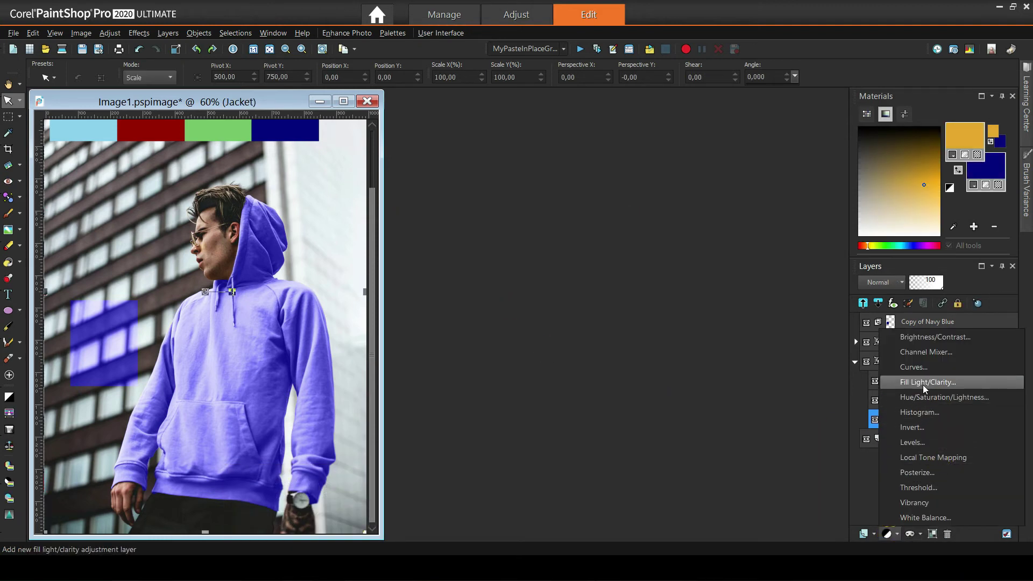
left_click(916, 367)
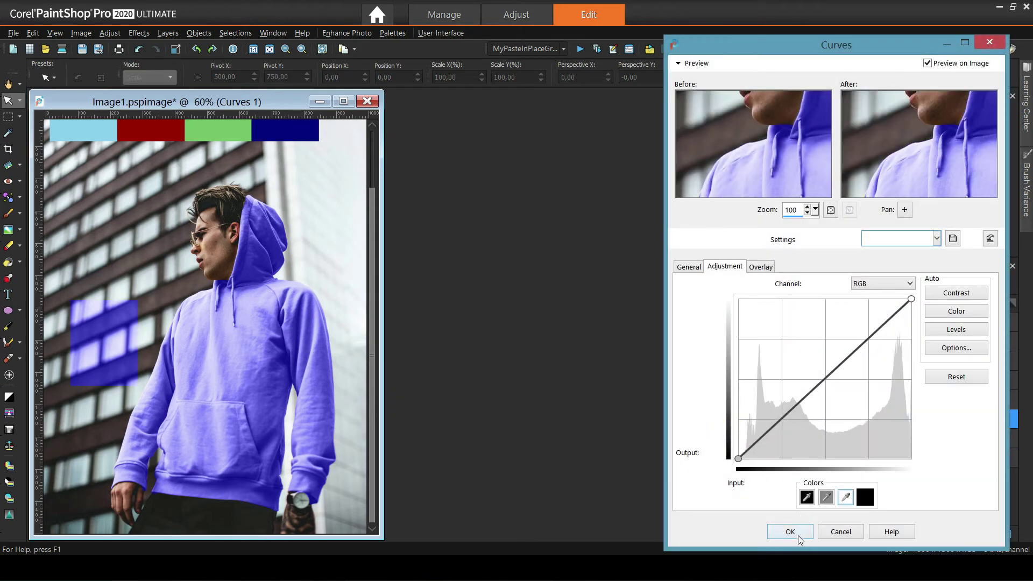
left_click(799, 534)
left_click(881, 282)
left_click(925, 411)
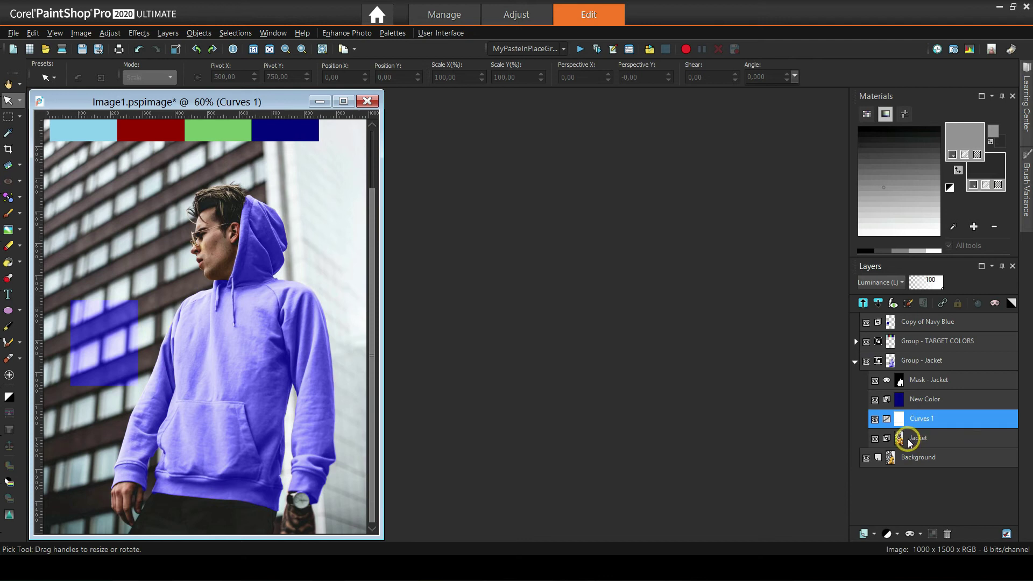
Darken the jacket with an RGB curve point at input 133, output 73, and compare it with the Jacket group hidden
double_click(893, 421)
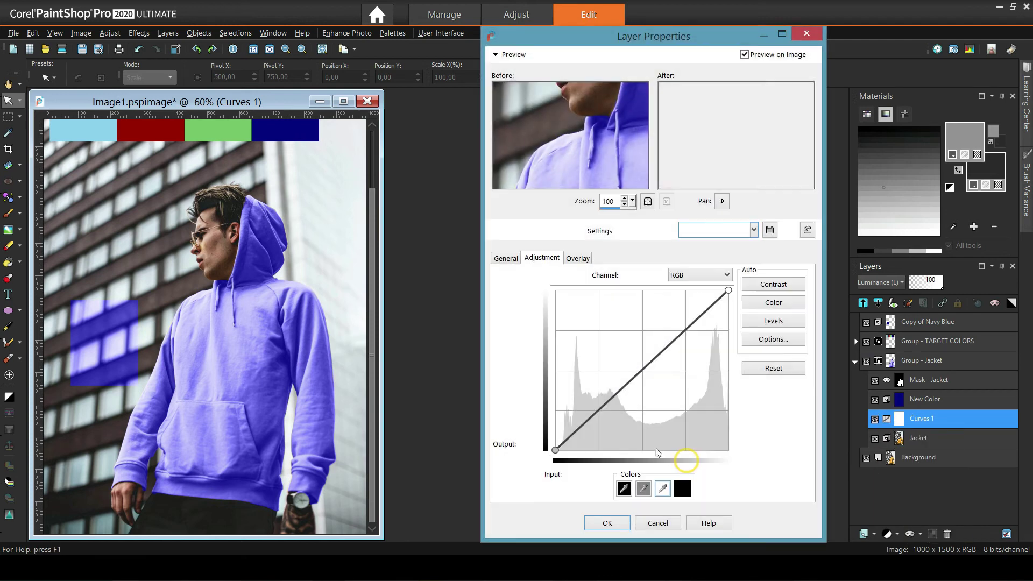
left_click_drag(643, 371, 646, 407)
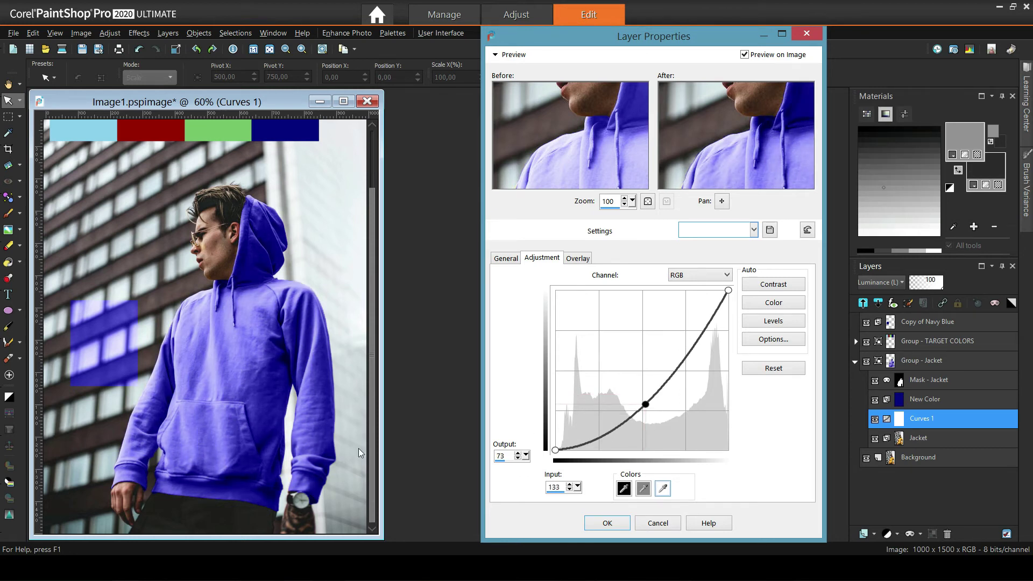
left_click(607, 523)
left_click(866, 361)
left_click(866, 361)
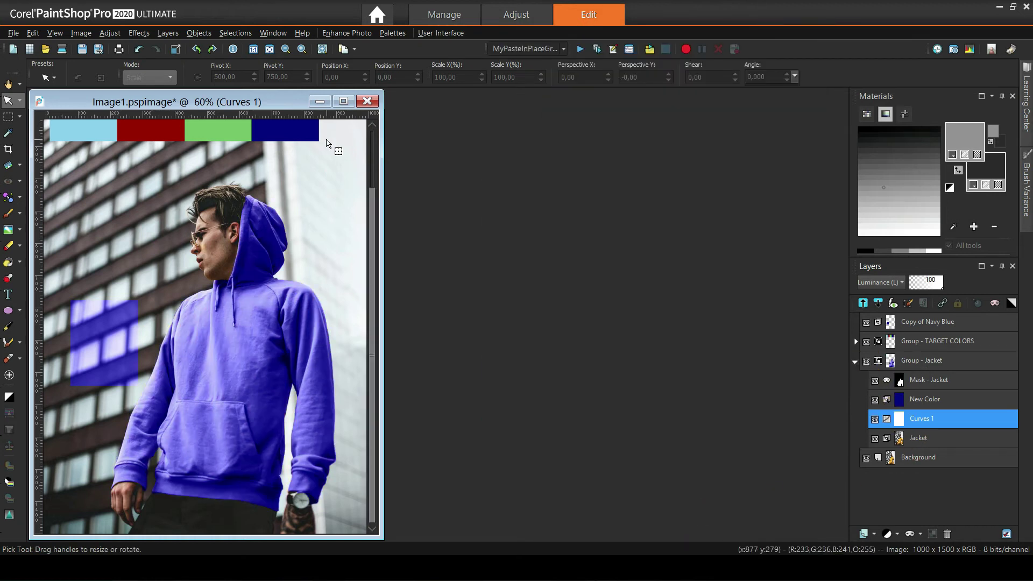
scroll(271, 257, "up", 1)
scroll(270, 257, "up", 1)
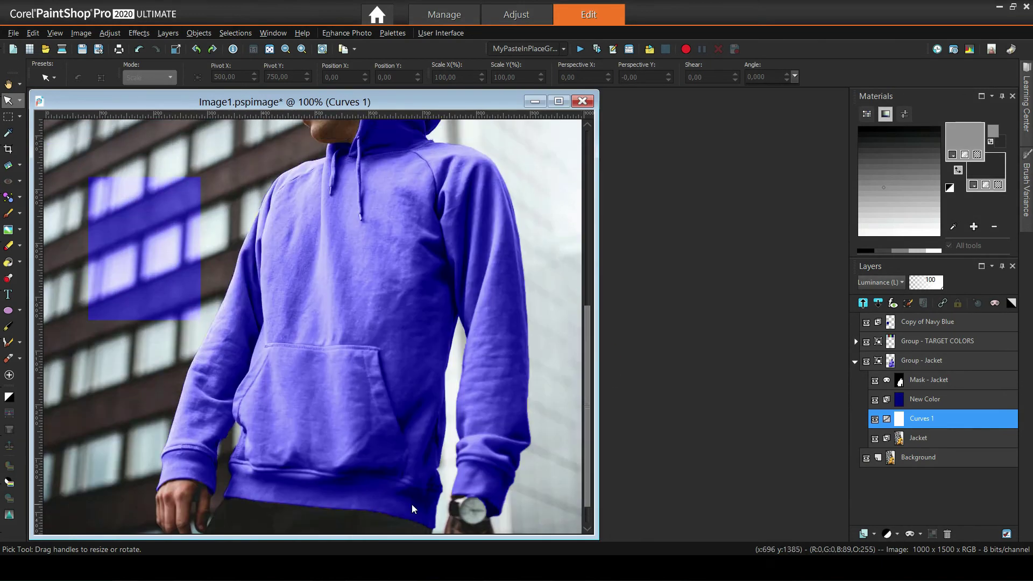
Reshape the Curves 1 curve by shifting its middle point toward the highlights and lowering the white end point, and compare with the original jacket
scroll(271, 257, "down", 1)
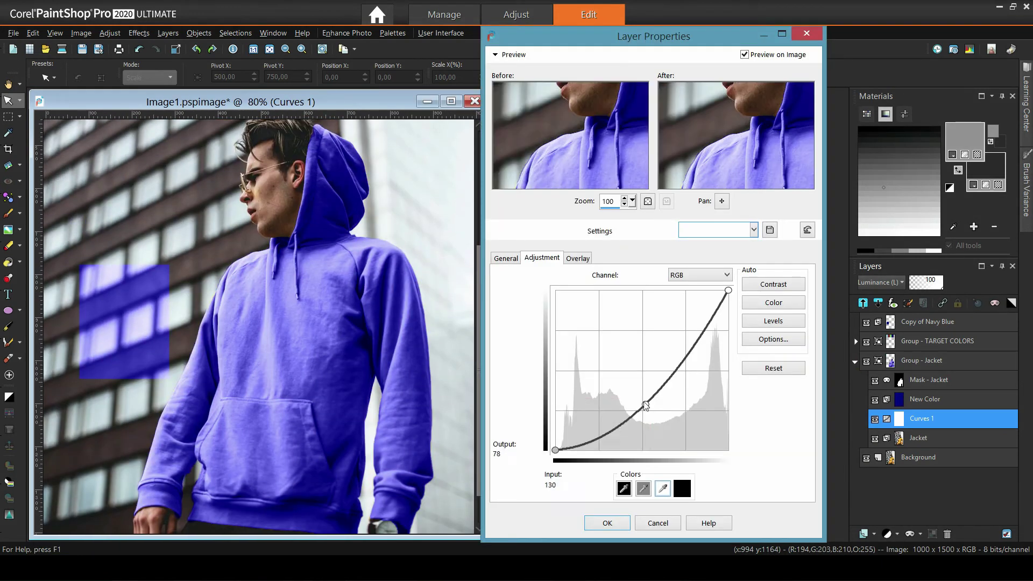
left_click_drag(646, 405, 655, 394)
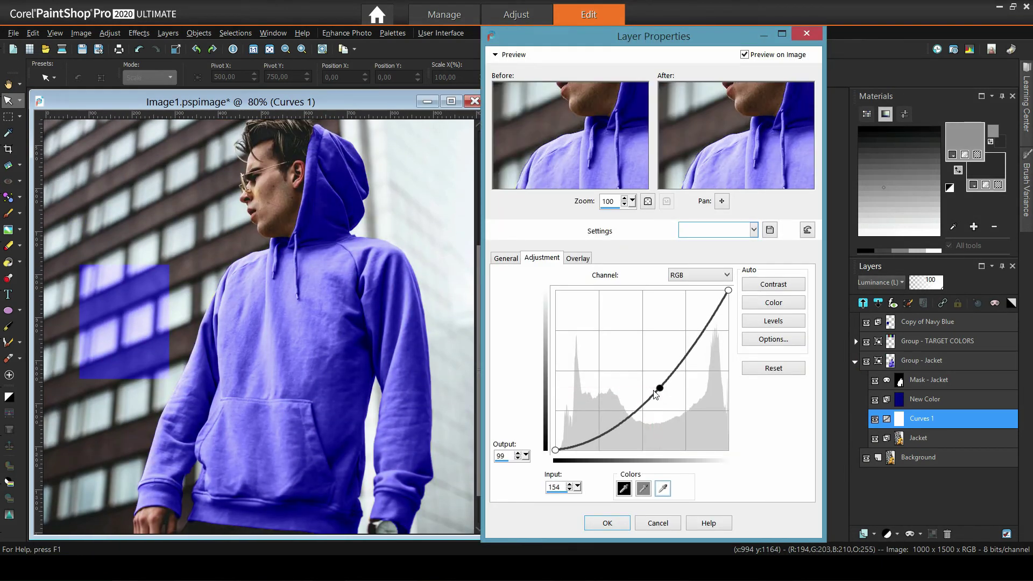
left_click_drag(728, 291, 736, 314)
left_click_drag(661, 391, 663, 394)
key("Return")
scroll(261, 219, "down", 2)
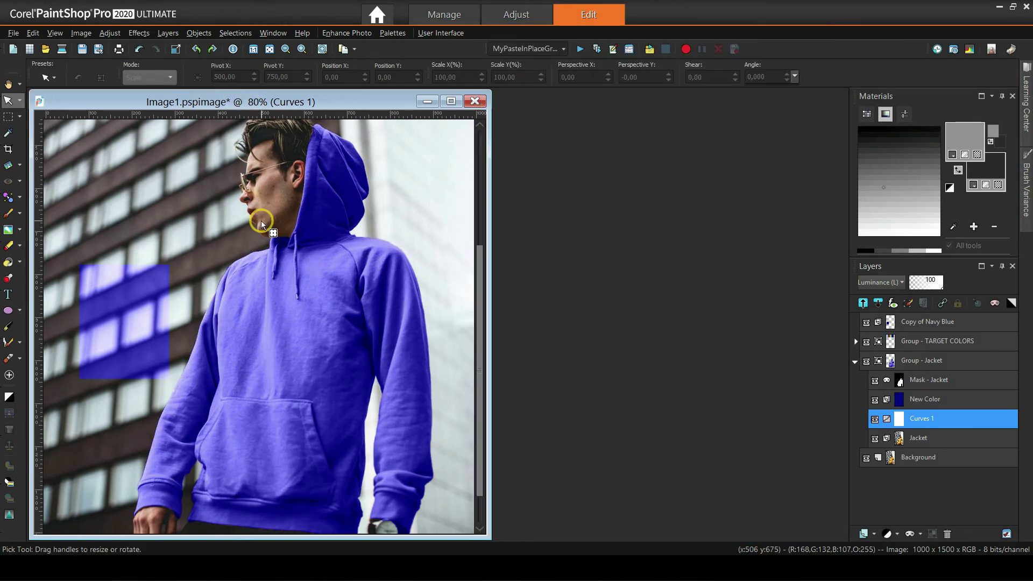
scroll(257, 344, "up", 1)
scroll(257, 344, "down", 1)
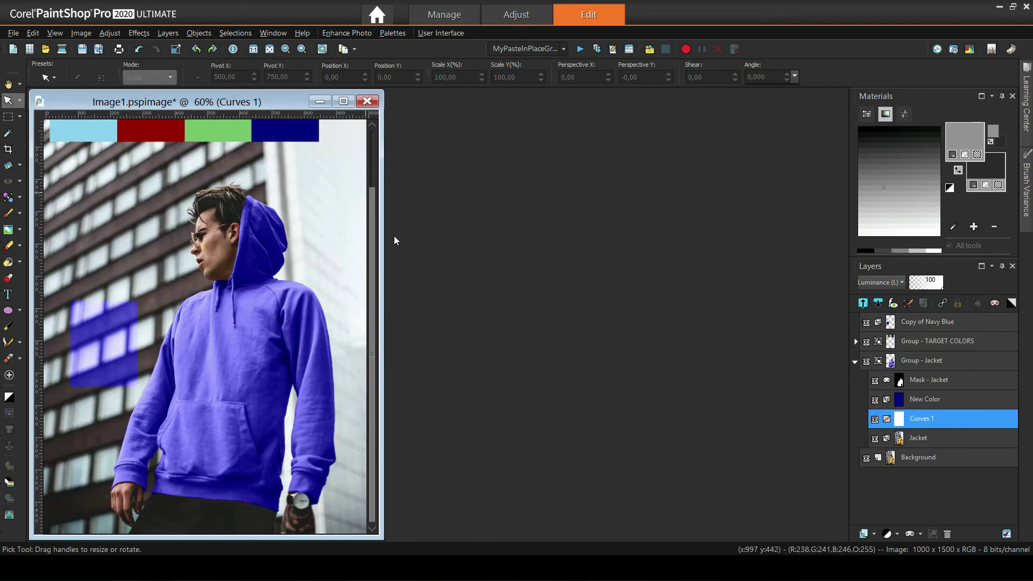
left_click(866, 362)
left_click(866, 362)
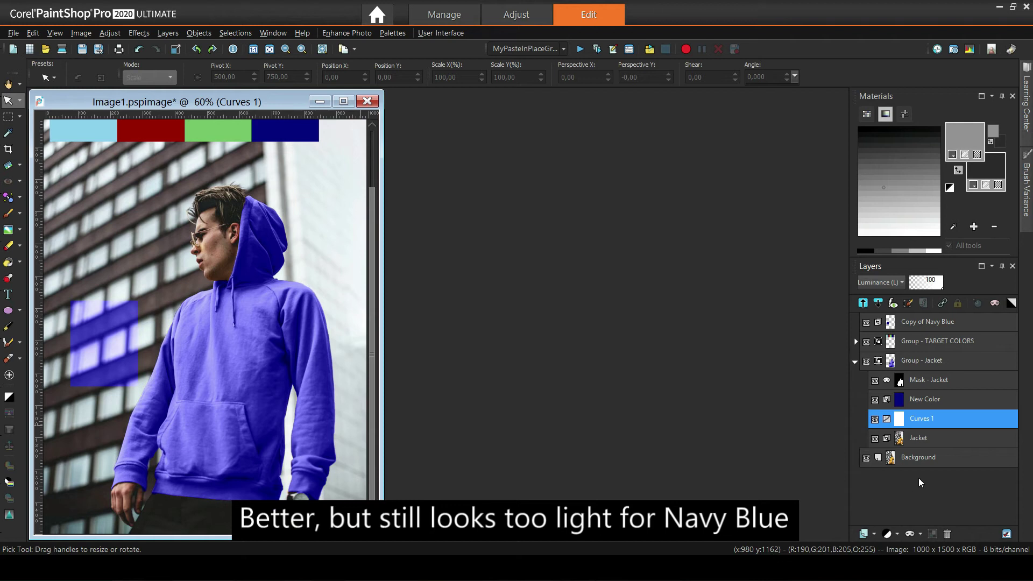
Create a new raster layer named "50% Grey" directly above the Jacket layer
left_click(918, 437)
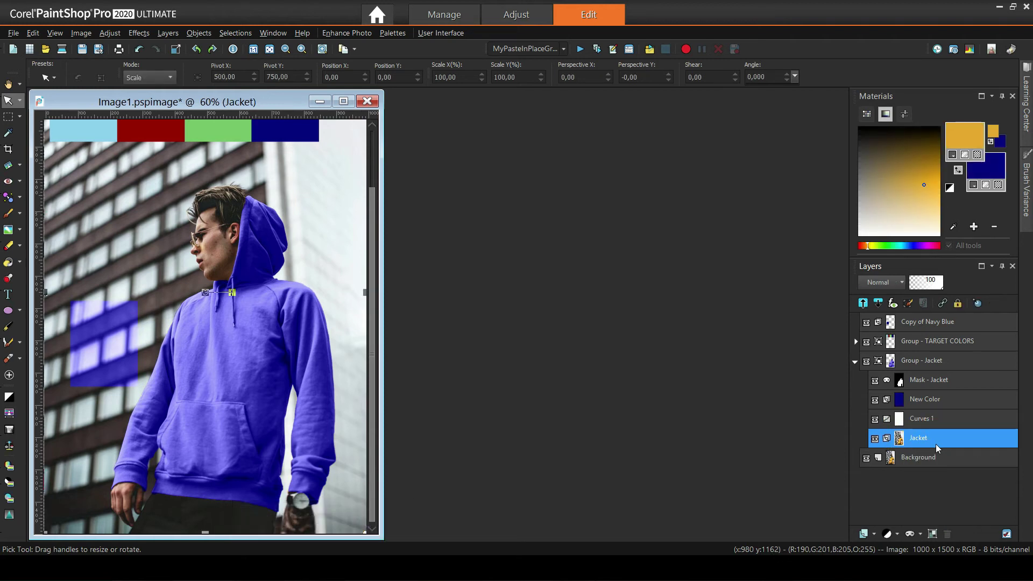
left_click(875, 534)
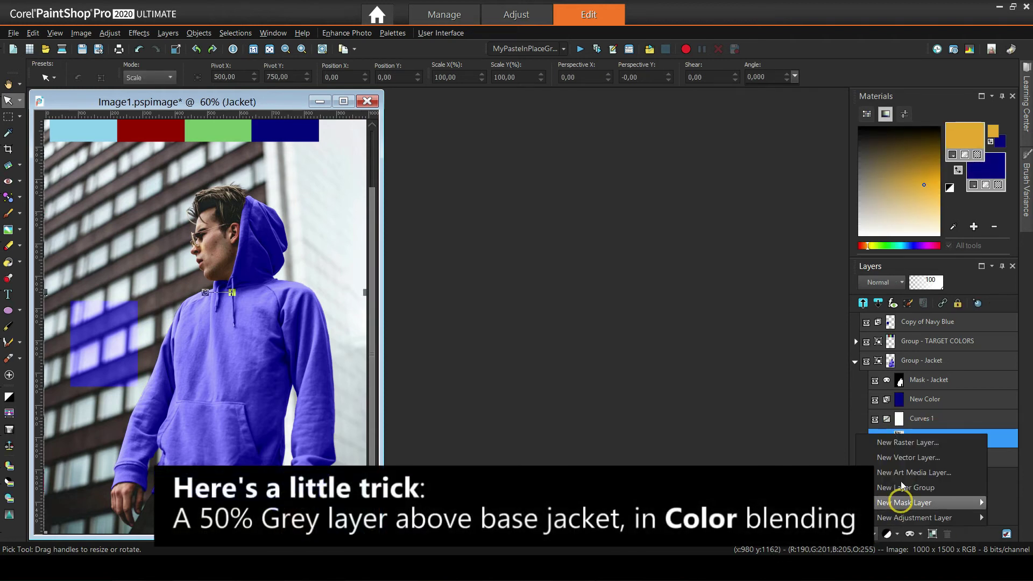
left_click(894, 446)
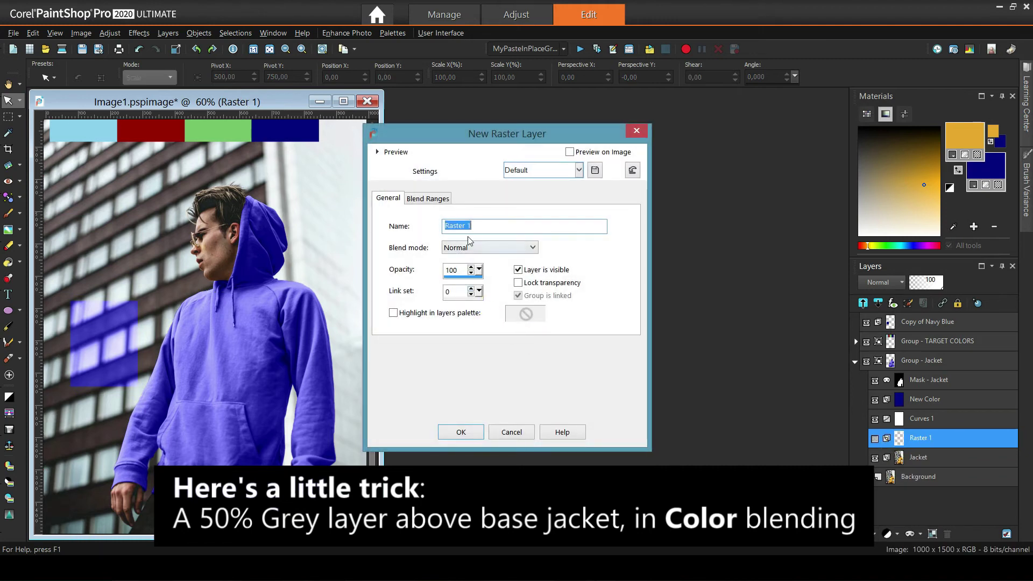
type("50% Grey")
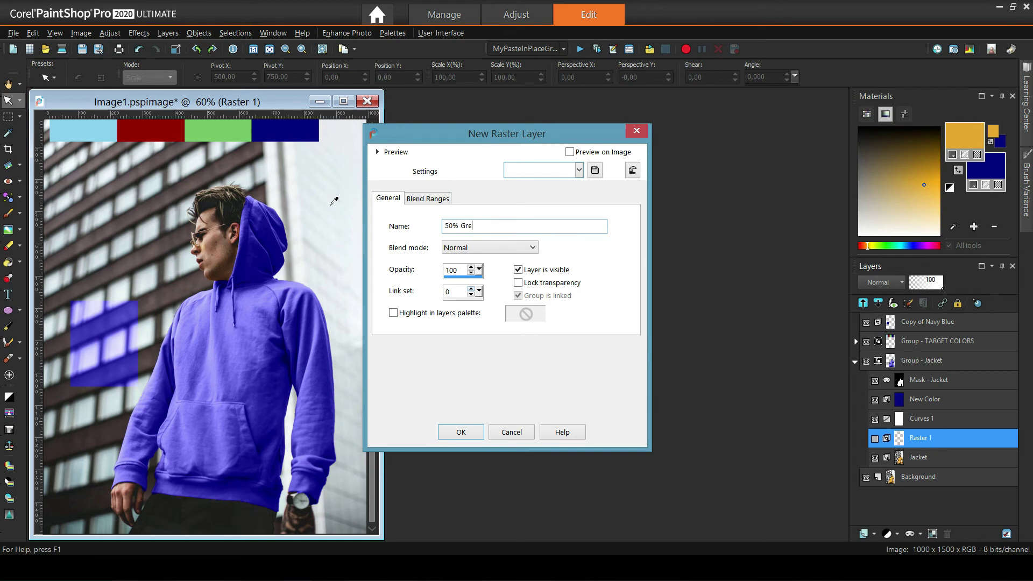
left_click(451, 432)
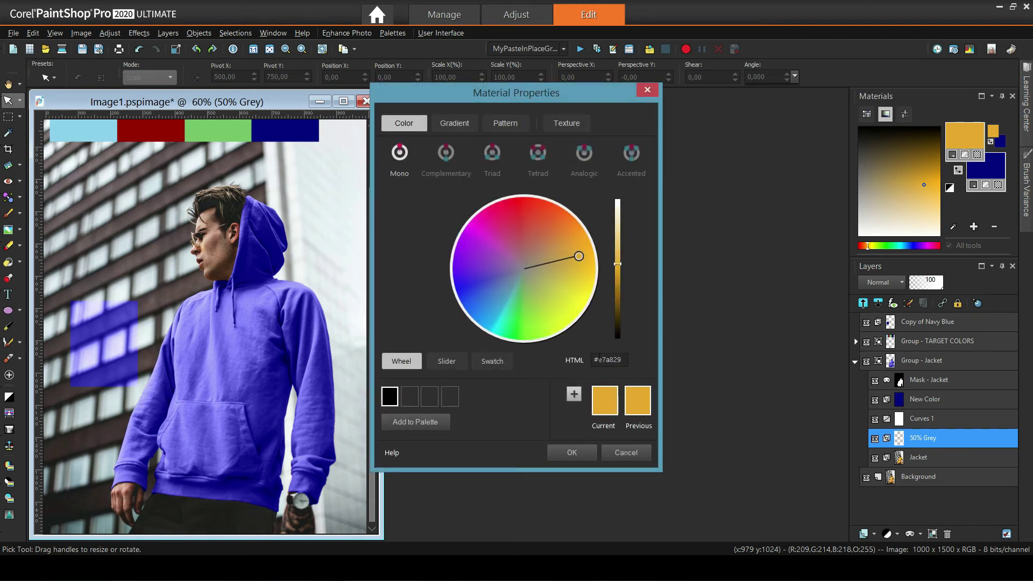
Set the foreground color to mid grey, #808080
double_click(601, 360)
type("#808080")
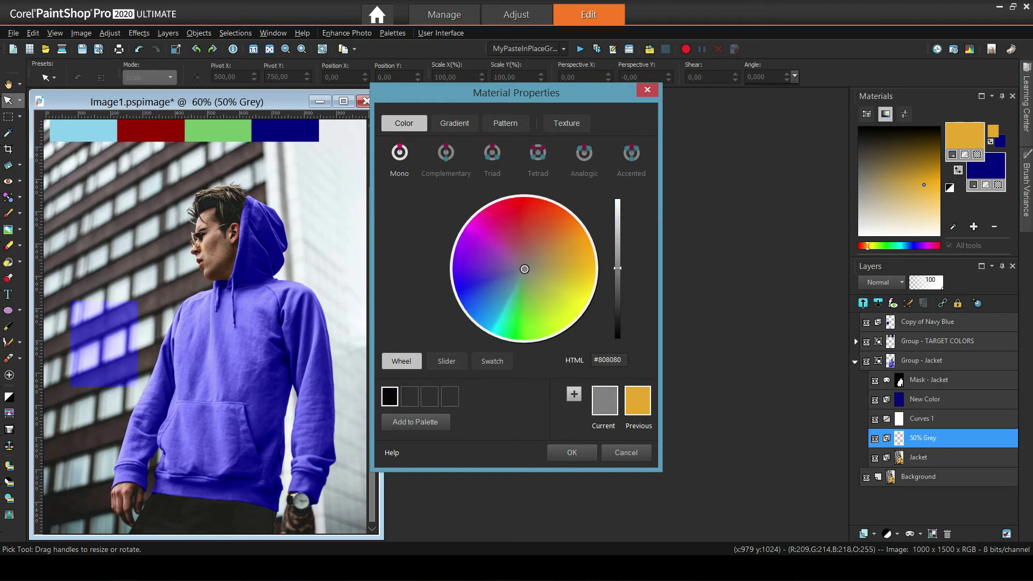
left_click(572, 453)
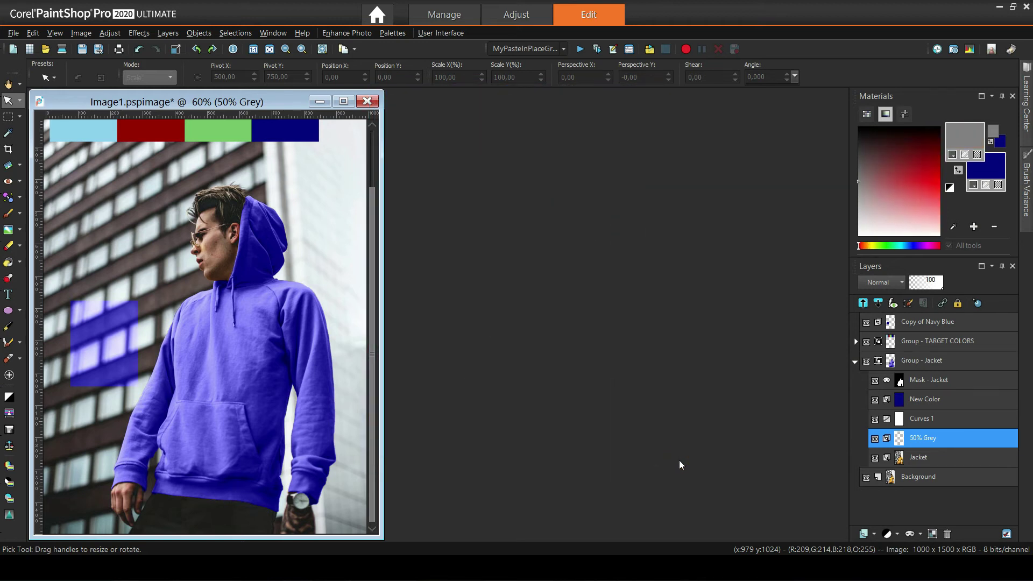
Flood-fill the 50% Grey layer with the grey foreground color and set its blend mode to Color (Legacy)
left_click(20, 262)
left_click(45, 262)
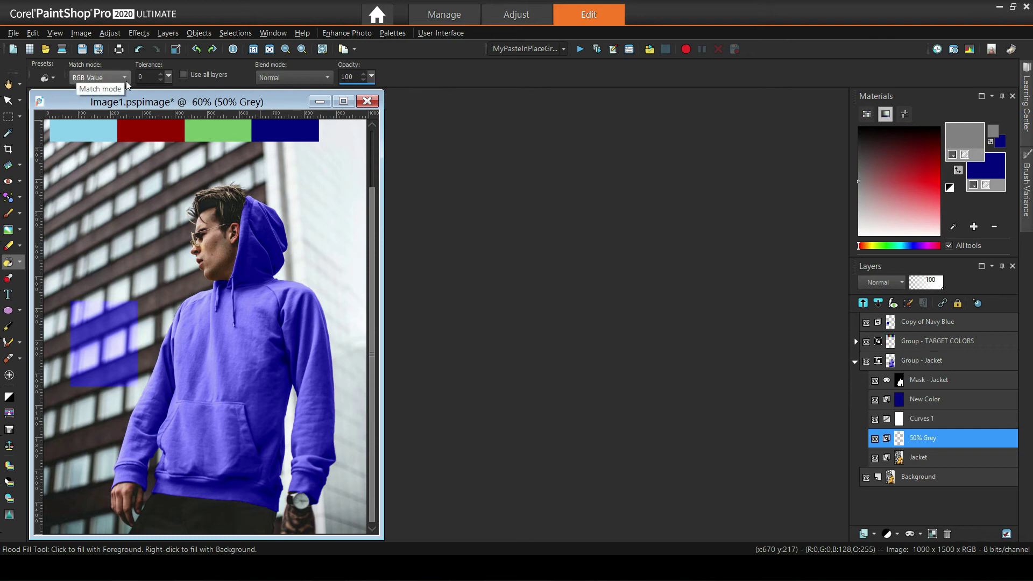
left_click(231, 355)
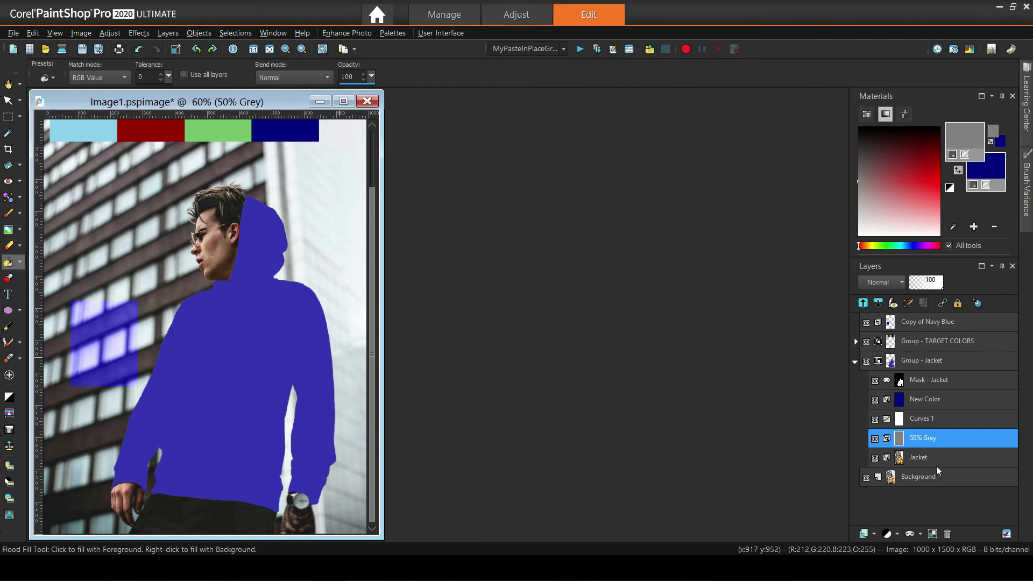
left_click(880, 285)
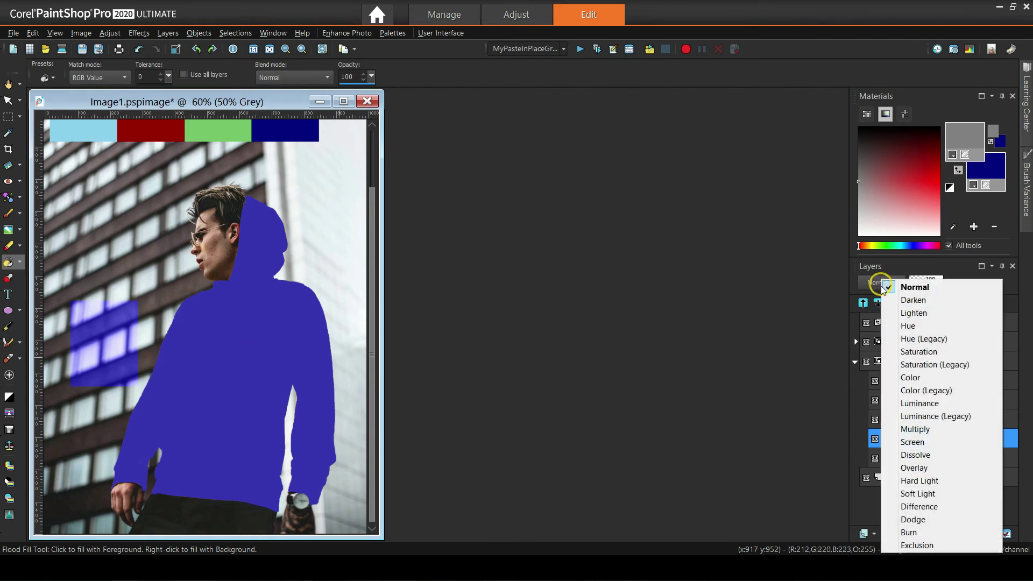
left_click(942, 393)
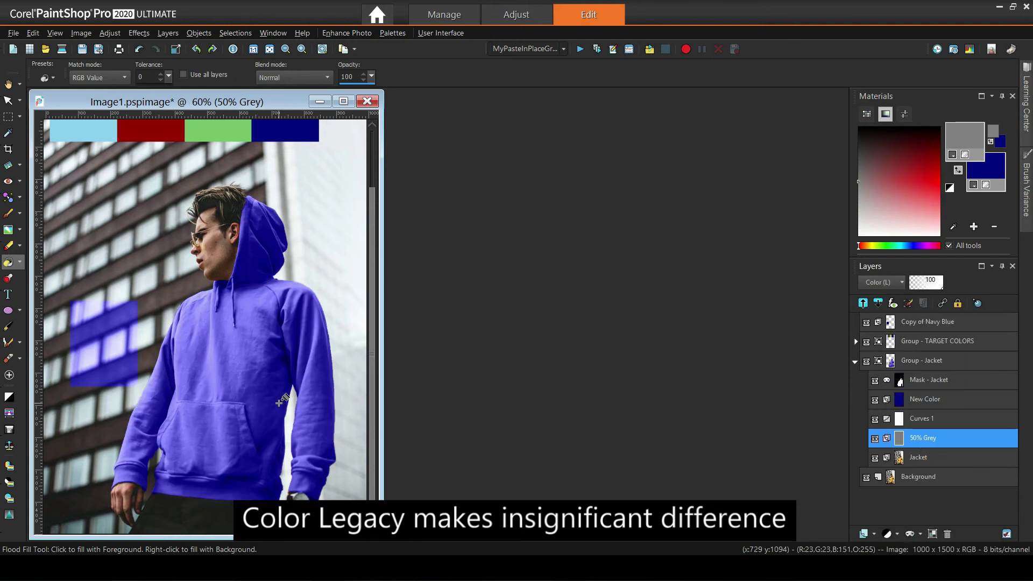
Change the 50% Grey layer's blend mode to Color, comparing the jacket with the layer hidden and shown under both blend modes
left_click(874, 438)
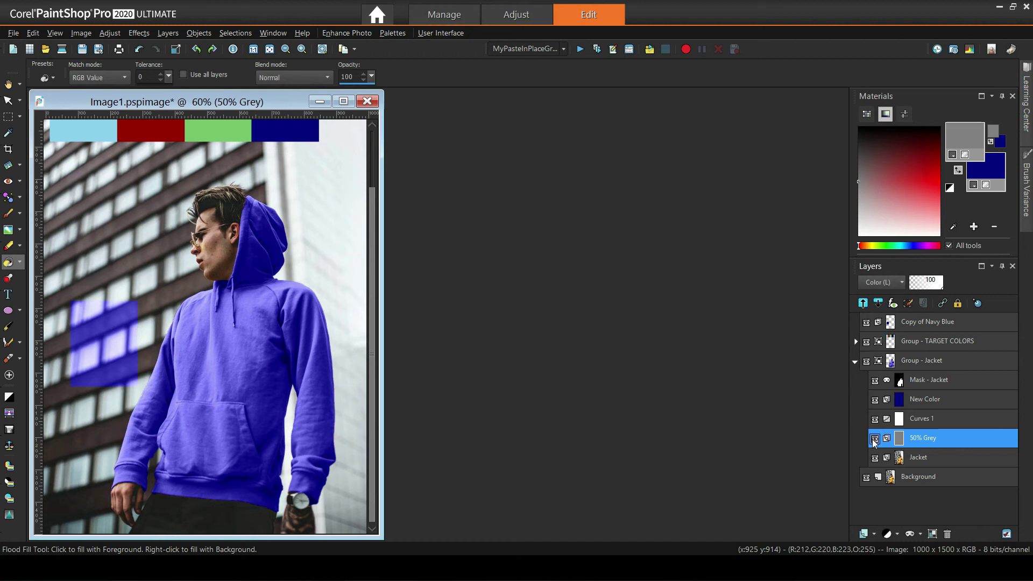
left_click(874, 438)
left_click(900, 282)
left_click(948, 282)
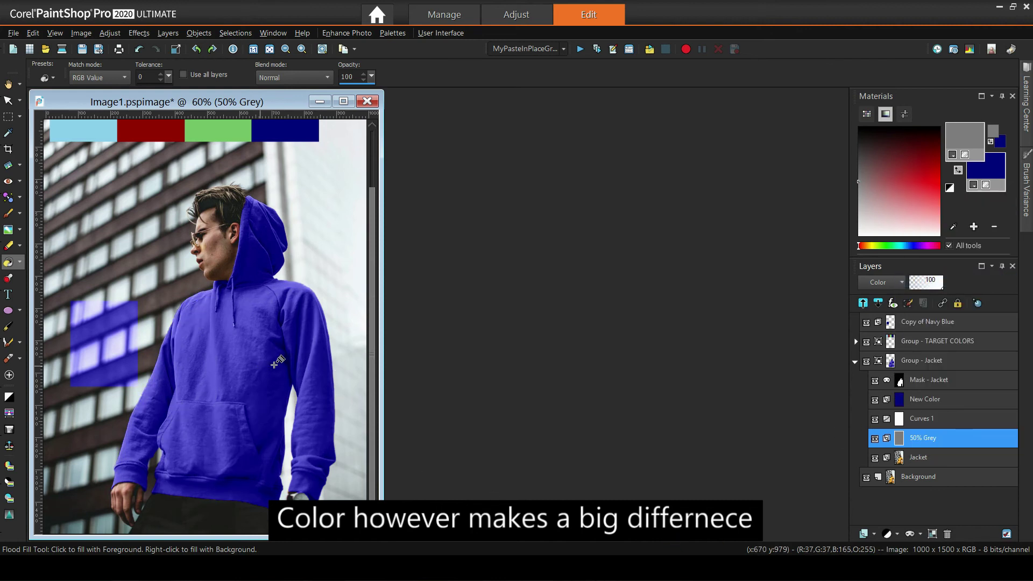
left_click(875, 438)
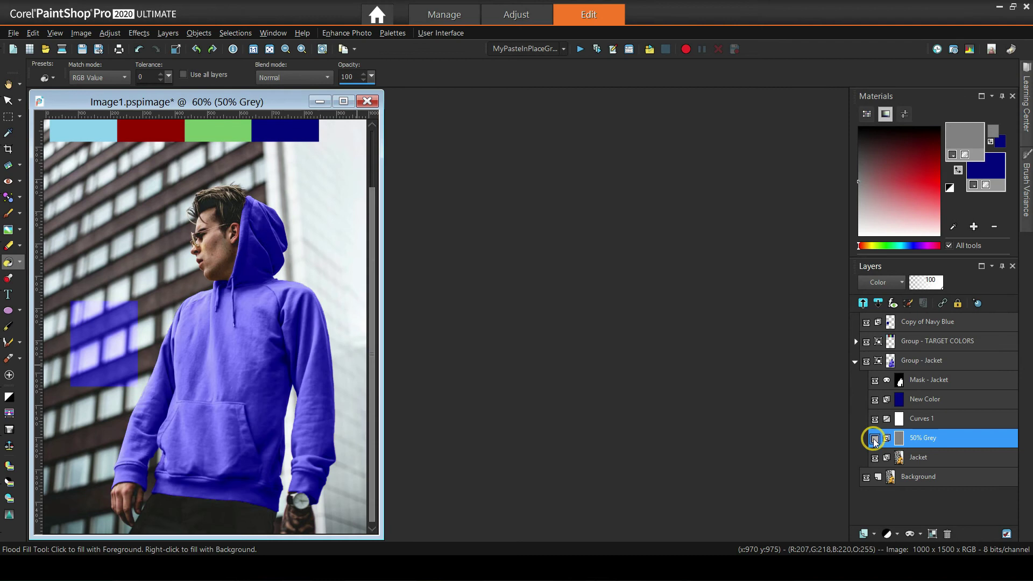
left_click(874, 438)
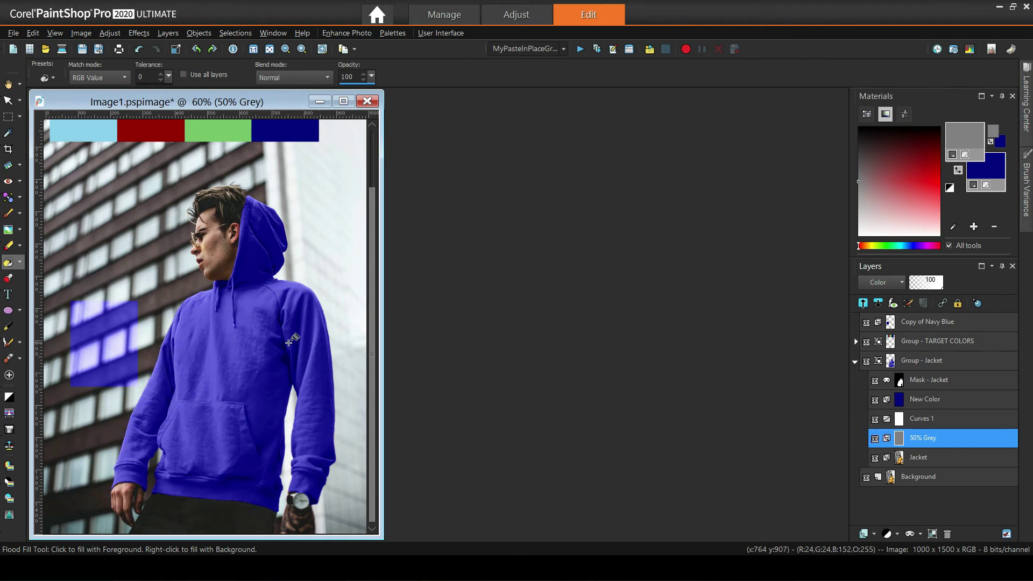
Check hue and saturation by moving the Copy of Navy Blue patch over several jacket areas, and put it back over the building
left_click(918, 322)
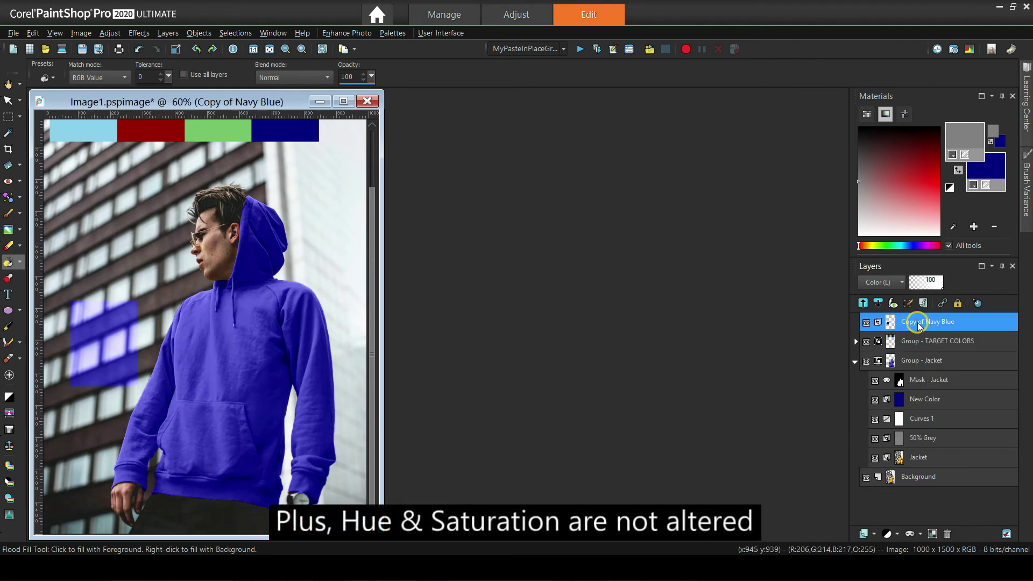
left_click(8, 100)
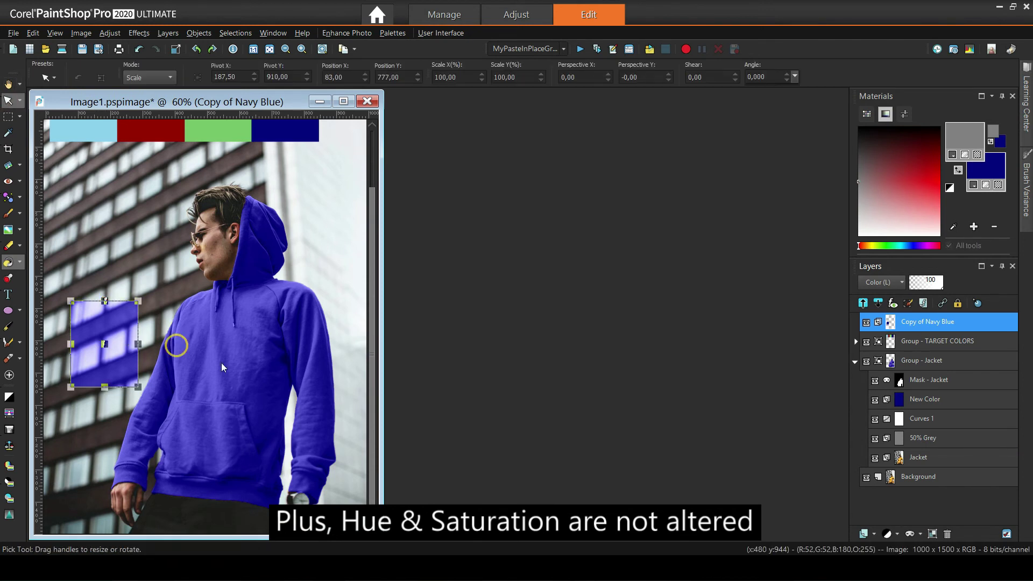
left_click_drag(103, 343, 223, 391)
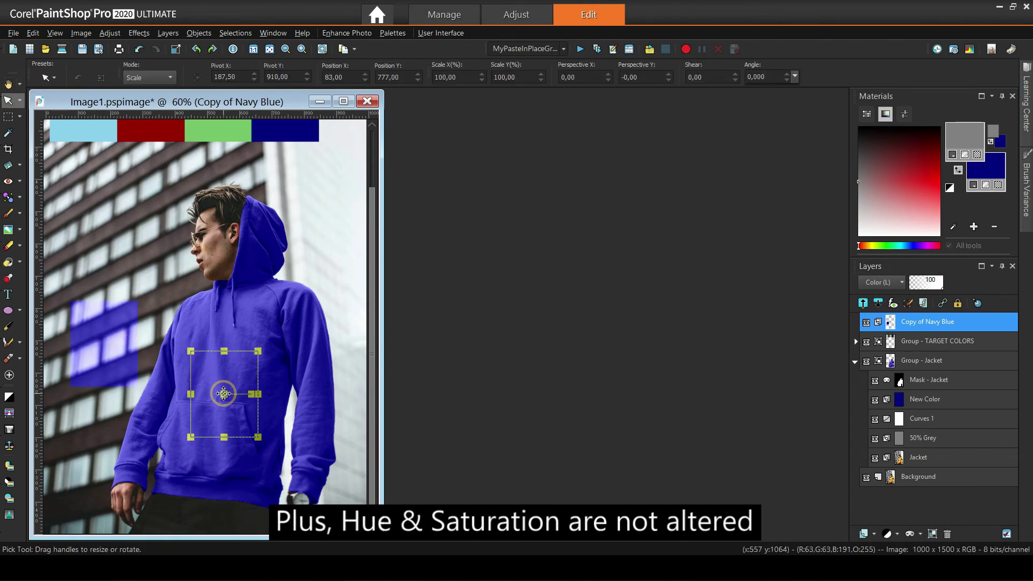
scroll(259, 443, "up", 1)
scroll(258, 443, "up", 2)
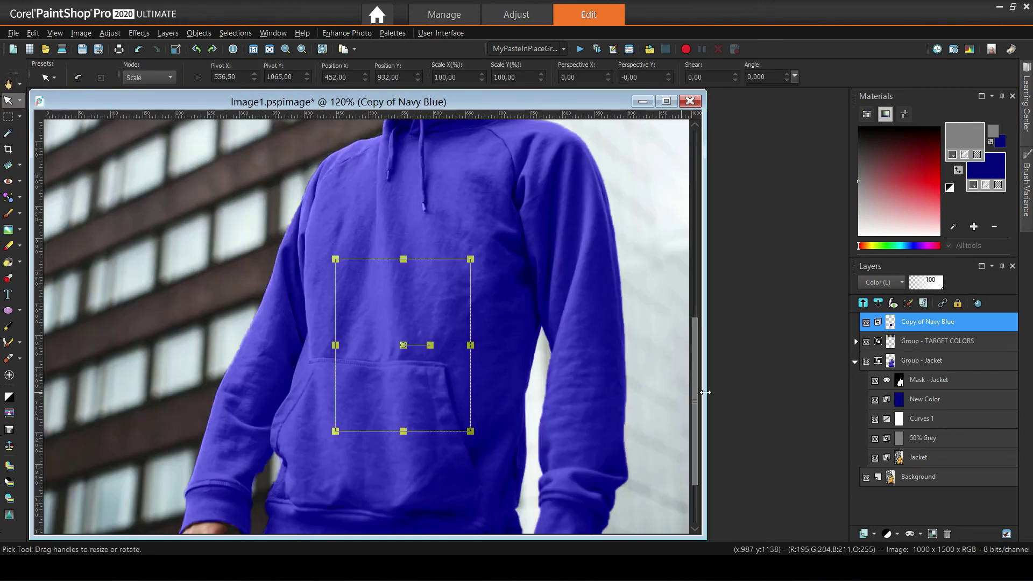
left_click_drag(693, 368, 702, 433)
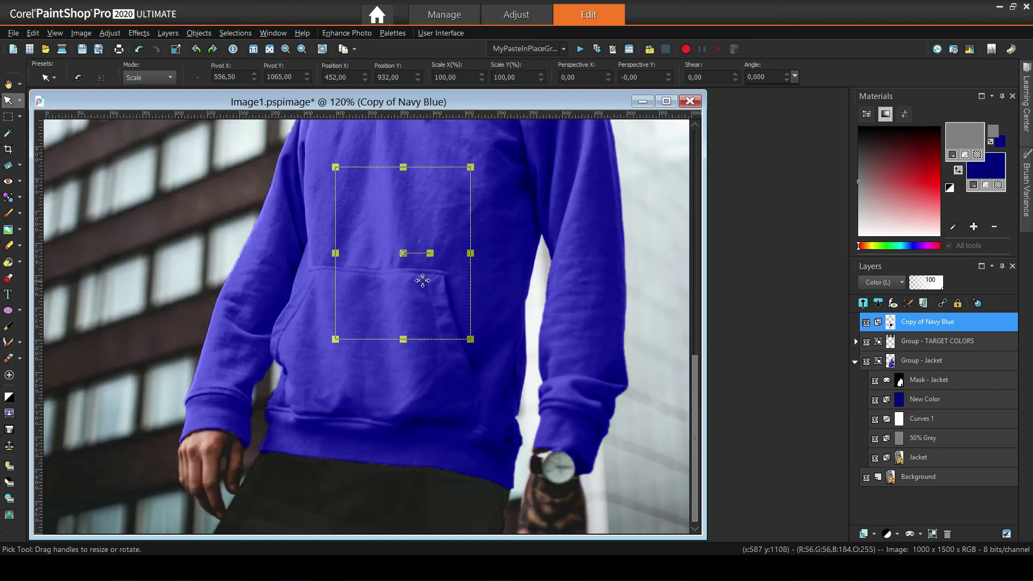
left_click_drag(406, 253, 526, 217)
left_click_drag(695, 380, 699, 297)
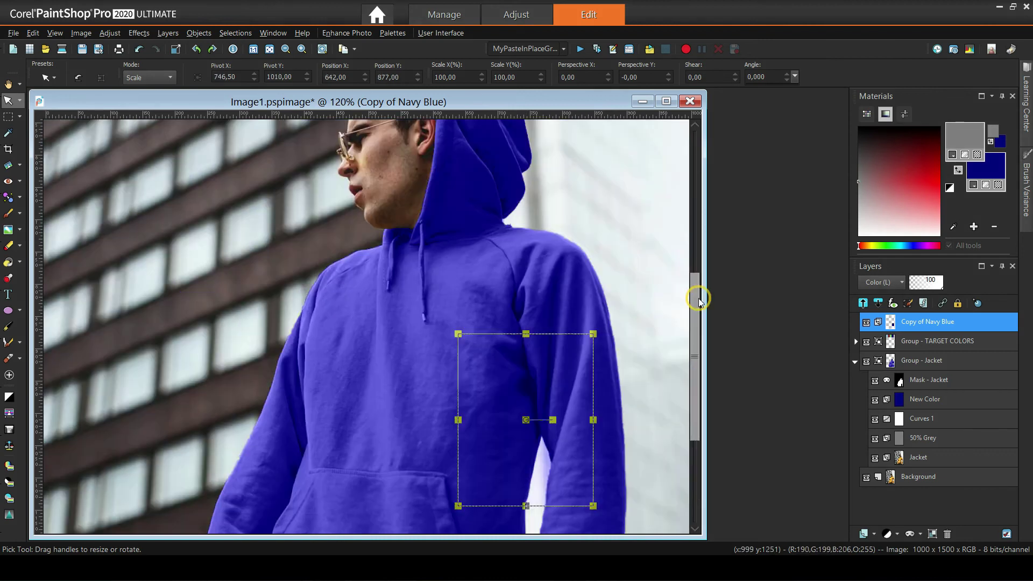
left_click_drag(526, 415, 205, 257)
scroll(205, 264, "down", 3)
Readjust the Curves 1 curve: white end at about input 255, output 253, black end slightly raised, middle point at about input 173, output 111
double_click(912, 420)
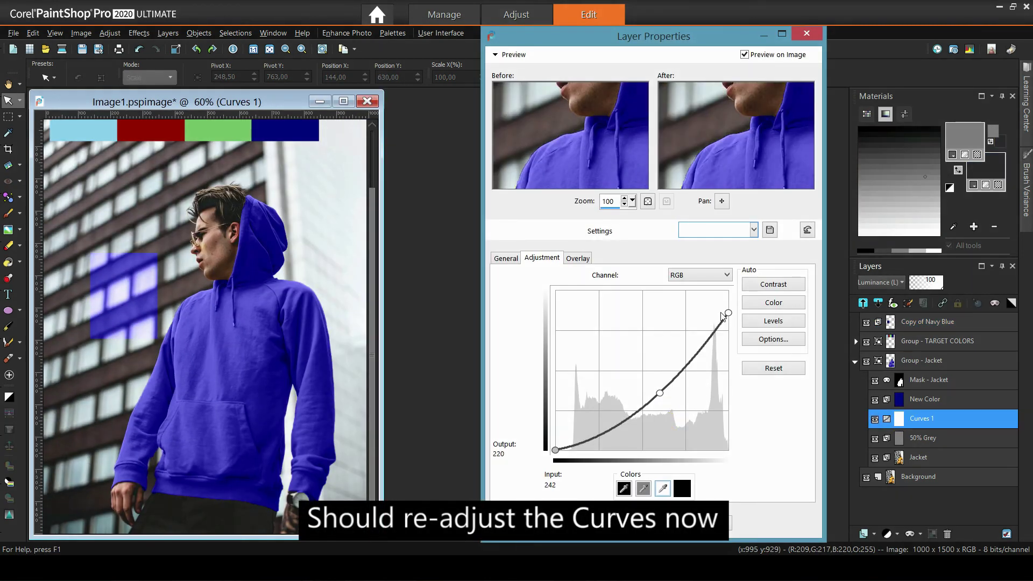
left_click_drag(731, 314, 728, 291)
left_click_drag(659, 394, 655, 387)
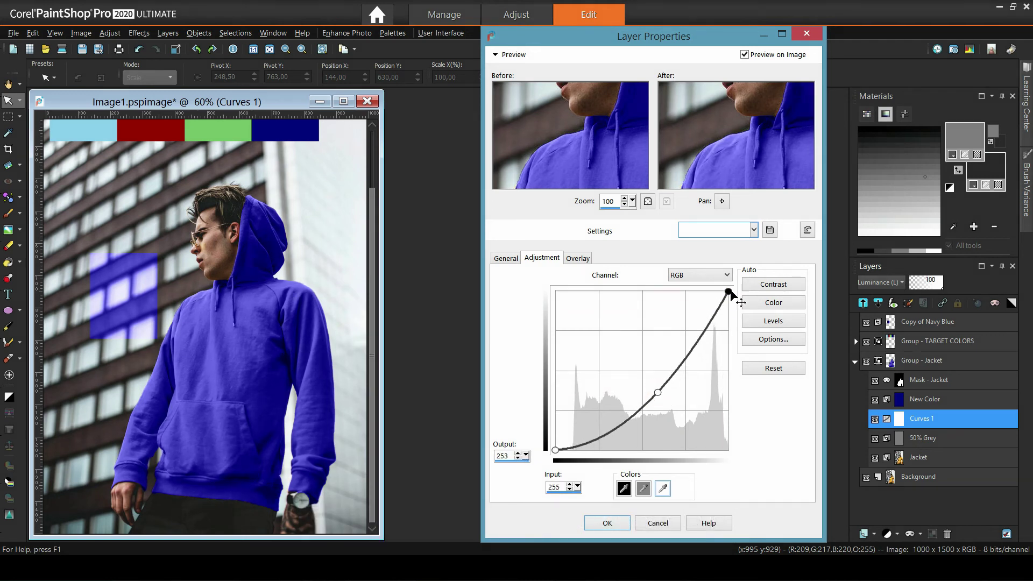
left_click_drag(563, 461, 563, 454)
left_click_drag(656, 387, 674, 382)
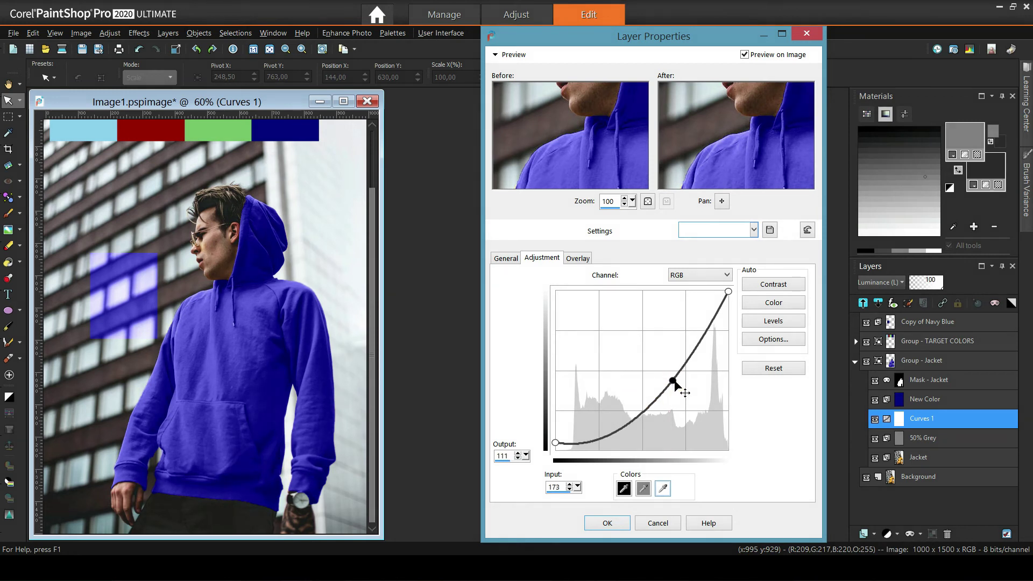
left_click(604, 522)
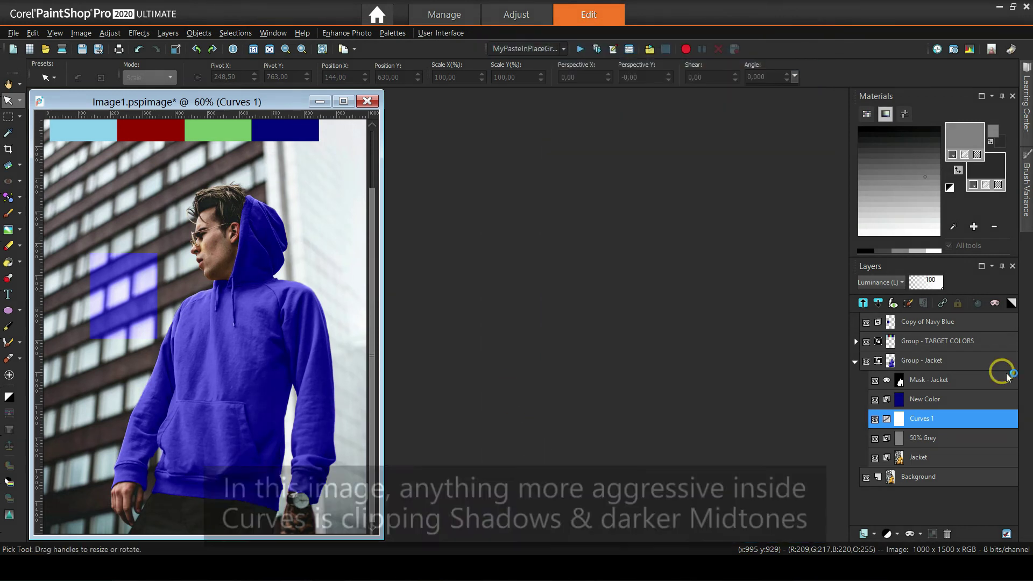
Compare the jacket with the Curves 1 layer hidden and shown, examining the shadows and darker midtones up close
mouse_move(891, 363)
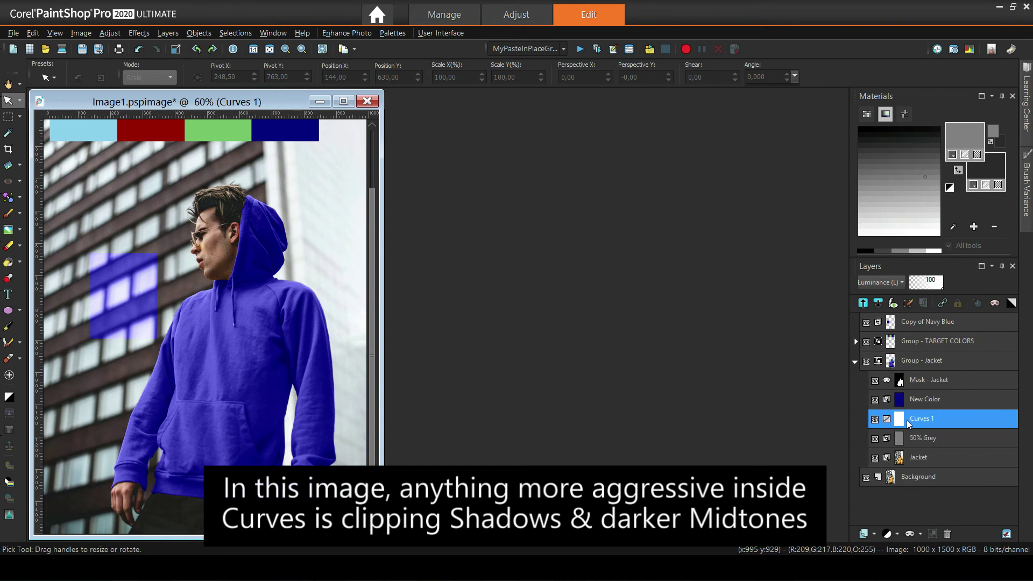
scroll(283, 276, "up", 2)
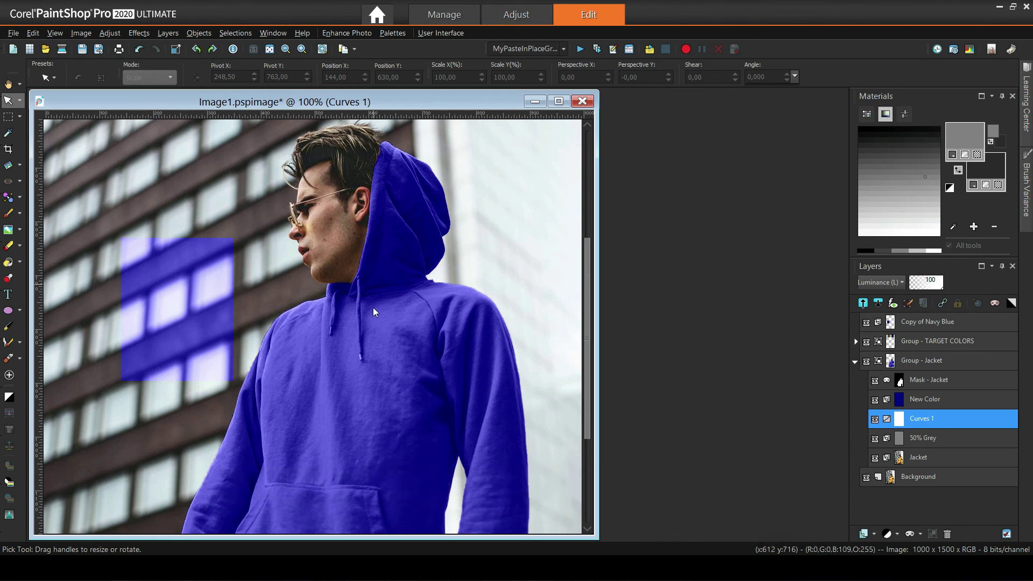
left_click_drag(586, 352, 587, 424)
left_click(876, 420)
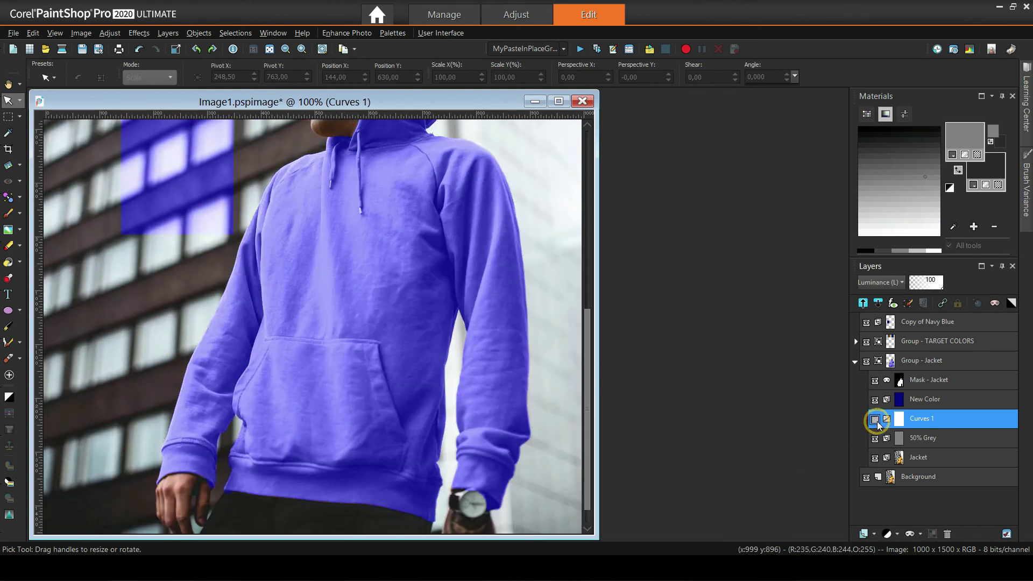
left_click(876, 420)
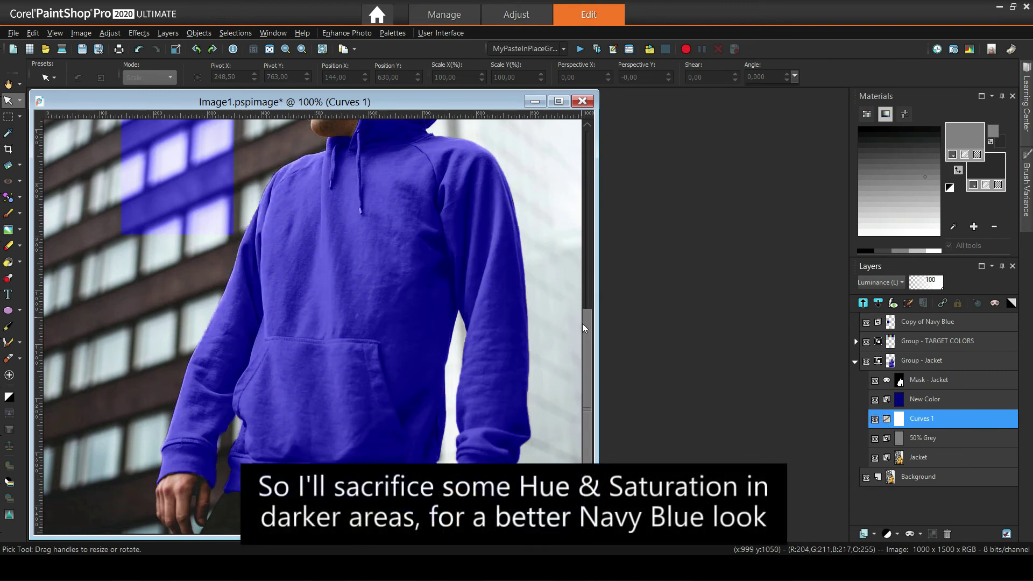
left_click_drag(587, 327, 602, 264)
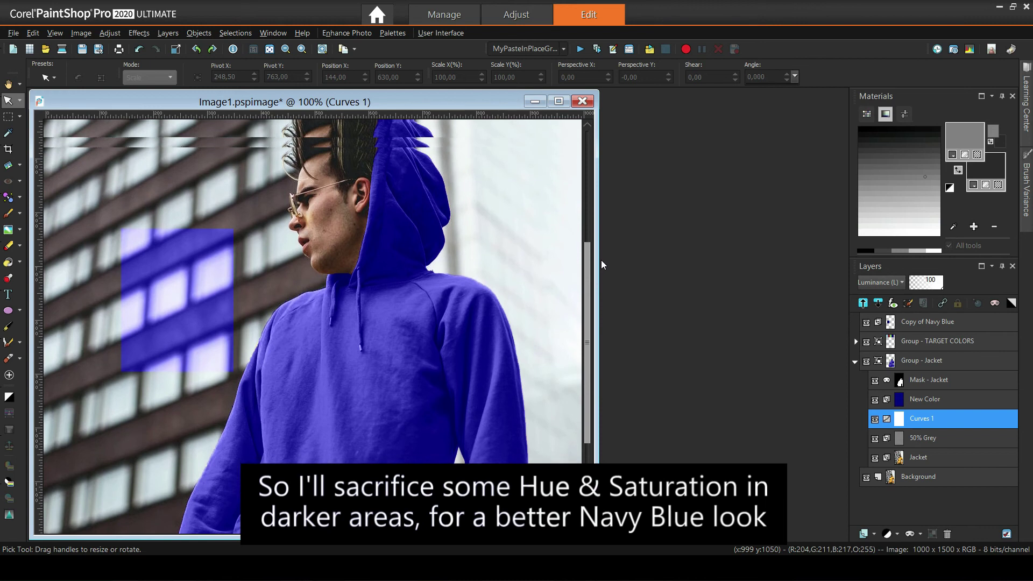
scroll(592, 269, "down", 1)
In Group - Jacket's Blend Ranges, split the underlying layer's dark marker and move its upper half to about 76 on the Grey Channel
left_click(888, 360)
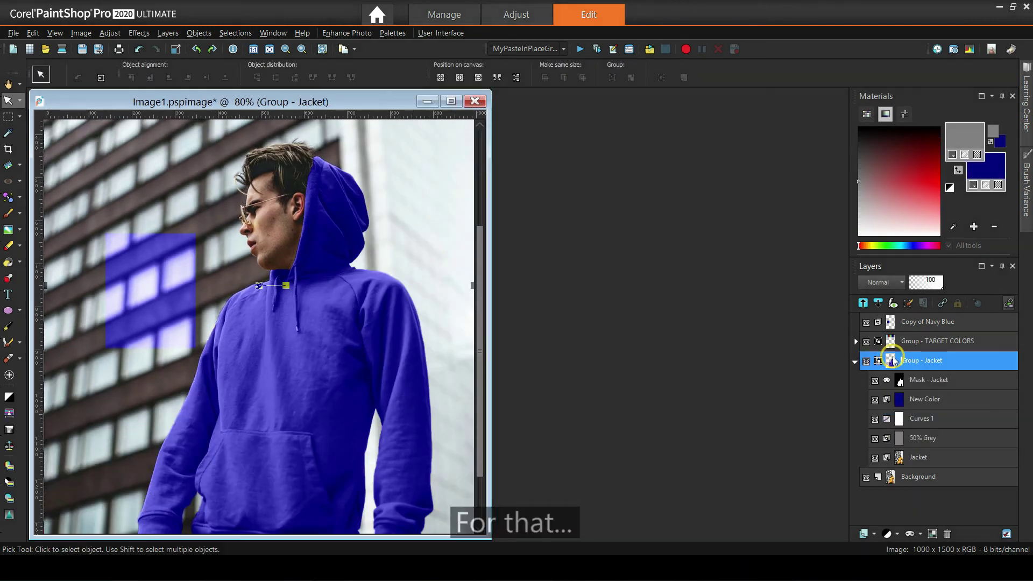
left_click(892, 360)
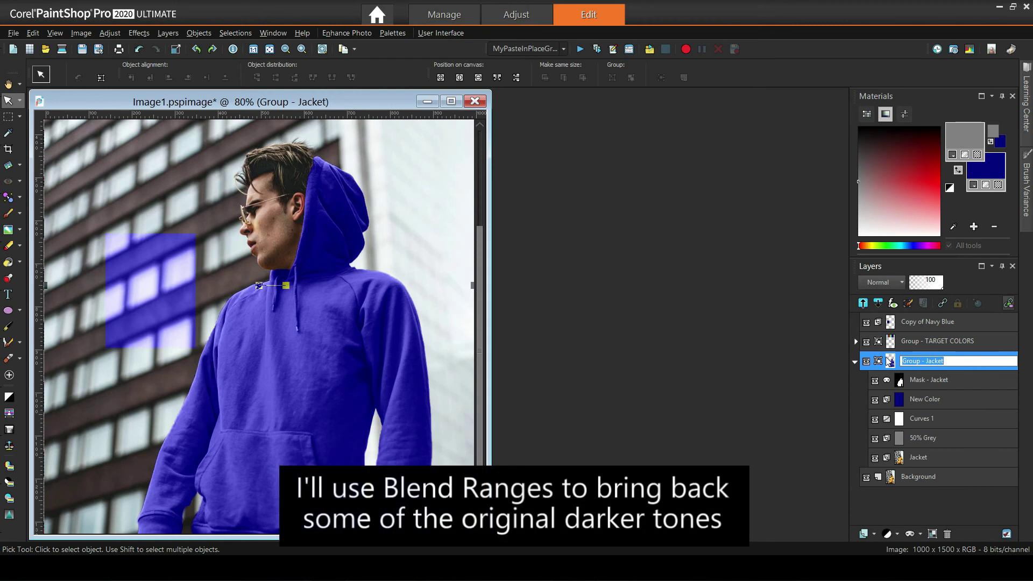
double_click(889, 360)
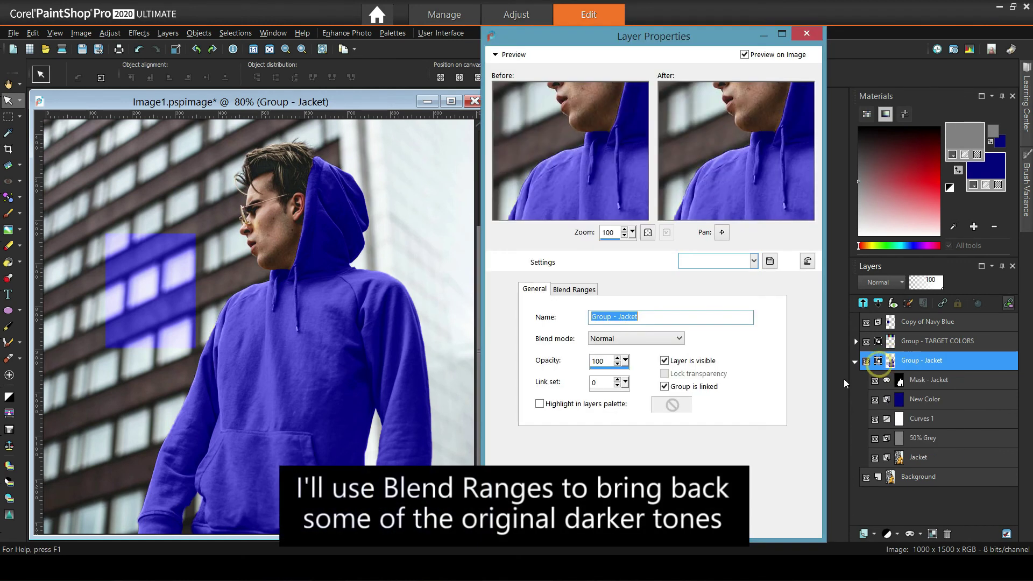
left_click(569, 291)
left_click_drag(571, 402, 613, 400)
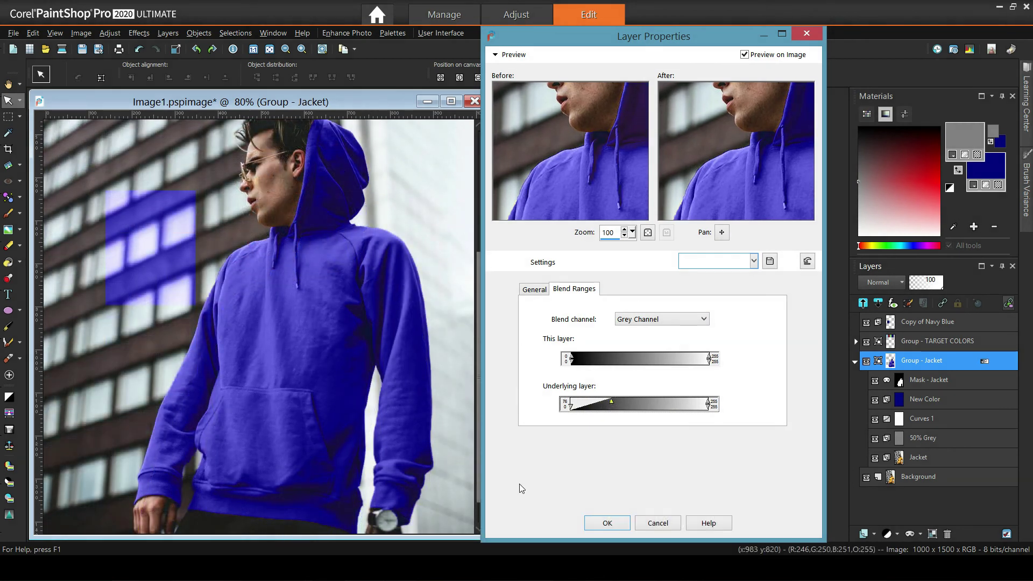
left_click(607, 520)
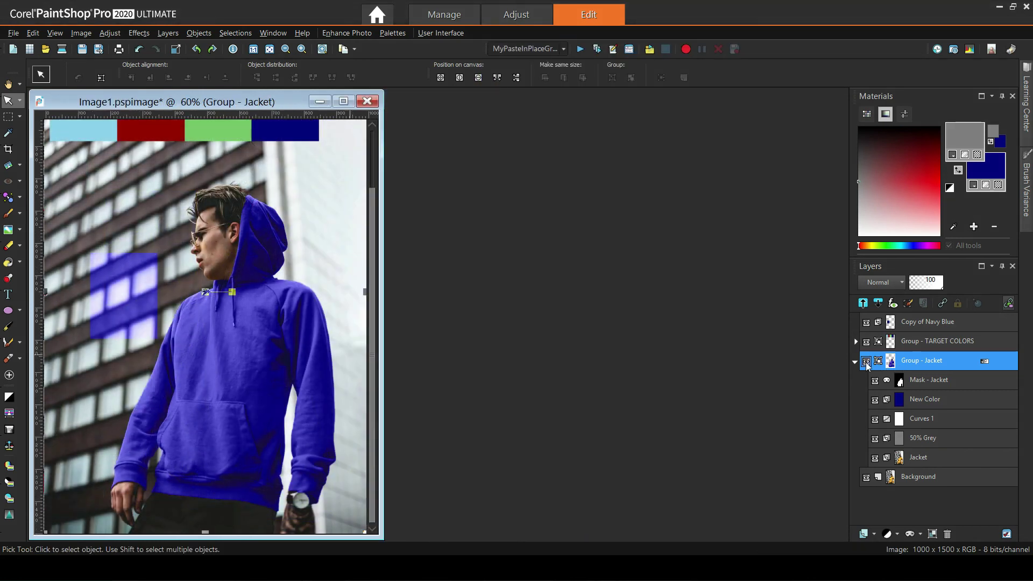
Compare the navy jacket with the original yellow by hiding and showing Group - Jacket, with the whole photo and target colors in view
left_click(866, 361)
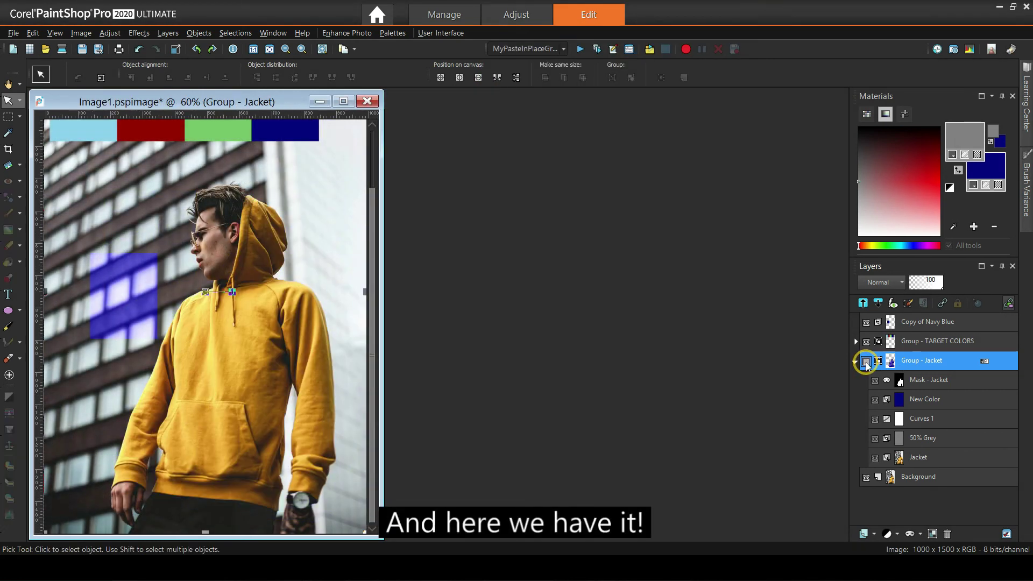
left_click(866, 361)
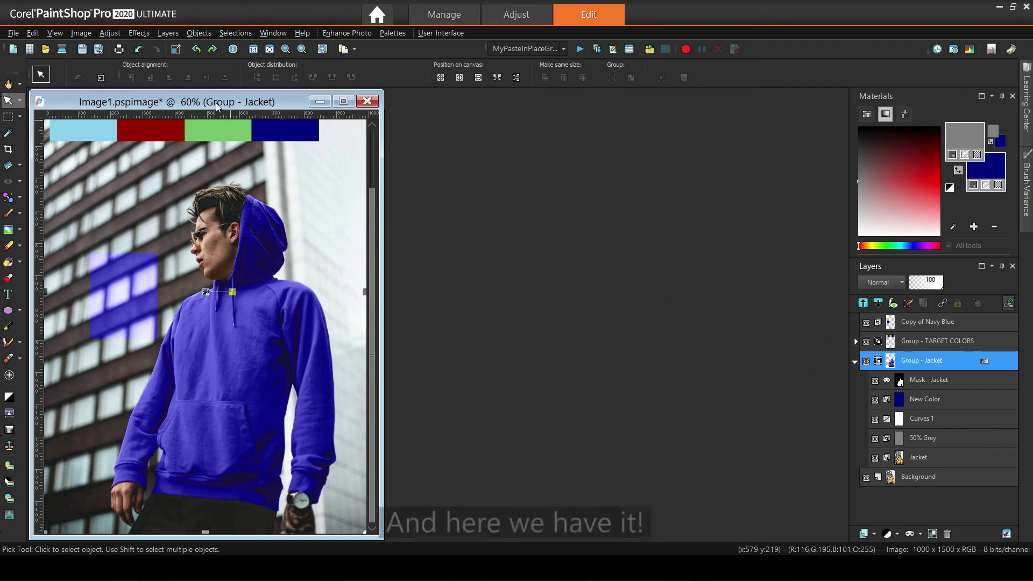
key("ctrl+w")
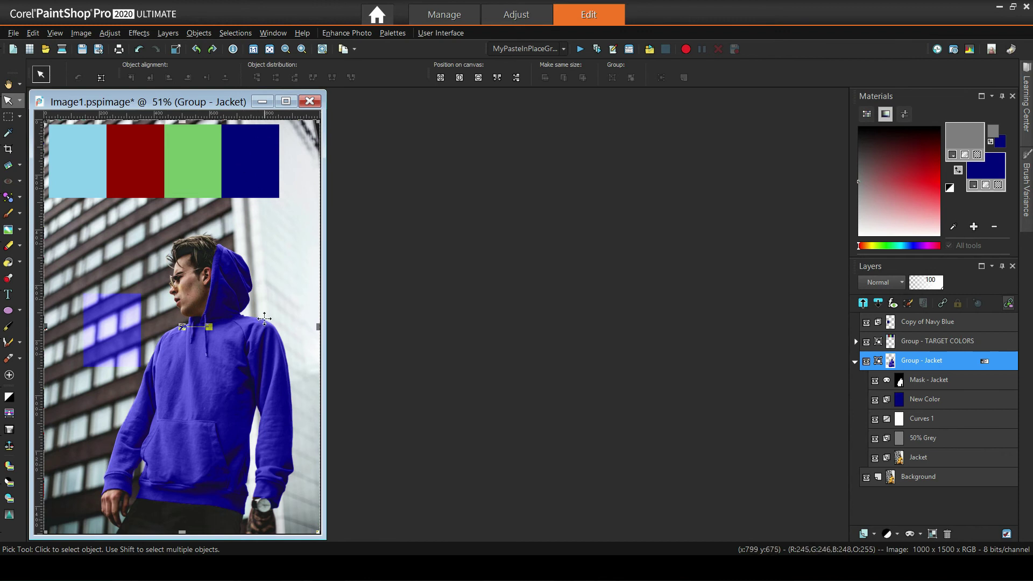
left_click(865, 361)
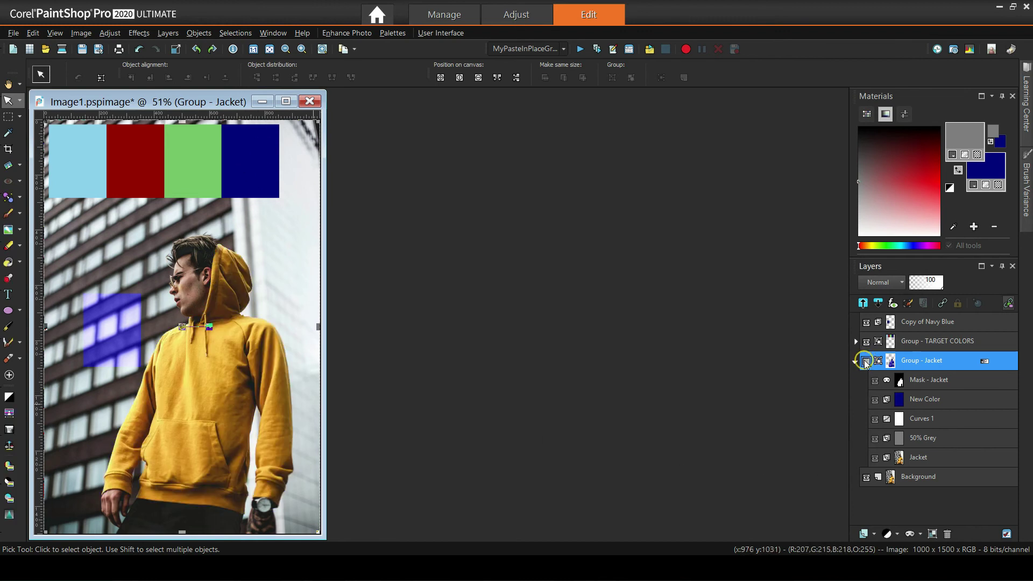
left_click(865, 362)
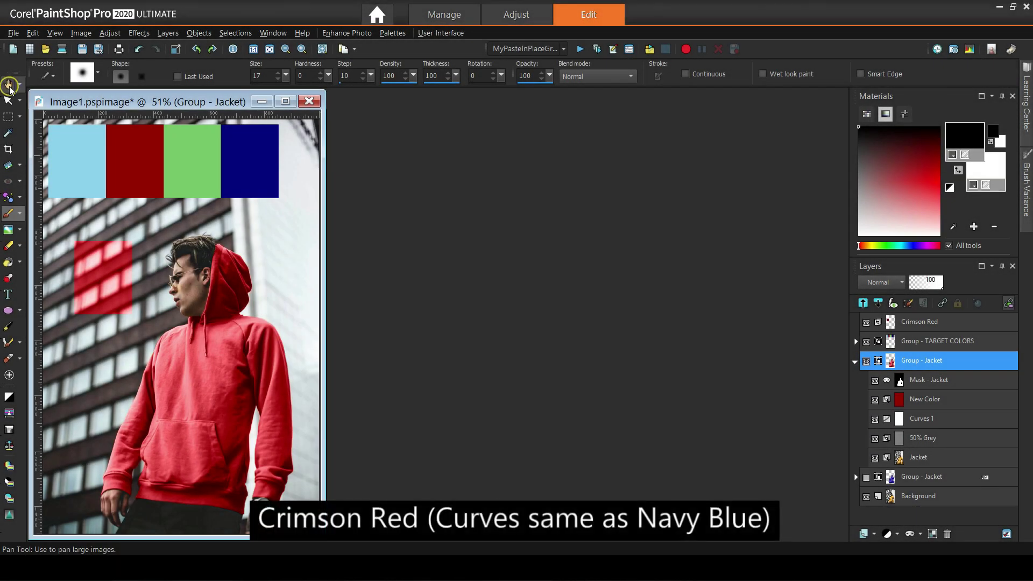
Compare the crimson jacket with the original by toggling its group, and check its hue and saturation by moving the Crimson Red patch over it
left_click(131, 143)
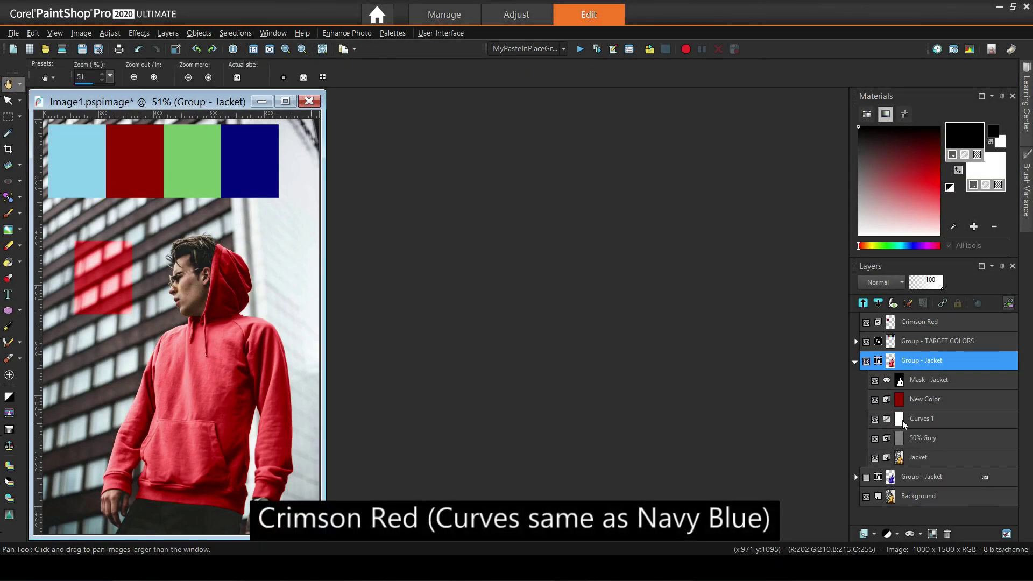
left_click(865, 361)
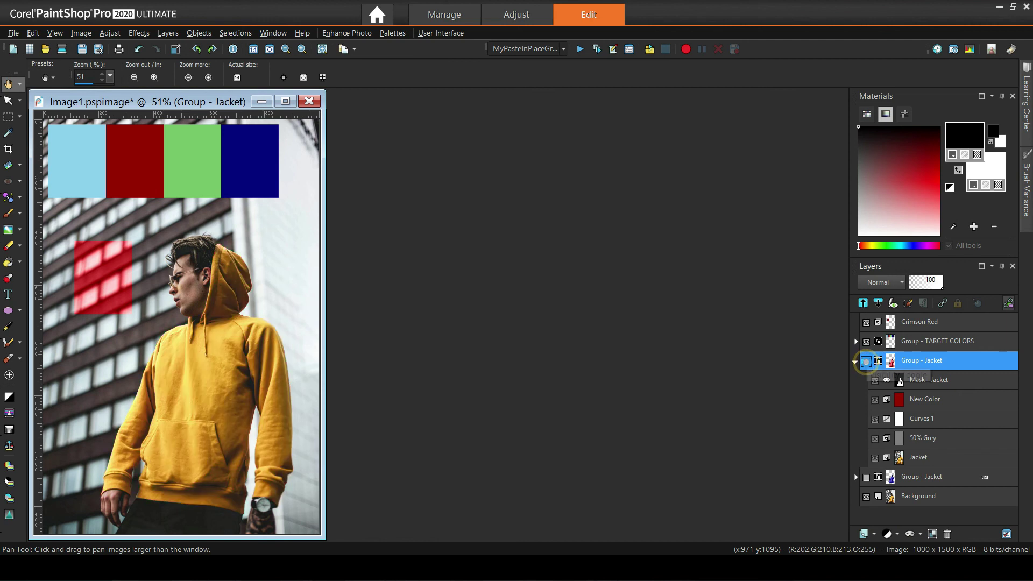
left_click(866, 361)
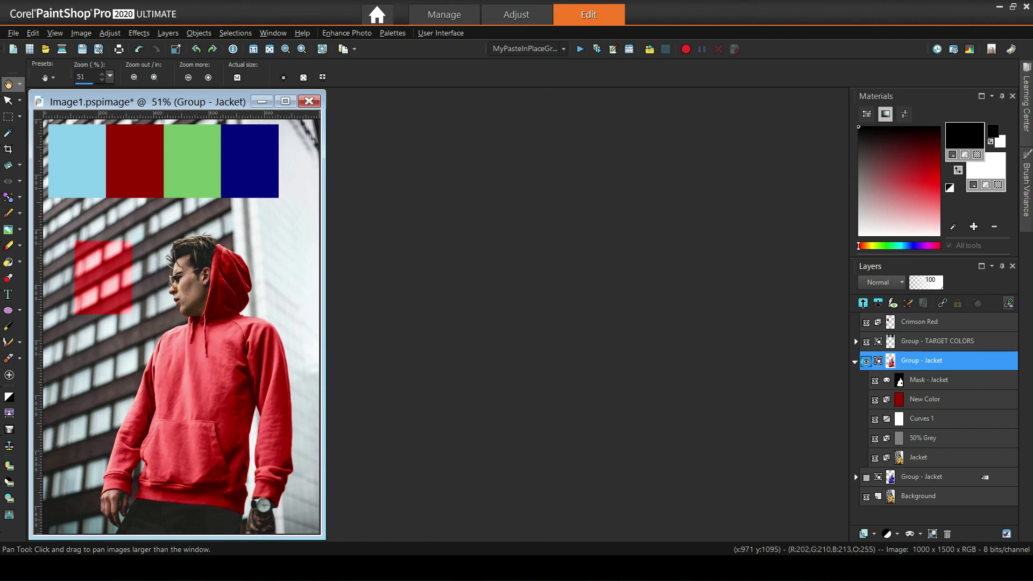
left_click(865, 361)
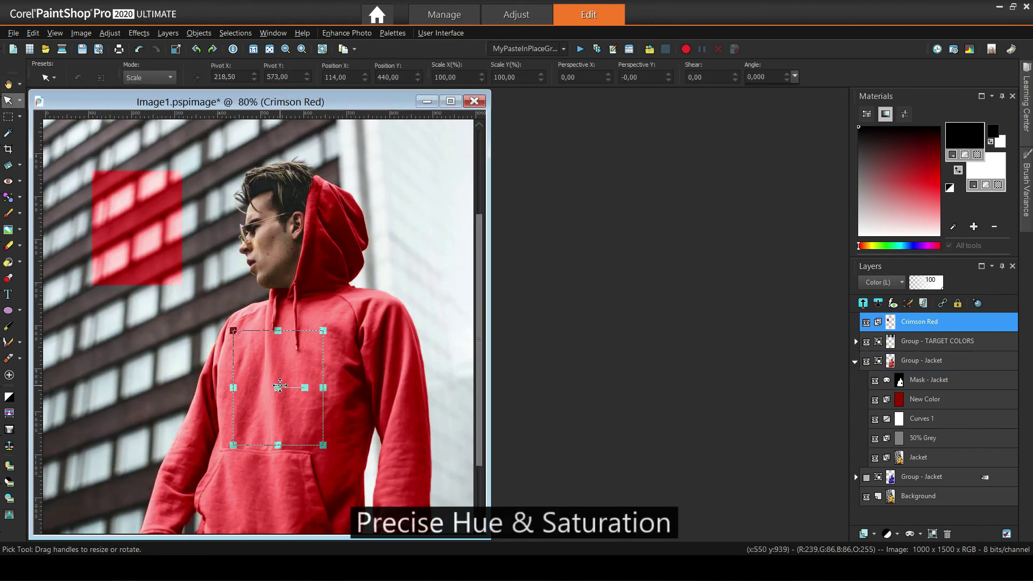
left_click_drag(279, 386, 325, 498)
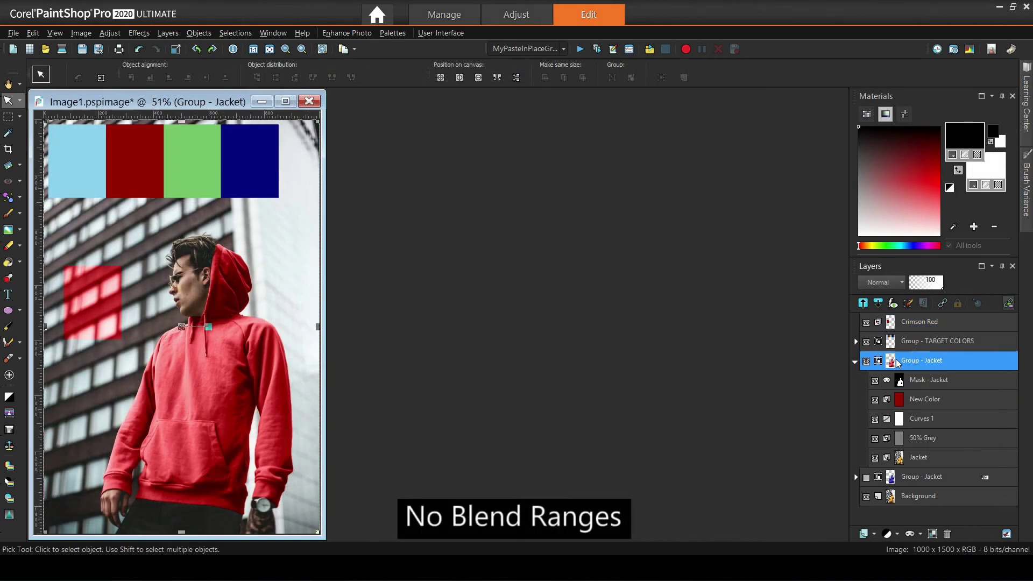
Check the Blend Ranges settings of the crimson Group - Jacket layer, leaving its properties without changes
double_click(914, 360)
left_click(437, 266)
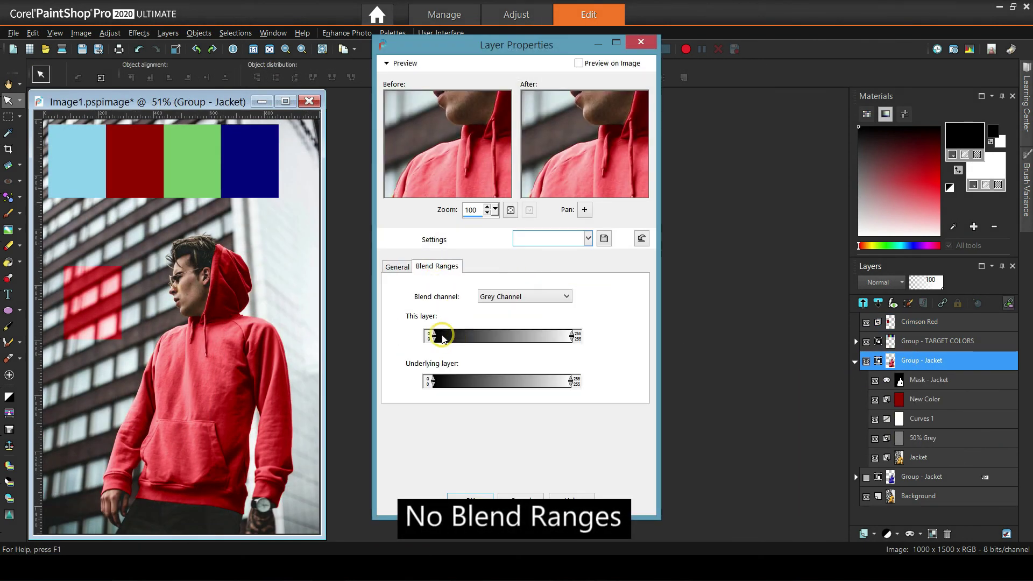
left_click(520, 495)
Check the 50% Grey layer's opacity and compare the crimson jacket with that layer hidden and shown
left_click(918, 439)
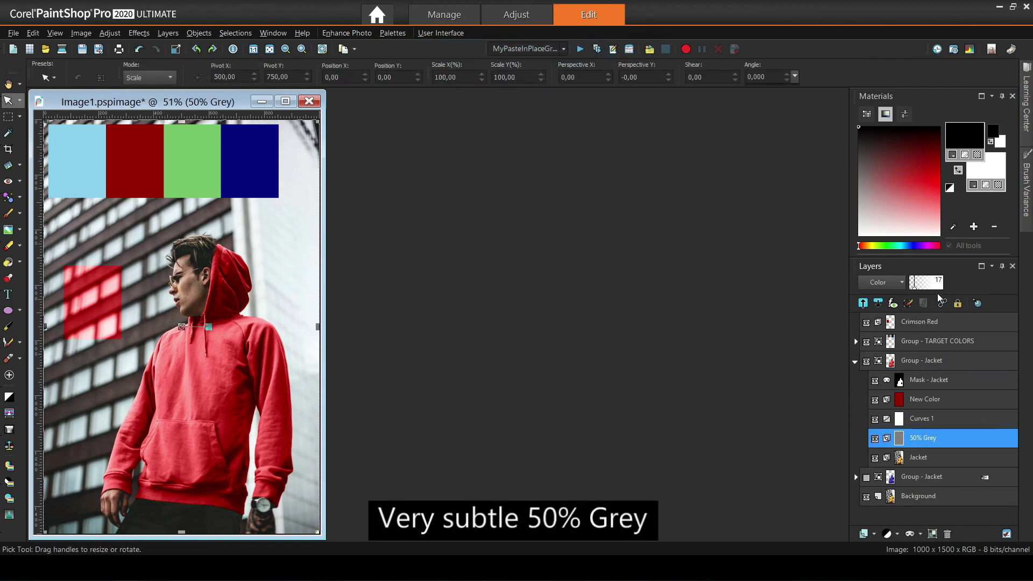
left_click(874, 438)
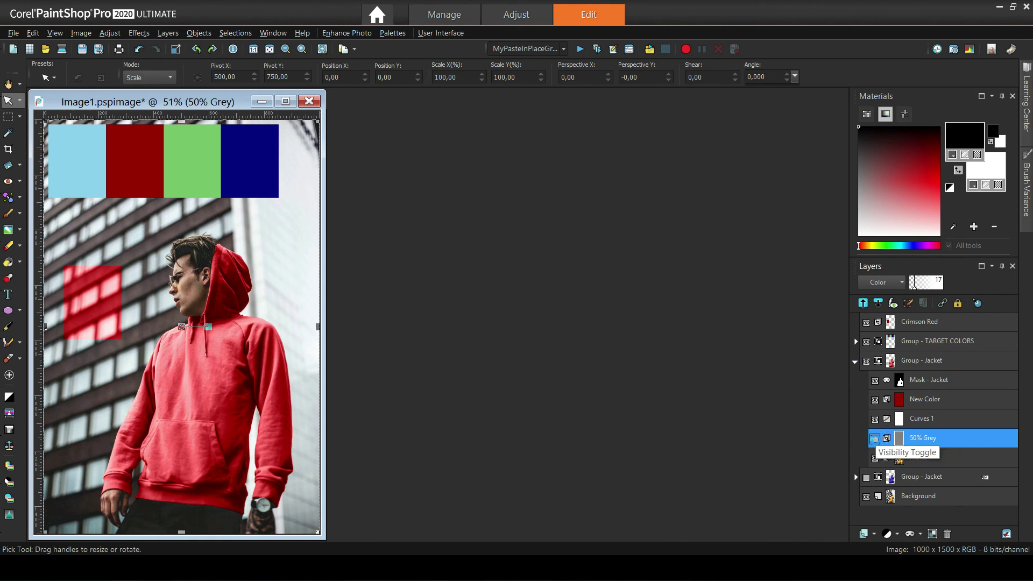
left_click(874, 438)
left_click(874, 439)
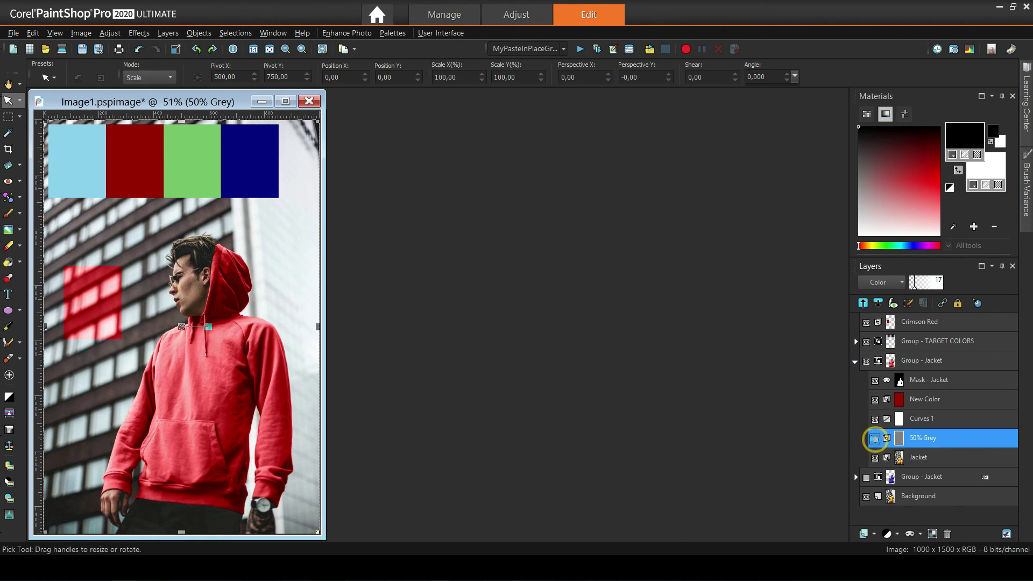
left_click(874, 438)
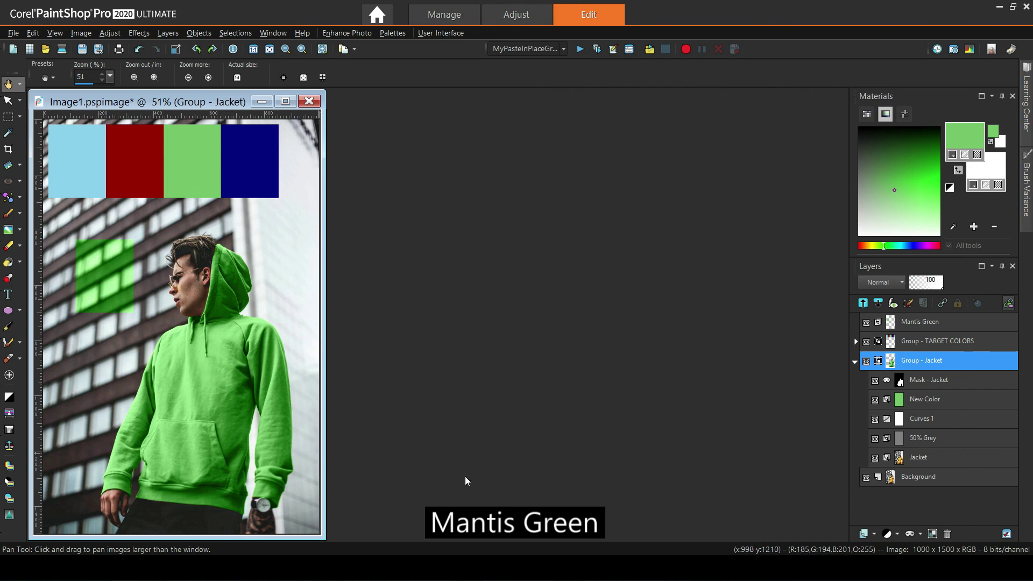
Compare the green jacket with the original by toggling Group - Jacket, and check hue and saturation by moving the Mantis Green patch over it
left_click(866, 361)
left_click(866, 361)
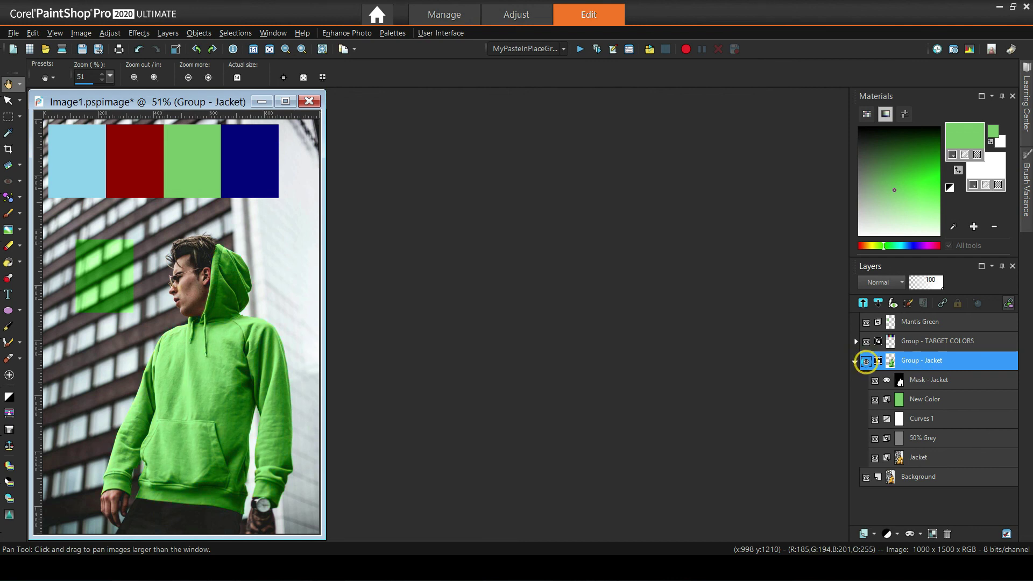
left_click(866, 361)
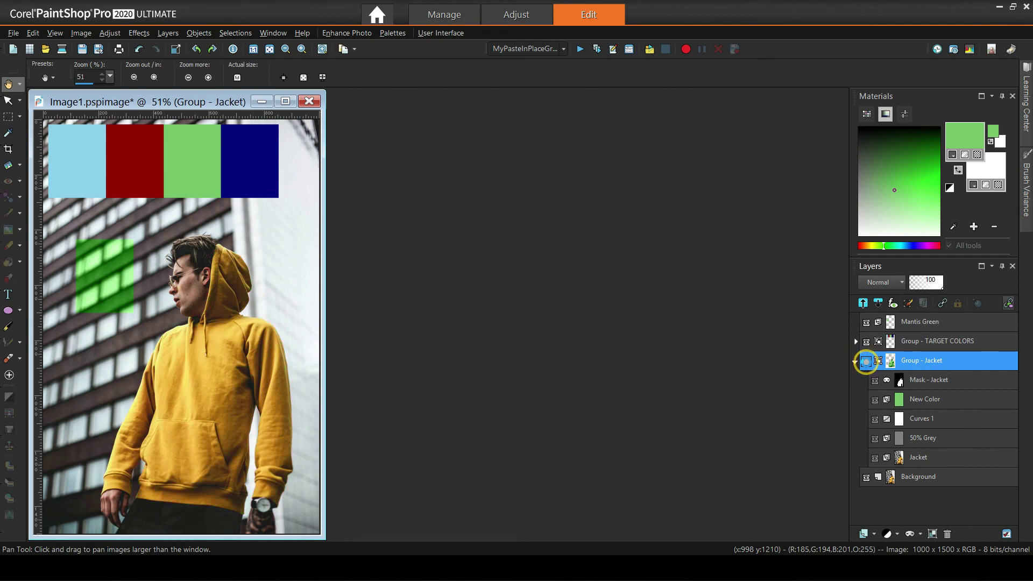
left_click(866, 361)
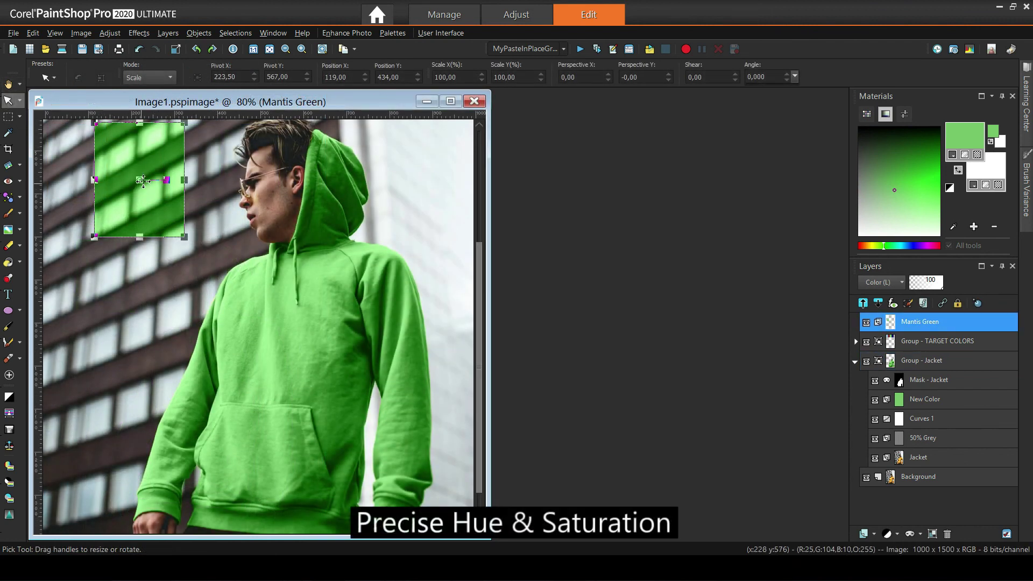
left_click_drag(143, 180, 321, 477)
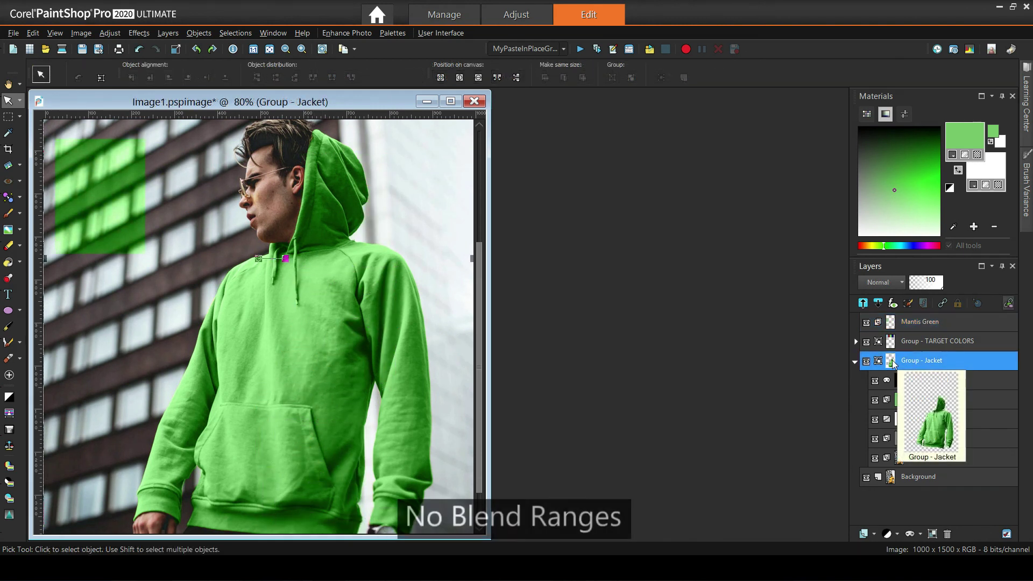
Review the Blend Ranges of the green jacket's group, leaving the layer properties without changes
left_click(891, 362)
double_click(891, 362)
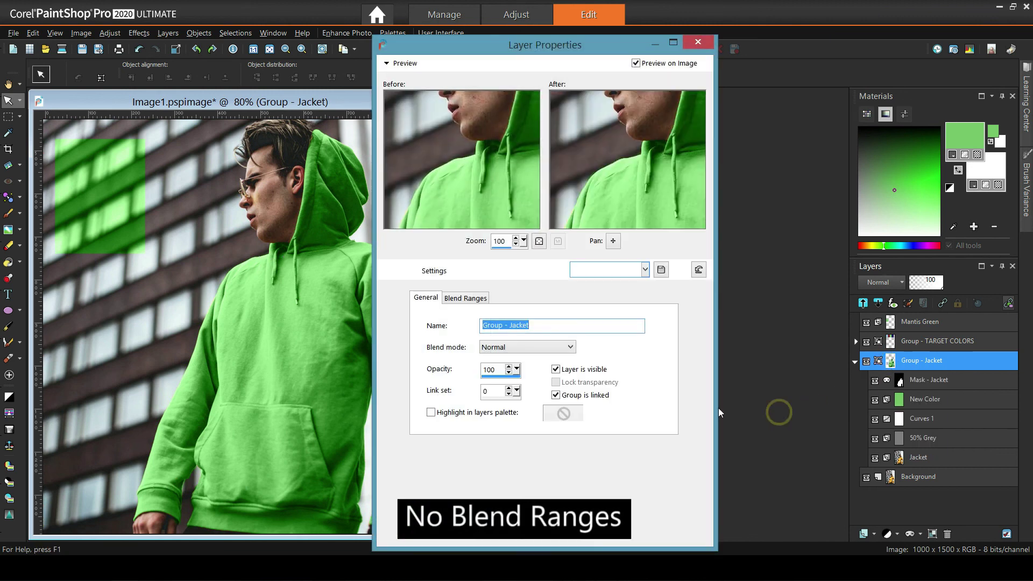
left_click(469, 299)
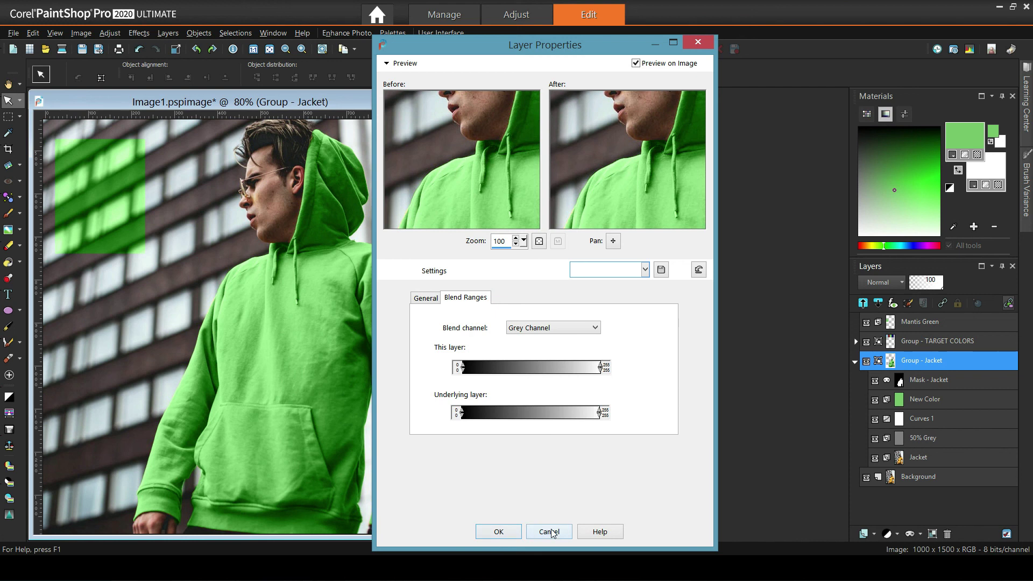
left_click(550, 532)
Inspect the 50% Grey layer's opacity and the Curves 1 adjustment of the green jacket, and view the whole photo
left_click(919, 438)
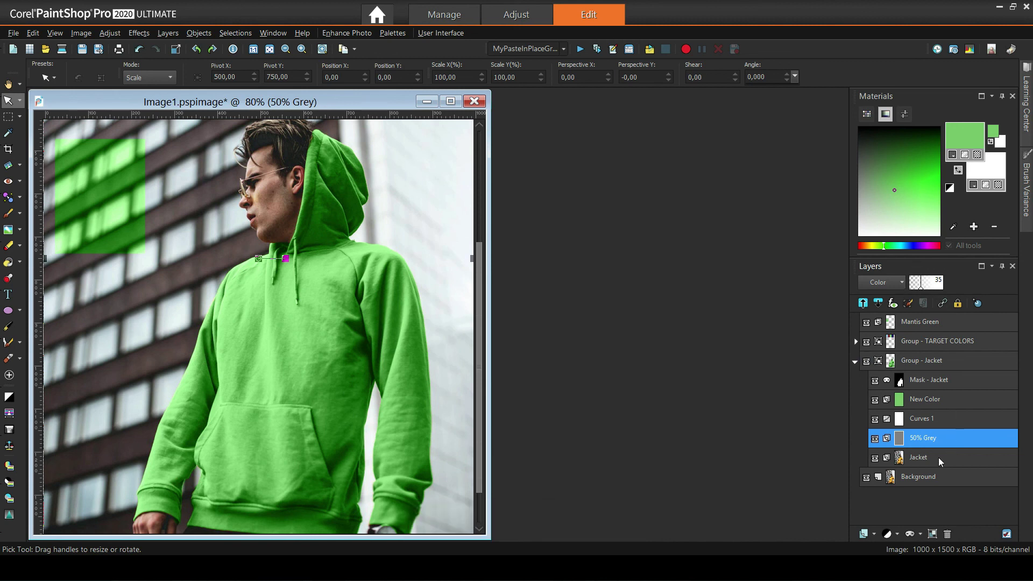
left_click(919, 422)
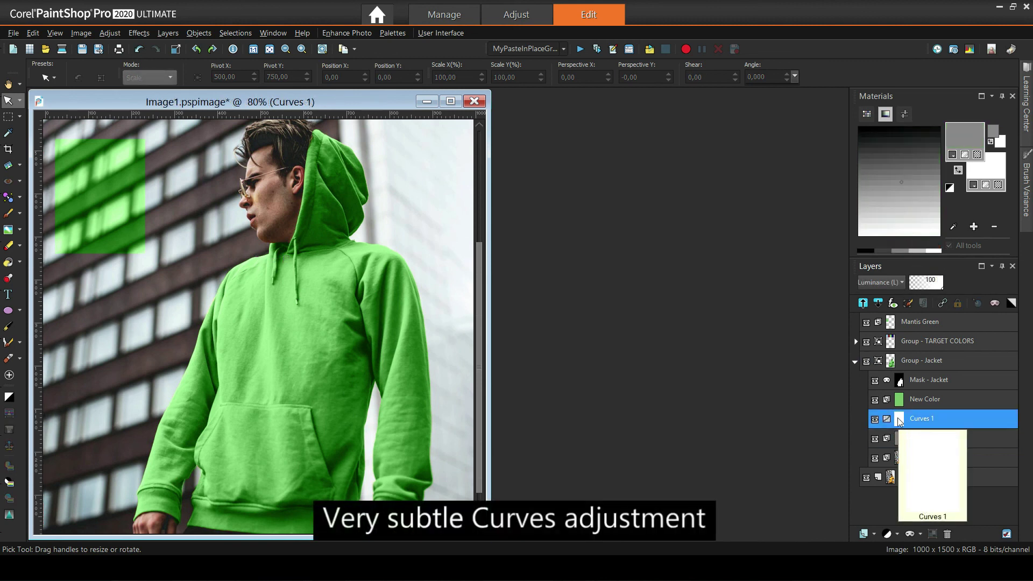
double_click(897, 418)
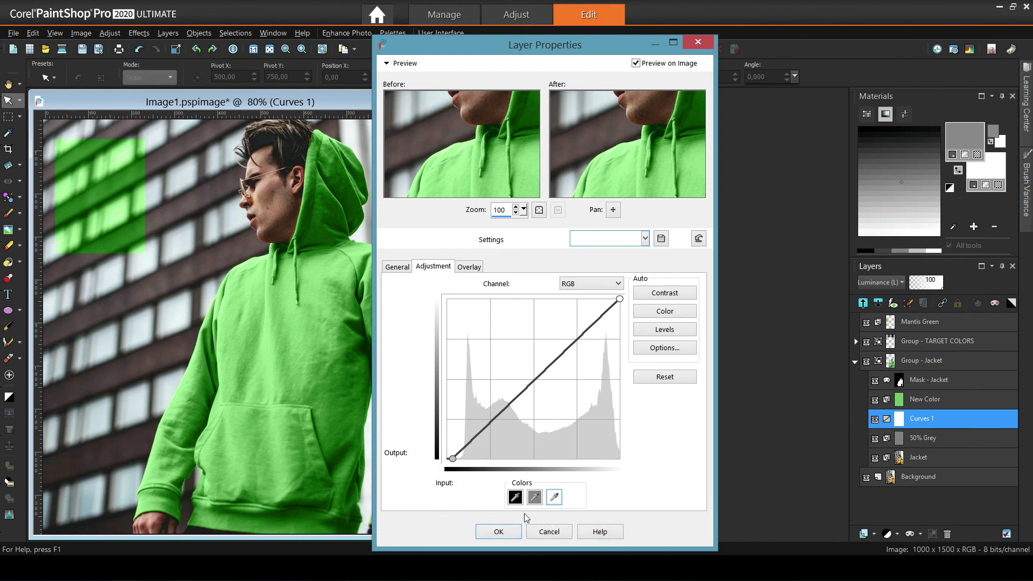
left_click(499, 532)
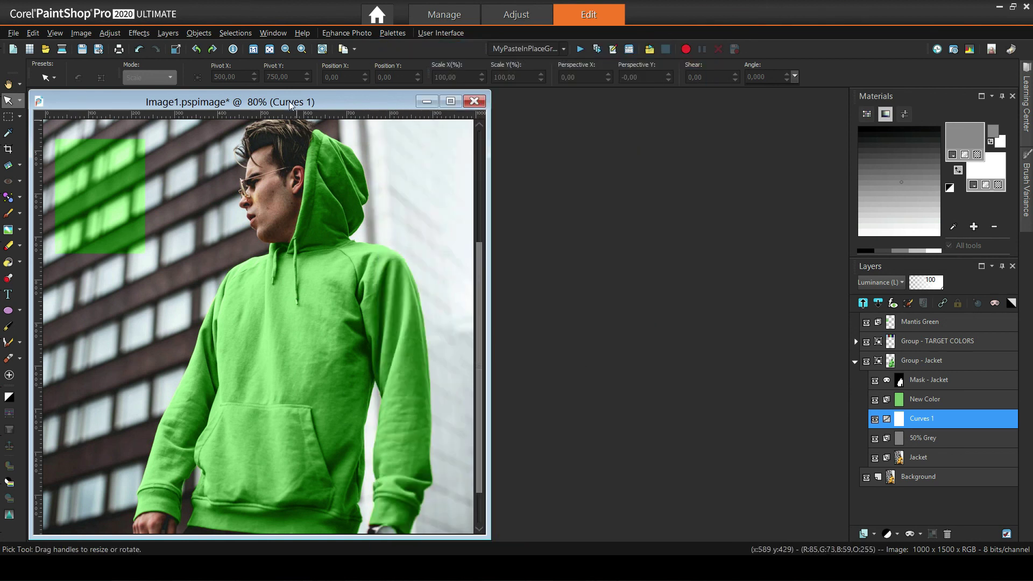
scroll(350, 196, "down", 3)
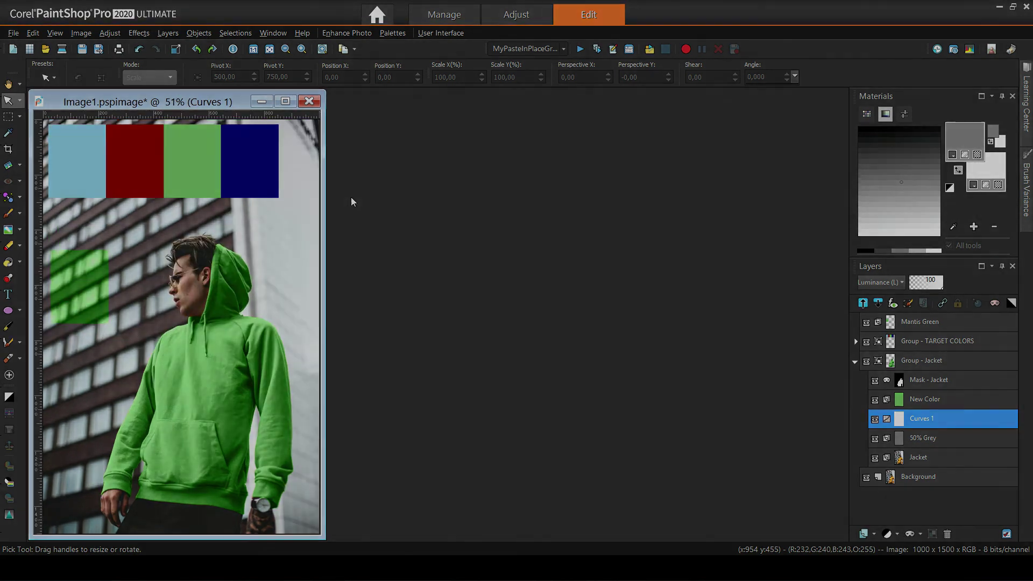